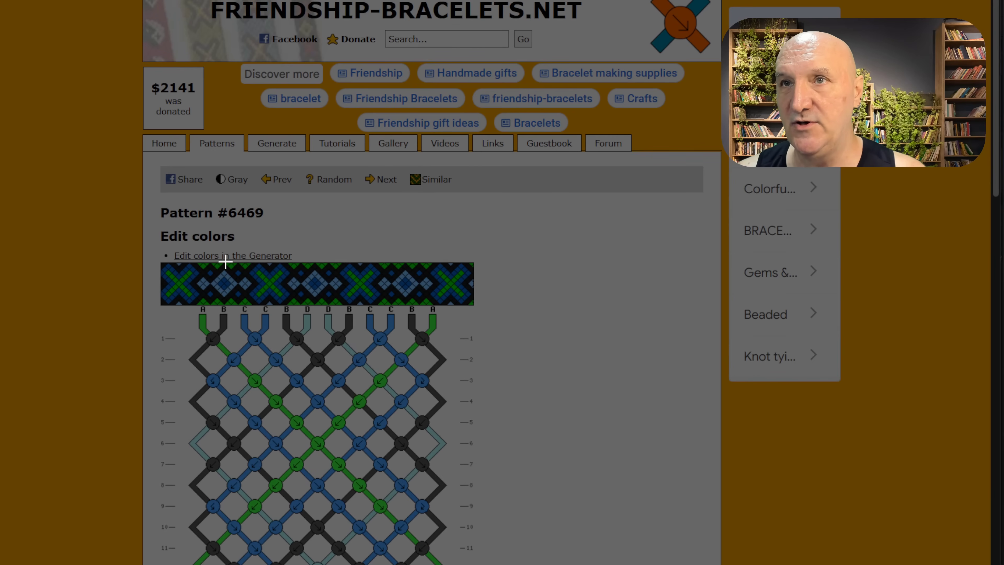
Capture the bracelet preview of Pattern #6469, switch to GIMP and paste it as a new layer over the blank string pattern.
left_click_drag(232, 260, 458, 305)
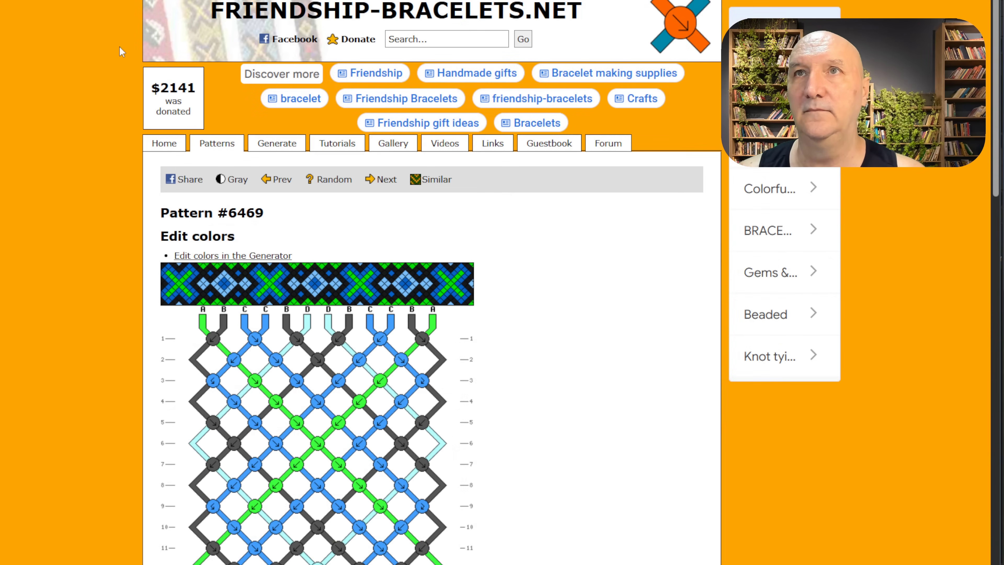
key("alt+Tab")
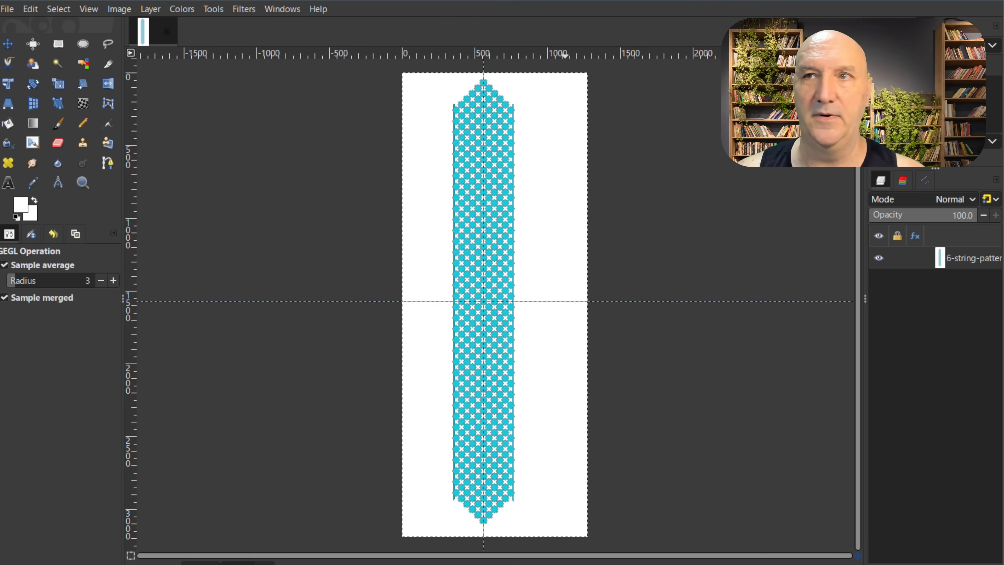
key("ctrl+v")
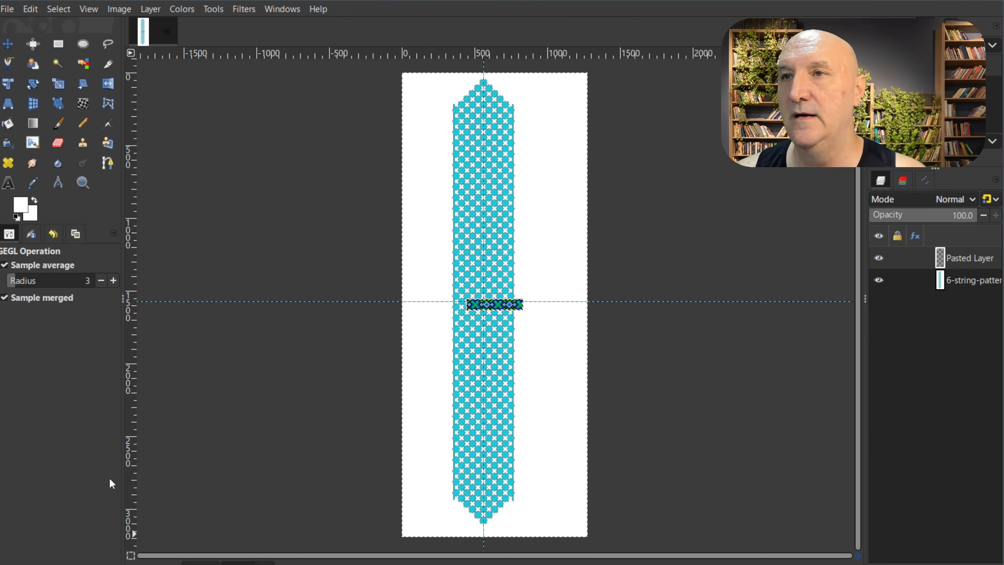
scroll(482, 324, "up", 5)
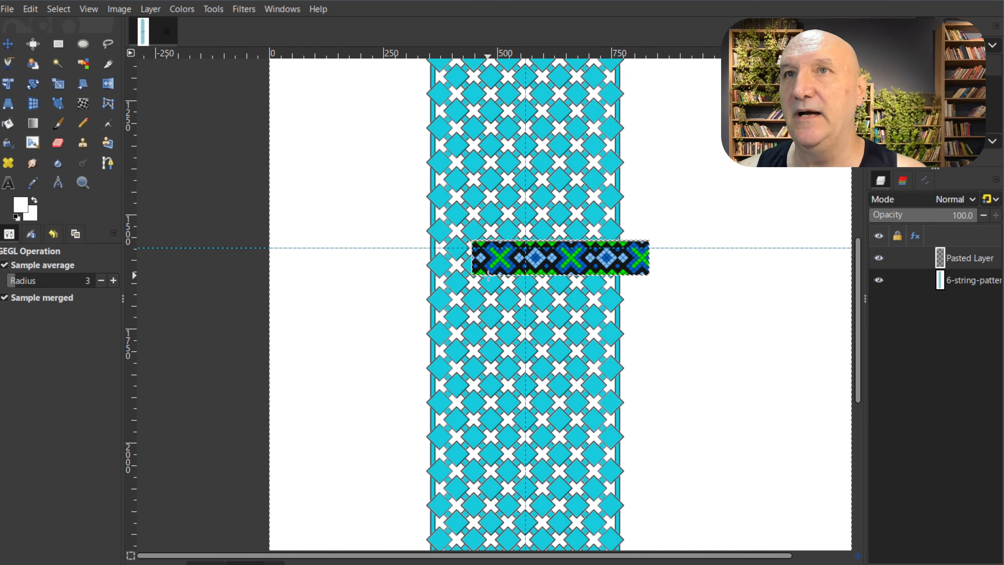
Rotate the pasted bracelet layer 90° counter-clockwise so it runs vertically.
left_click(150, 8)
mouse_move(211, 172)
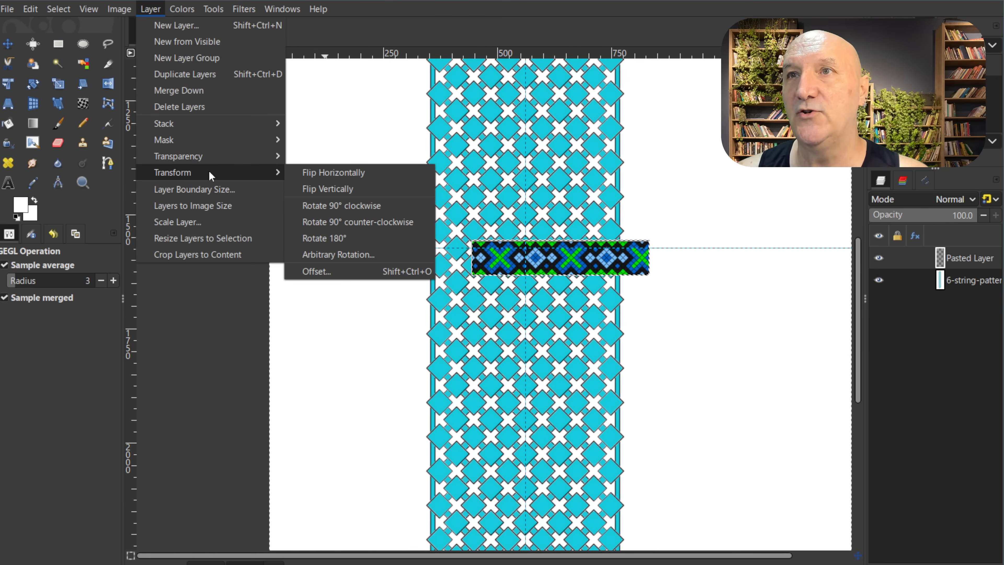
left_click(375, 221)
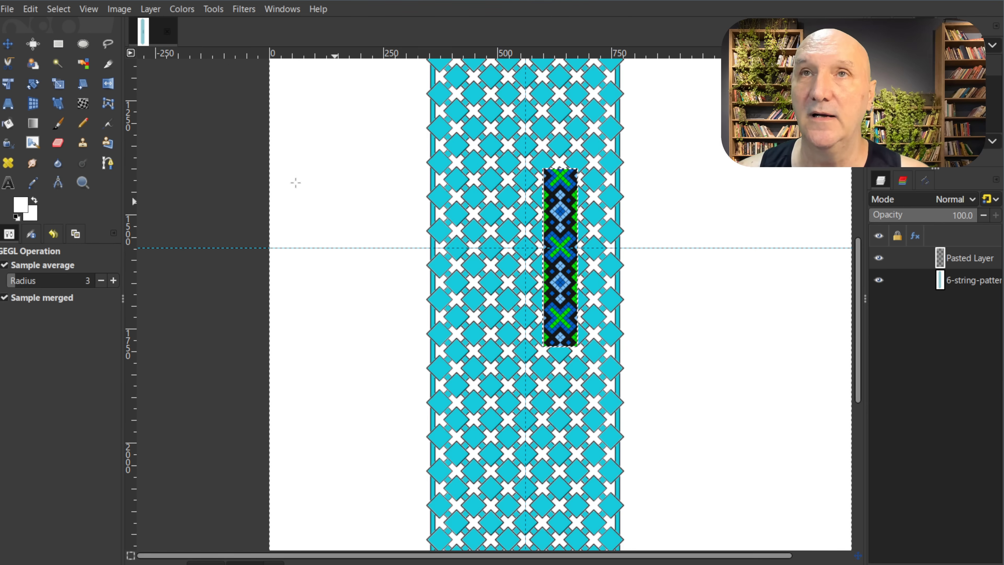
Scale the pasted bracelet strip proportionally to about 300 px wide.
left_click(58, 84)
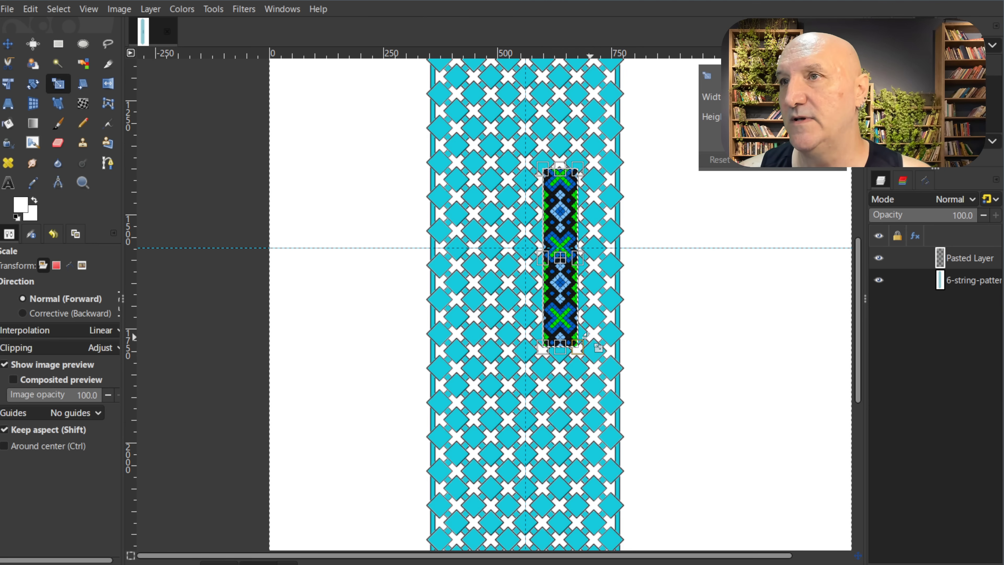
left_click_drag(579, 259, 695, 282)
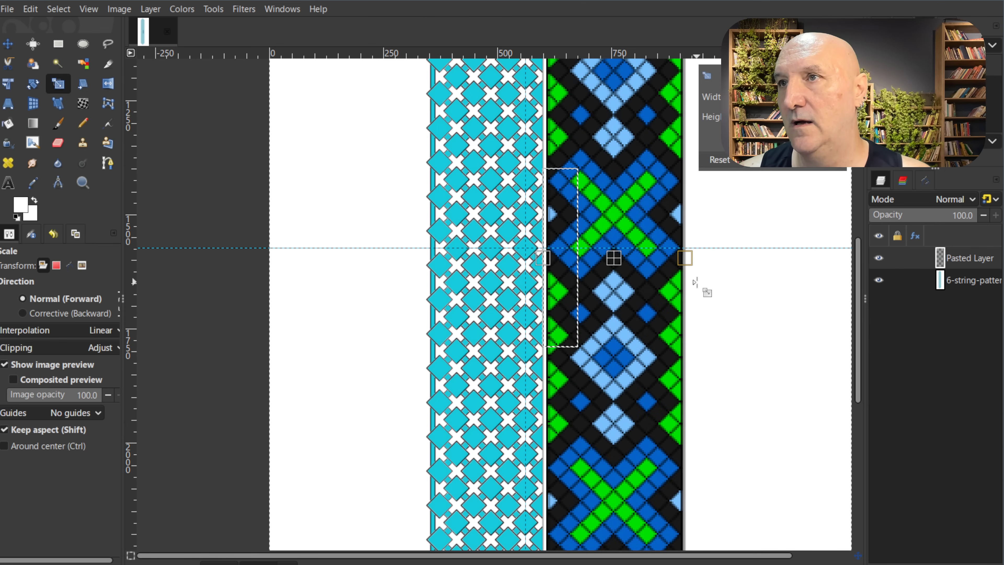
key("Return")
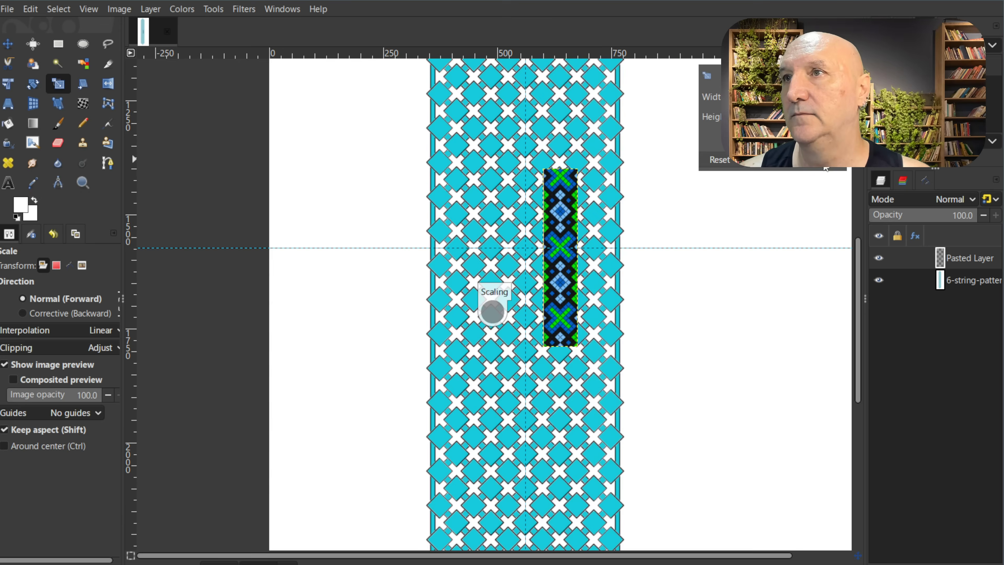
Move the scaled strip to the blank area right of the string pattern and anchor the floating layer.
key("m")
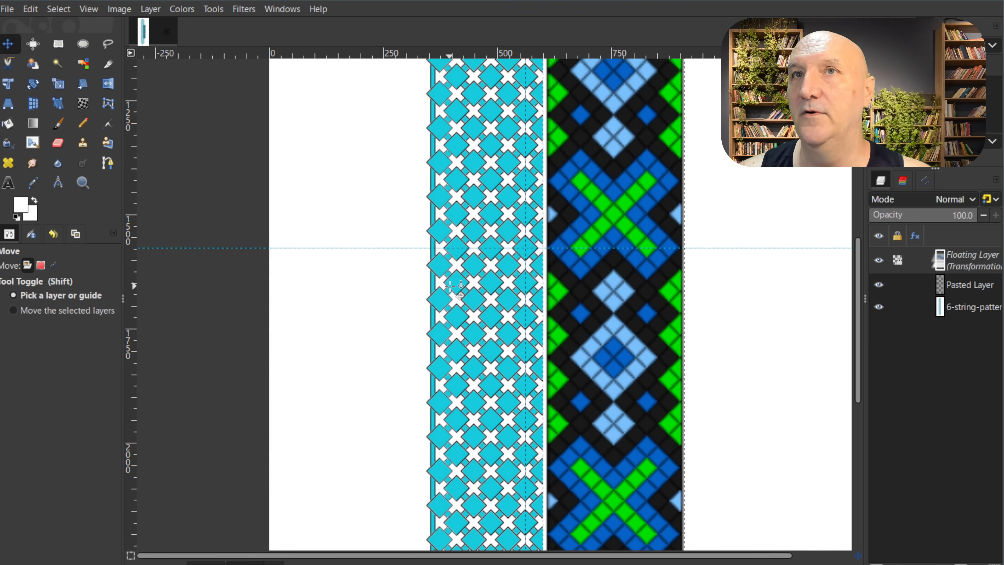
left_click_drag(592, 363, 735, 210)
left_click_drag(769, 384, 759, 284)
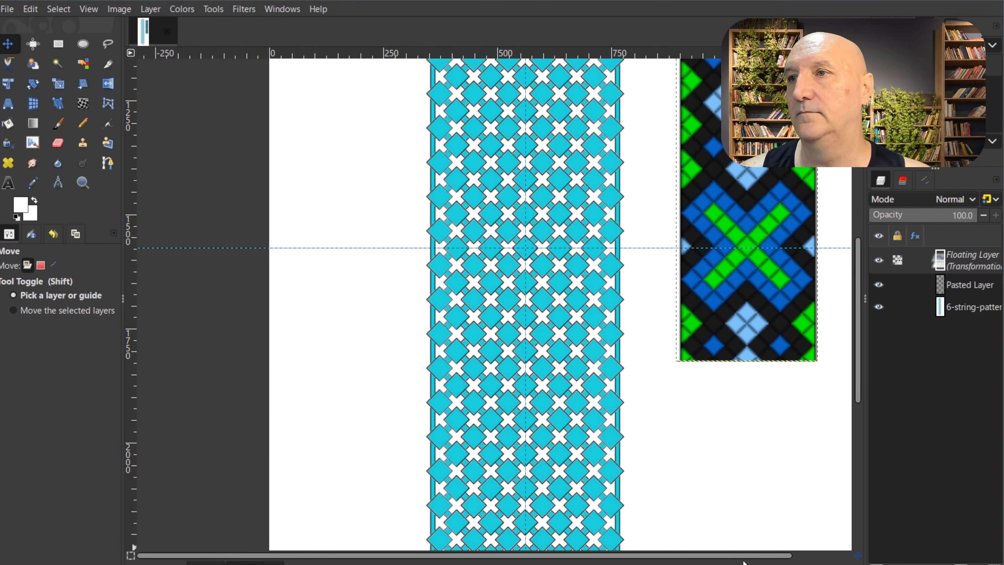
scroll(750, 557, "right", 3)
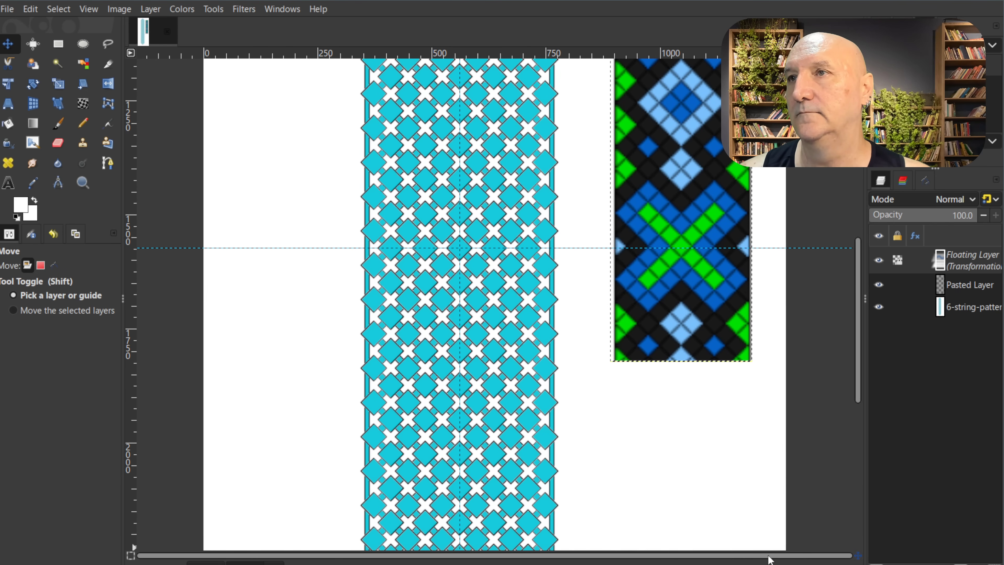
left_click(753, 468)
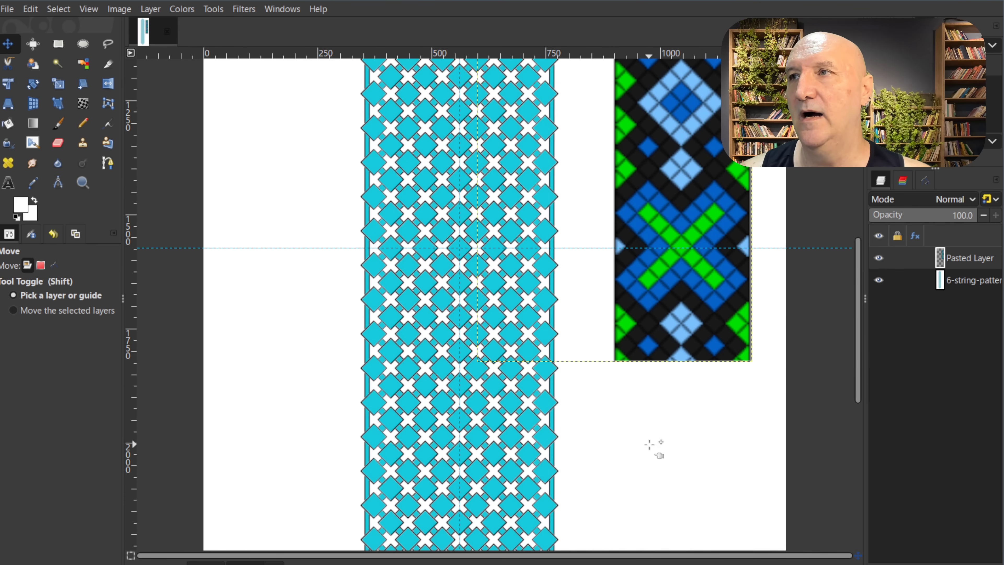
On the string pattern layer, bucket-fill a seven-cell V rising from the guide intersection with green sampled from the reference strip.
left_click(981, 281)
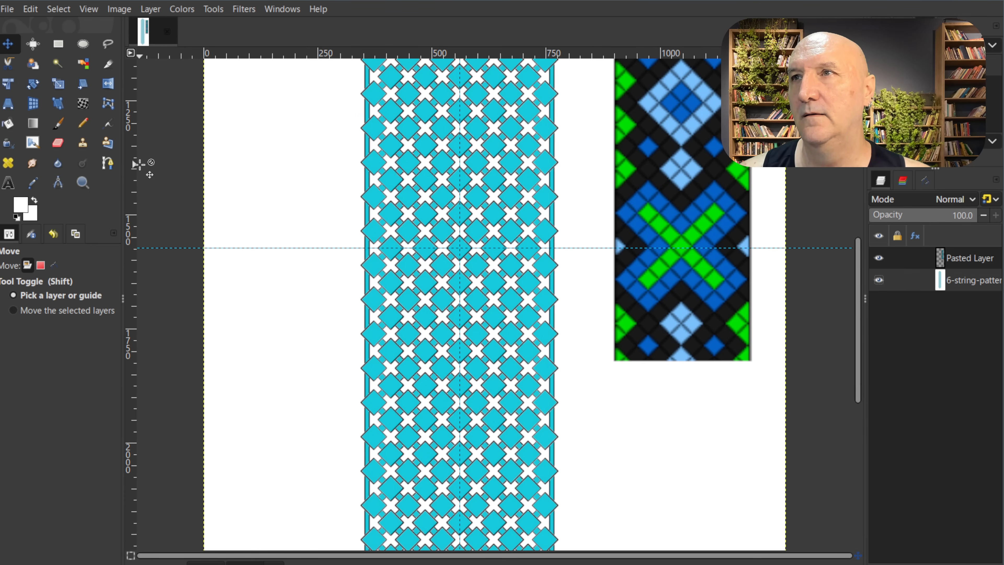
left_click(10, 125)
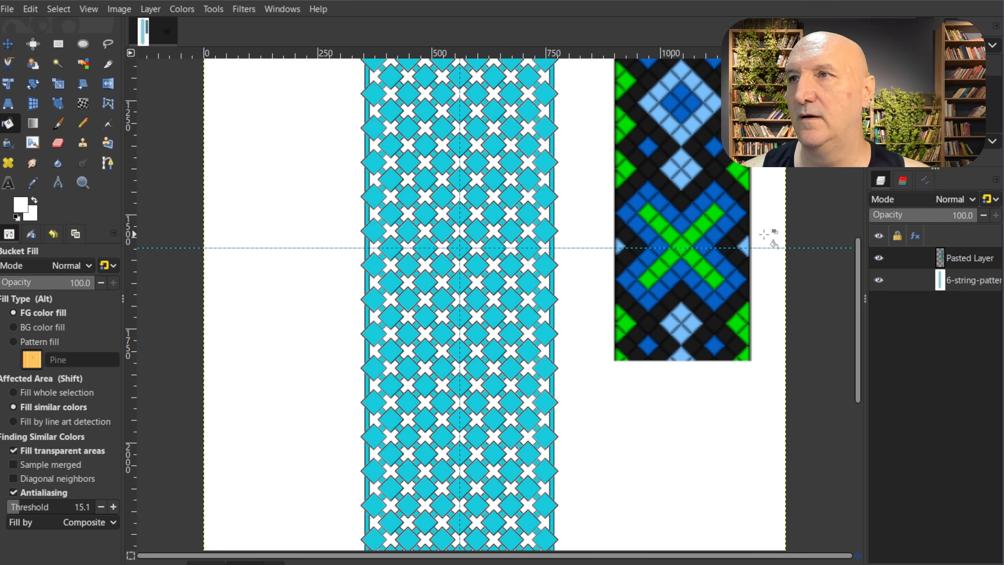
left_click(679, 245, "ctrl")
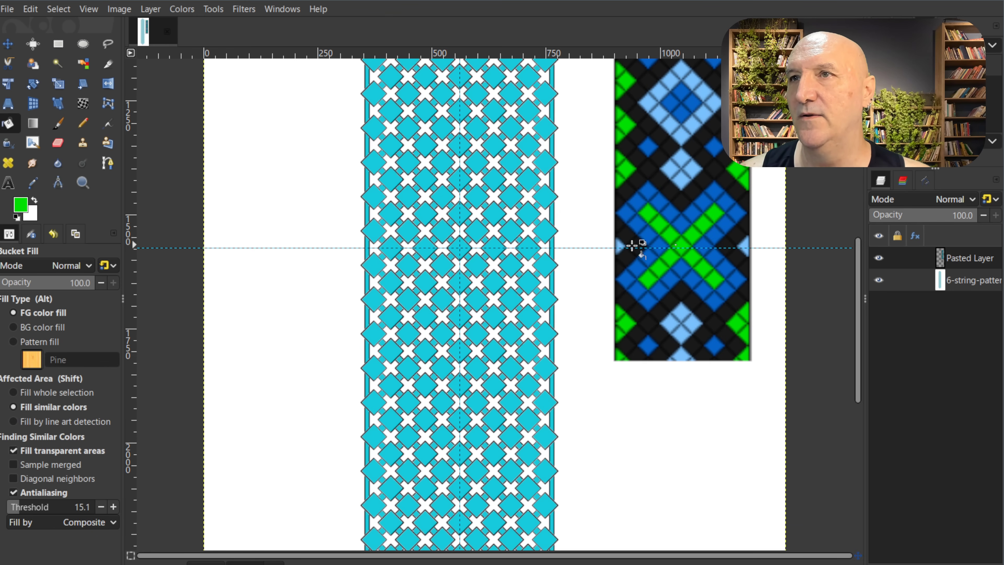
left_click(461, 246)
left_click(477, 231)
left_click(492, 213)
left_click(511, 196)
left_click(440, 232)
left_click(425, 214)
left_click(407, 196)
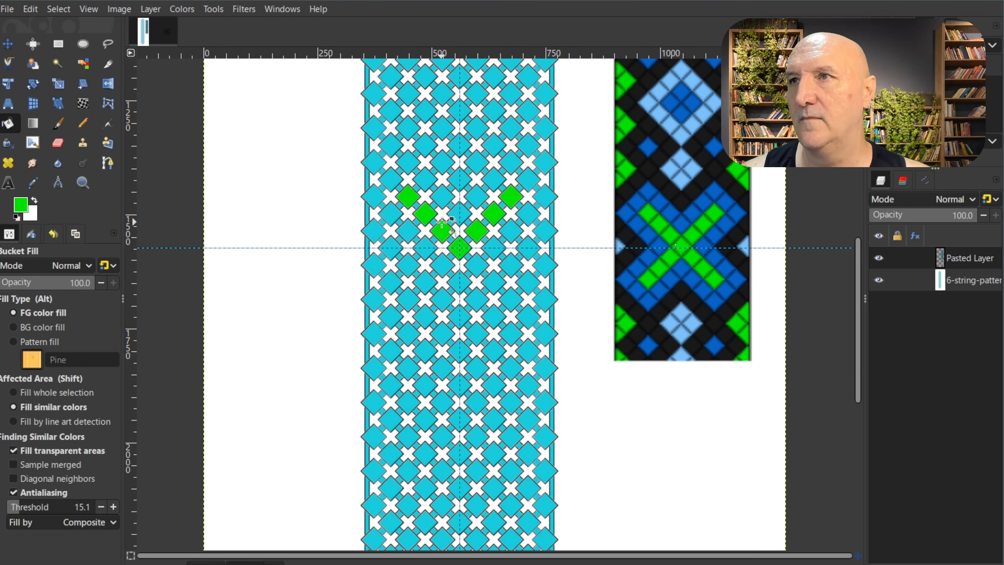
Sample dark blue from the reference and fill the nine cells bordering the right arm of the green V.
left_click(684, 221, "ctrl")
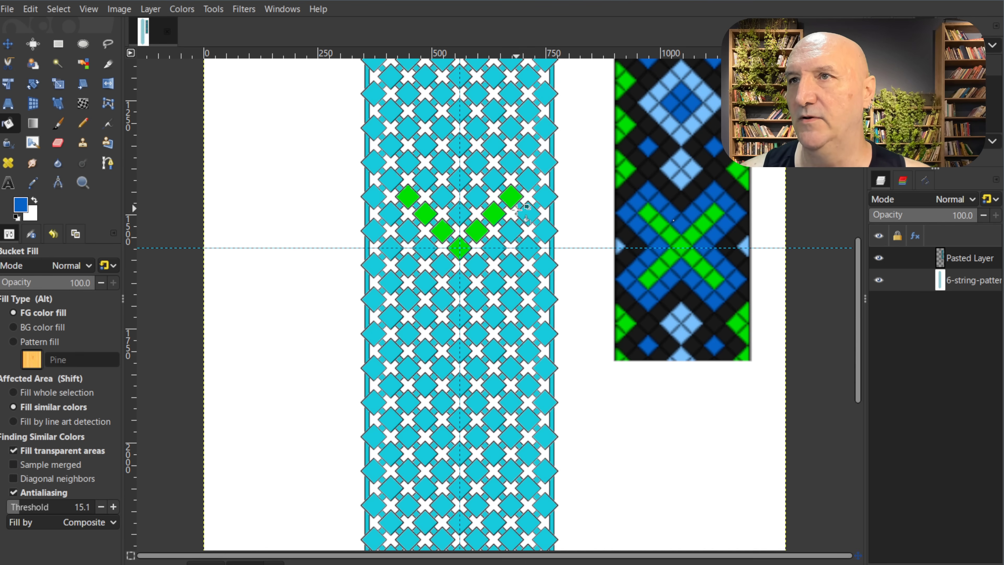
left_click(460, 214)
left_click(477, 197)
left_click(493, 180)
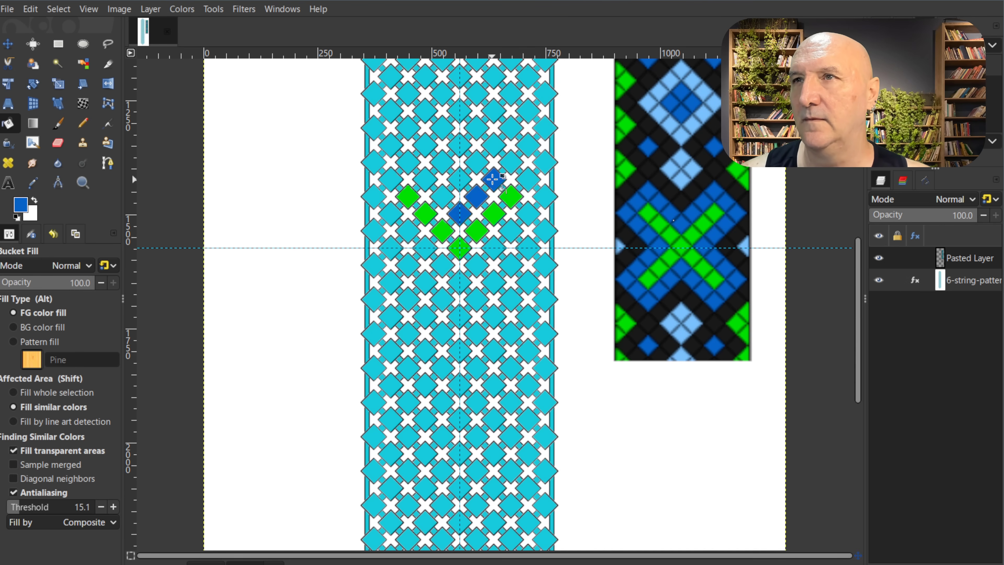
left_click(510, 161)
left_click(527, 179)
left_click(544, 197)
left_click(529, 215)
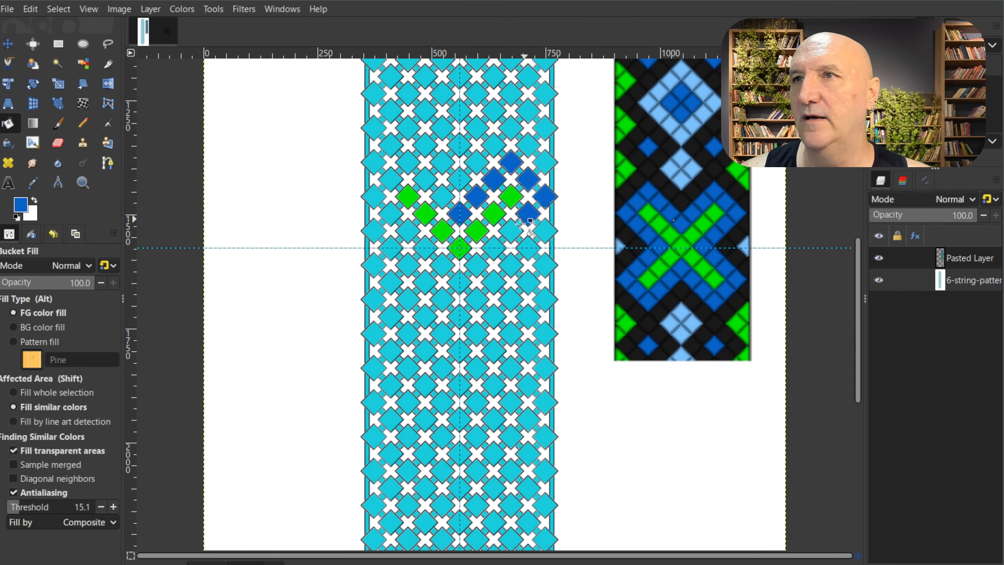
left_click(510, 231)
left_click(493, 247)
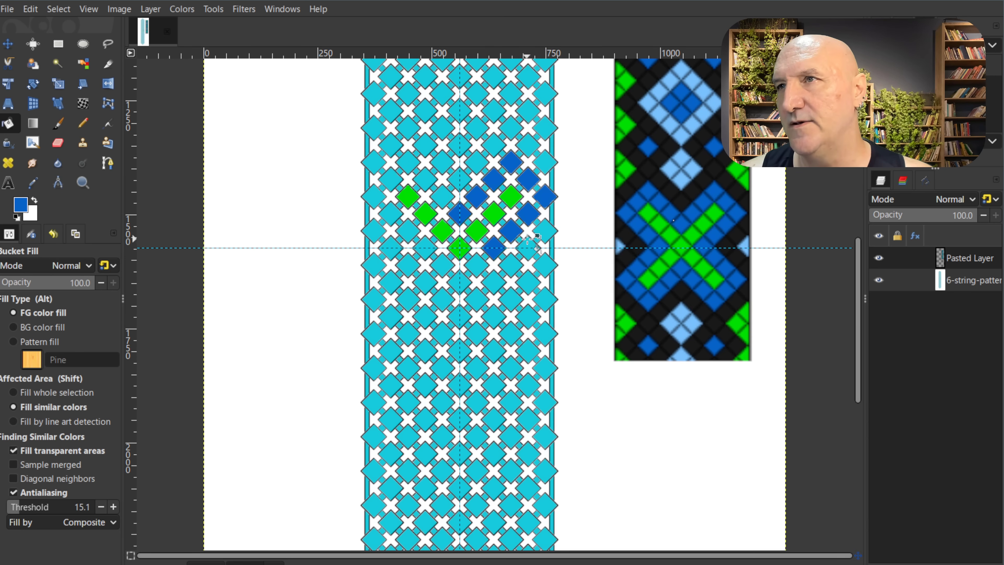
Set the foreground color to dark gray 30353b and fill the six-cell chevron above the blue cells on the right half.
left_click(26, 207)
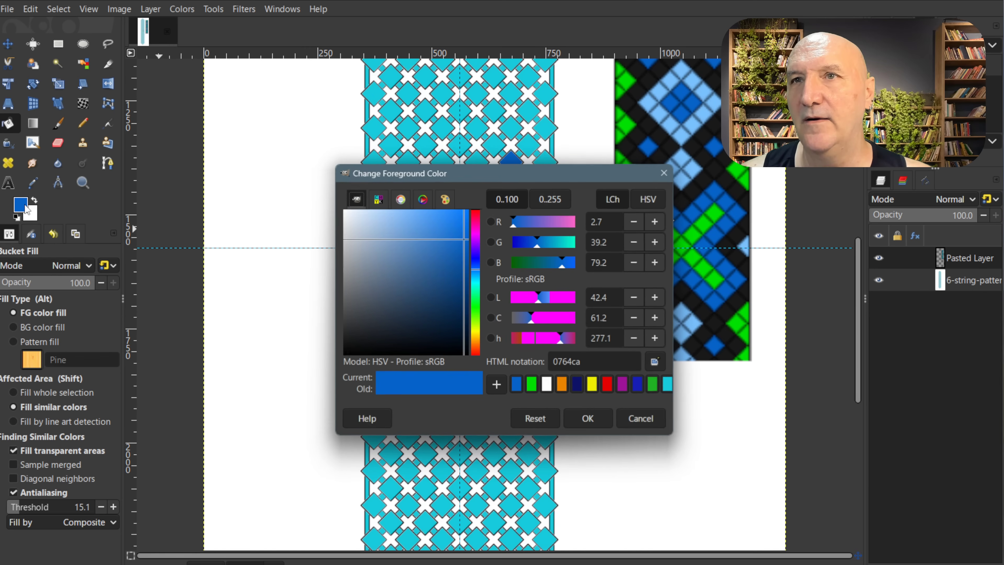
left_click_drag(364, 308, 367, 321)
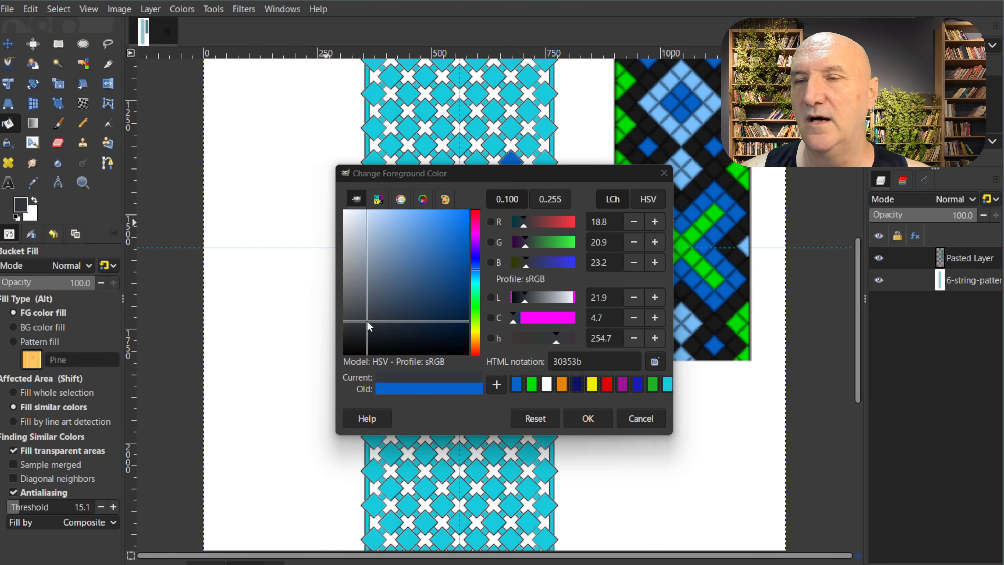
left_click(587, 418)
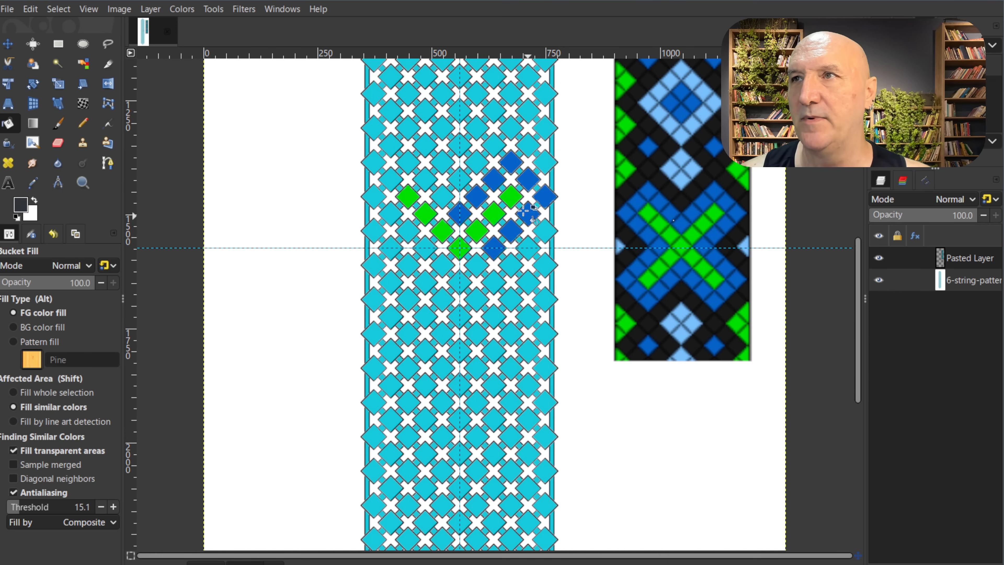
left_click(460, 179)
left_click(477, 162)
left_click(494, 144)
left_click(512, 130)
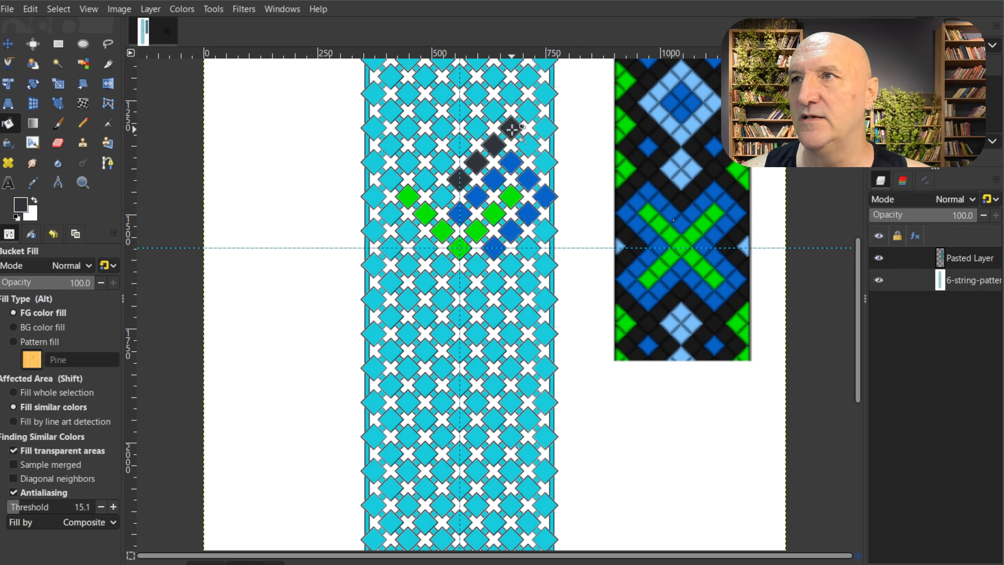
left_click(528, 145)
left_click(546, 162)
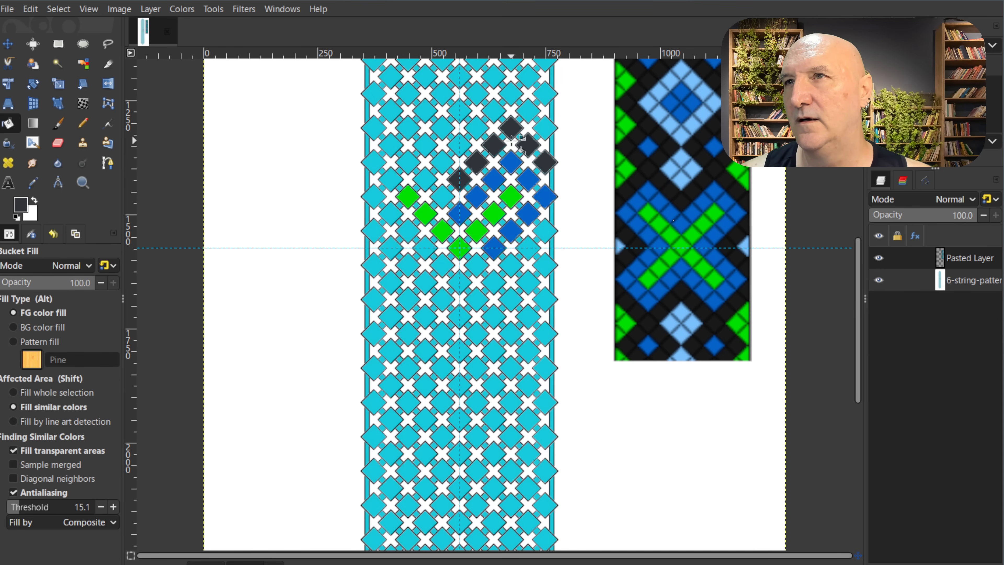
Fill dark gray cells above the chevron's peak to form a closed diamond outline around a single cell.
left_click(493, 111)
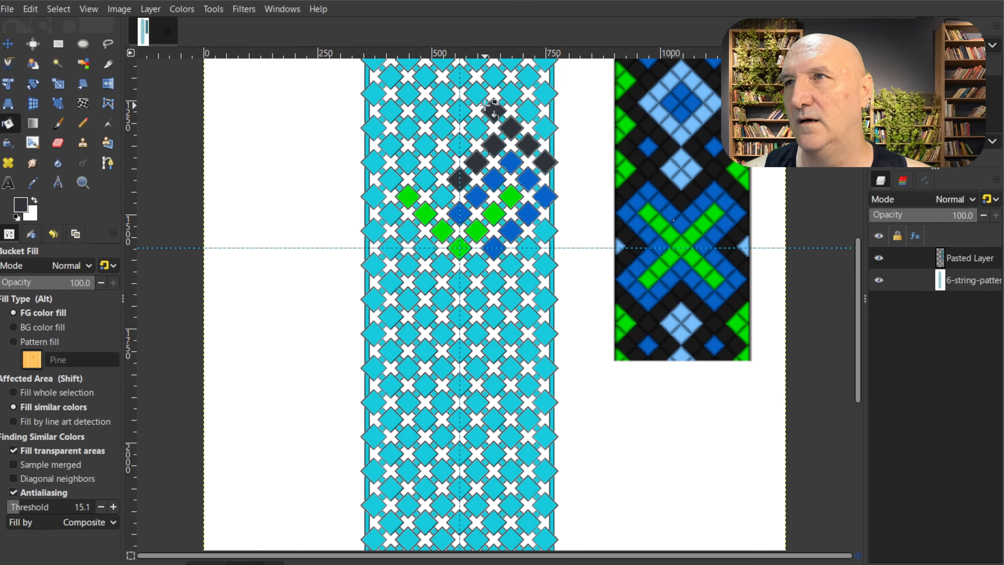
left_click(472, 93)
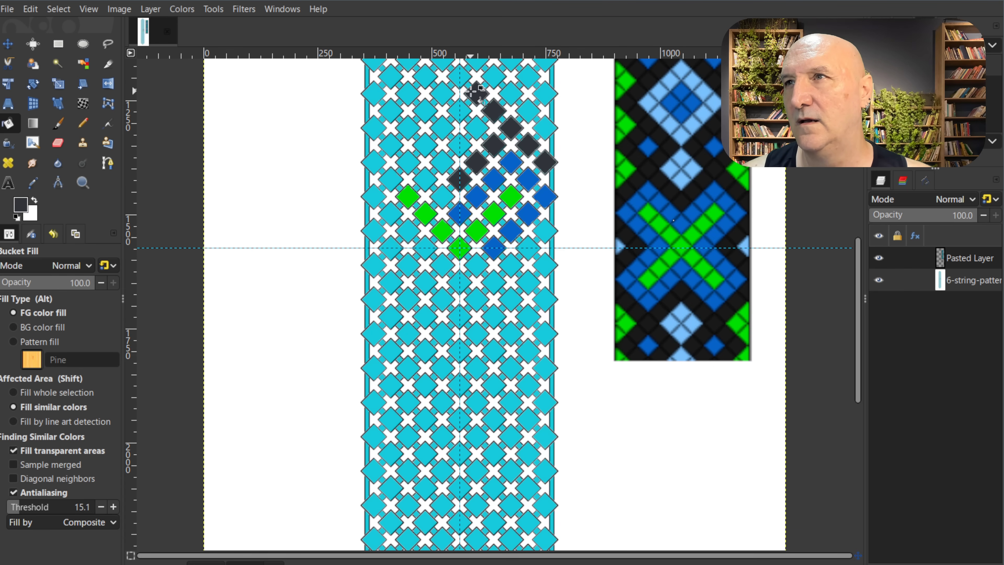
left_click(528, 111)
left_click(544, 95)
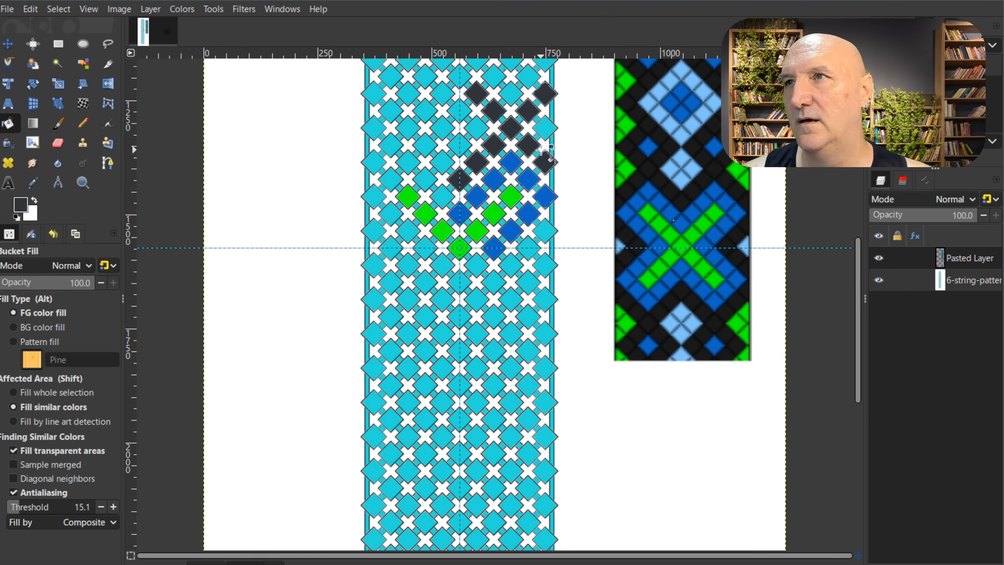
scroll(542, 150, "up", 3)
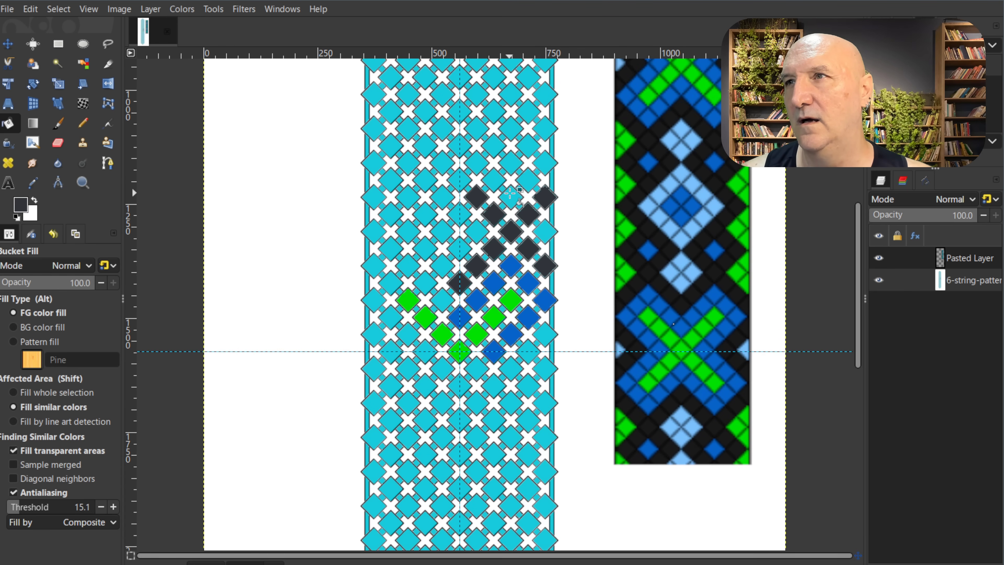
left_click(528, 181)
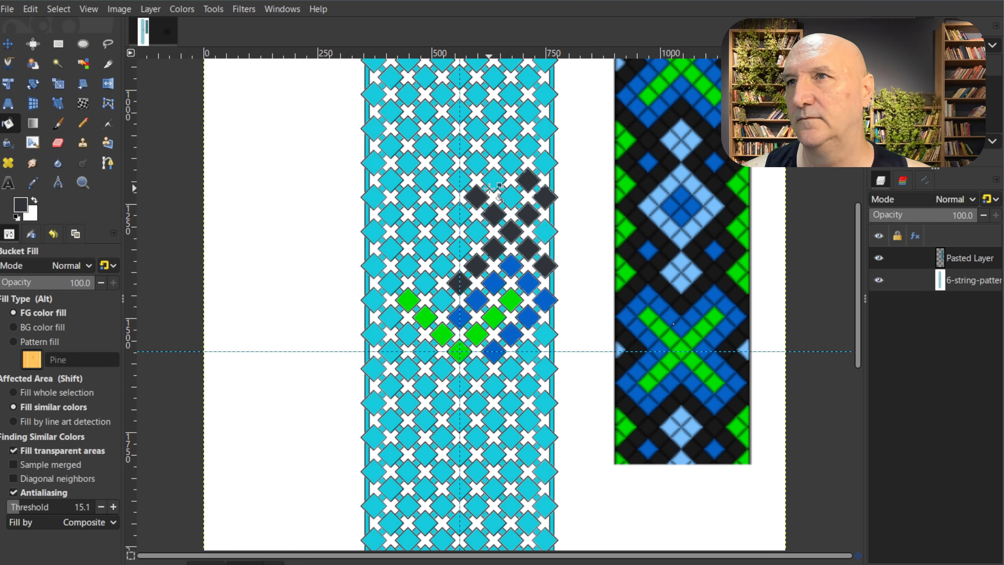
left_click(493, 177)
left_click(509, 164)
Continue the dark gray diagonal from the diamond's top to the right edge and back up toward the center line.
left_click(525, 145)
left_click(545, 127)
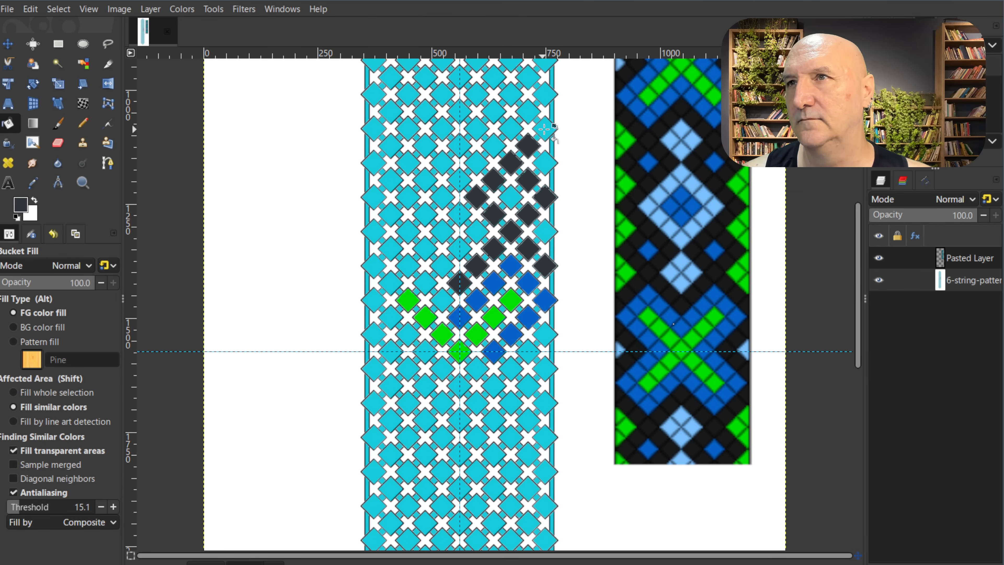
left_click(527, 111)
scroll(529, 158, "up", 3)
left_click(510, 196)
left_click(493, 179)
left_click(479, 167)
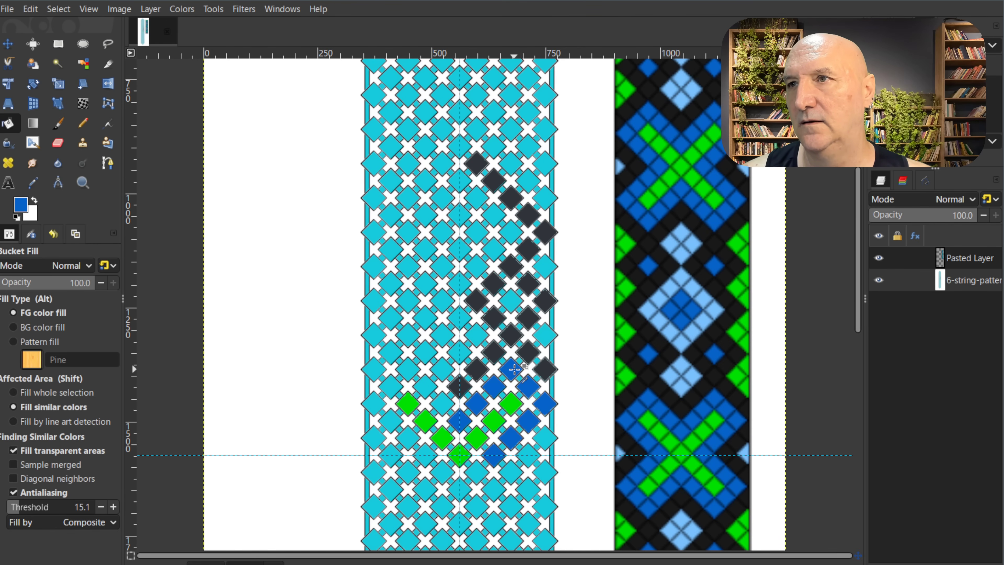
Fill the cell inside the dark gray diamond and three cells of the central diamond above with the reference's dark blue.
left_click(512, 302)
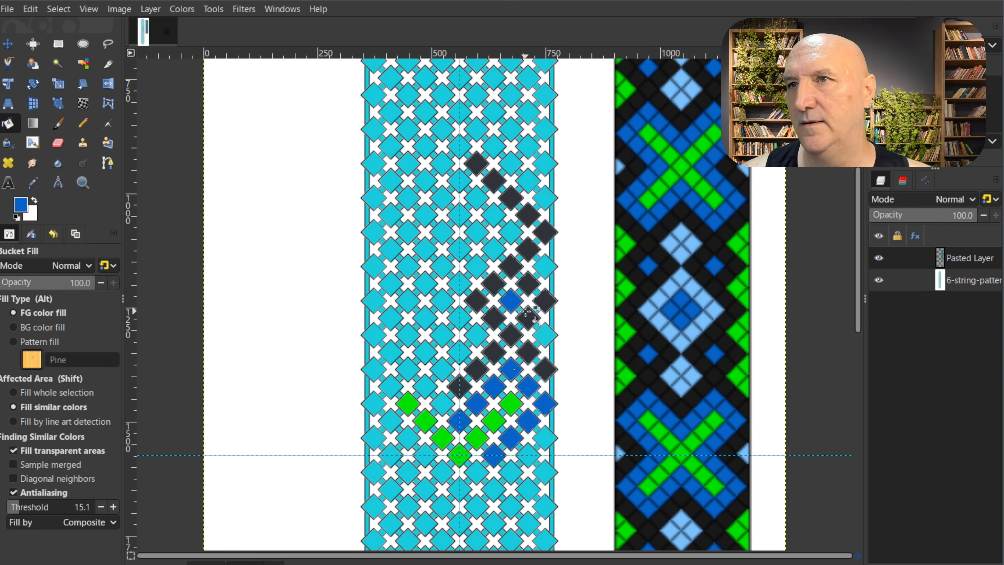
left_click(459, 249)
left_click(476, 233)
left_click(463, 215)
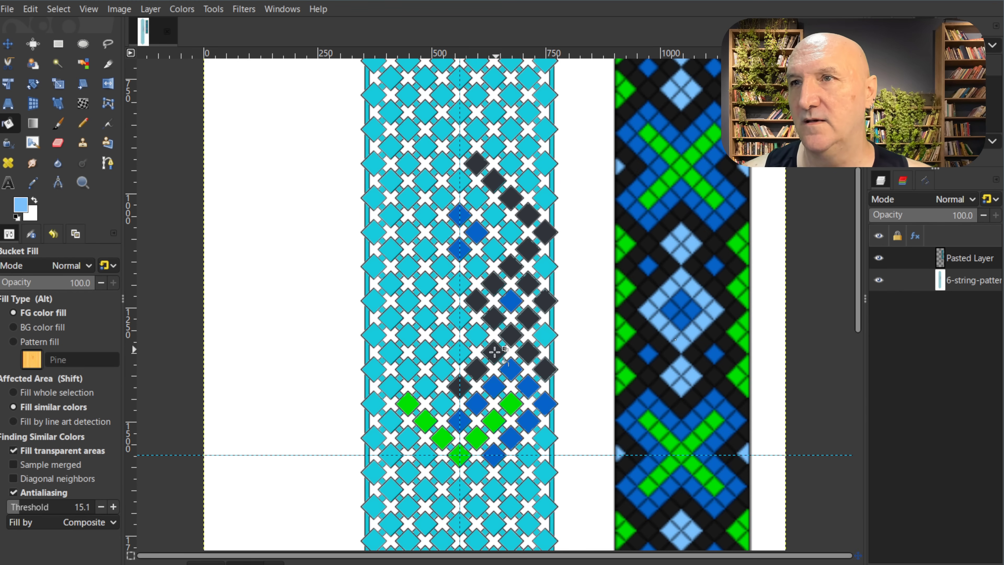
Fill three cells light blue along the center line below the central diamond, forming the small half-diamond.
left_click(459, 351)
left_click(476, 335)
left_click(460, 318)
Outline the central diamond's dark blue core with seven light blue cells on the center line and right half.
left_click(459, 283)
left_click(476, 266)
left_click(494, 248)
left_click(511, 231)
left_click(494, 215)
left_click(476, 197)
left_click(461, 181)
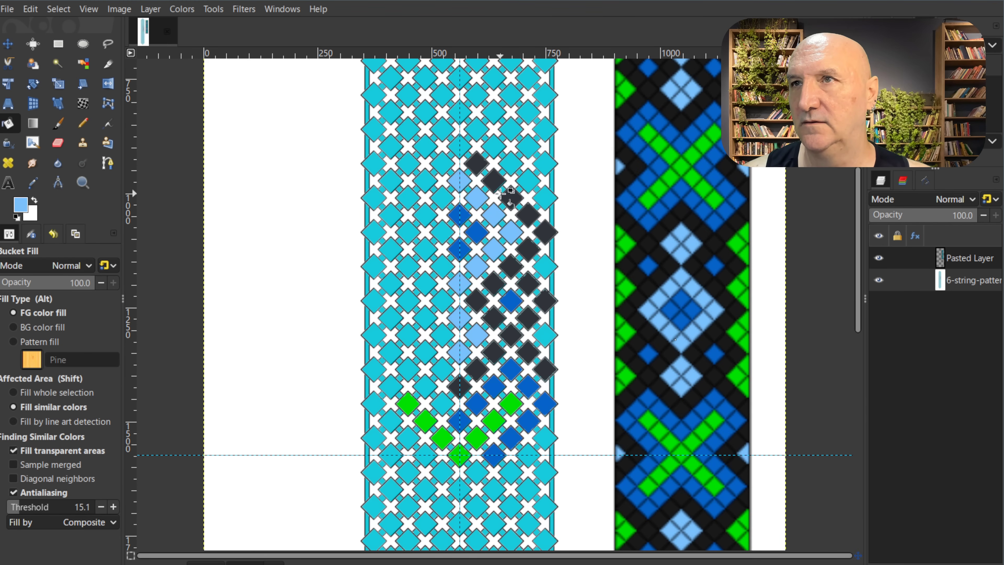
Fill the matching three-cell light blue half-diamond along the center line above the central diamond.
left_click(460, 147)
left_click(475, 128)
left_click(460, 113)
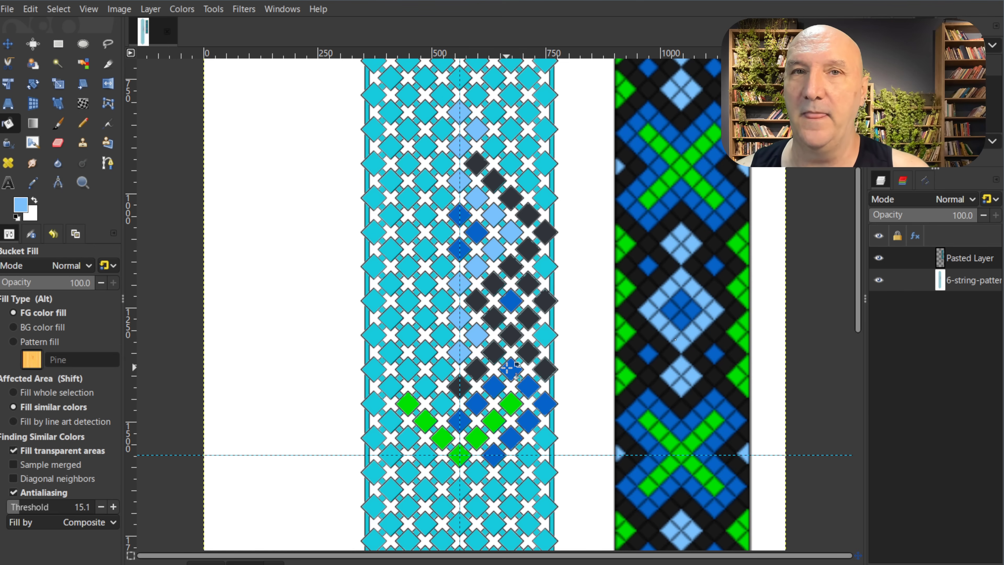
Fill seven dark gray cells above the central diamond, closing the upper small diamond's outline and running a diagonal up to the center line.
scroll(510, 369, "up", 2)
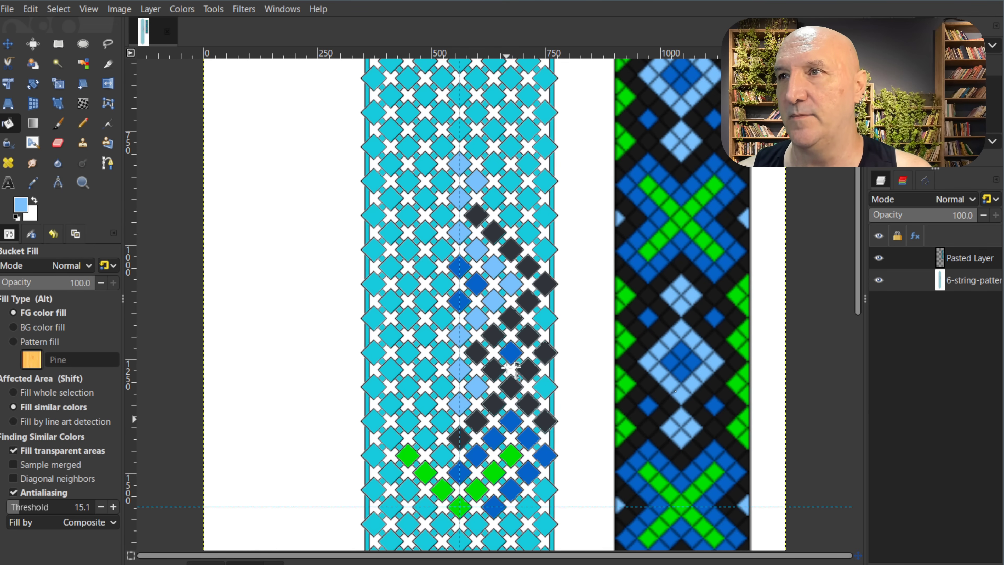
left_click(489, 202, "ctrl")
left_click(490, 200)
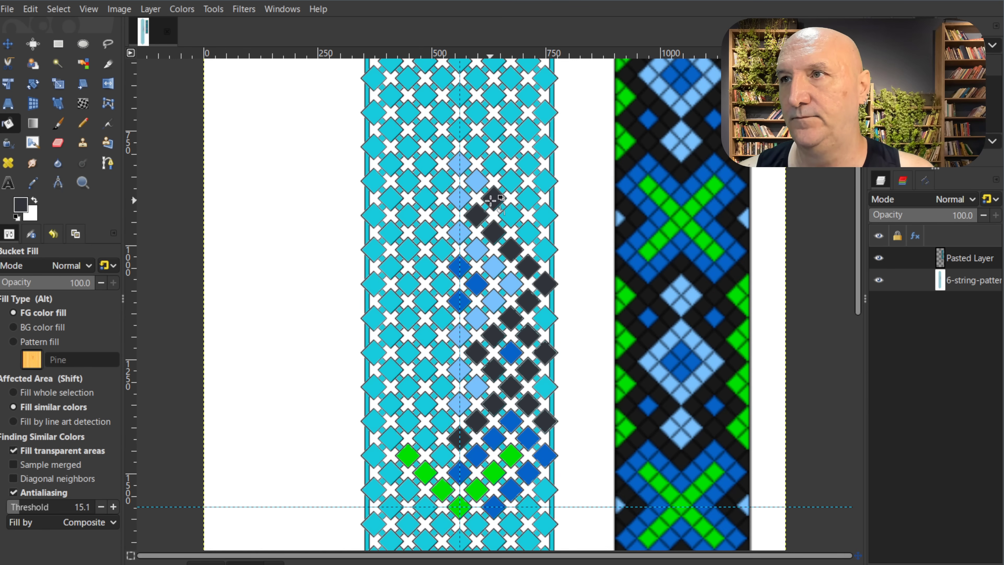
left_click(508, 182)
left_click(491, 165)
left_click(478, 147)
left_click(460, 129)
left_click(528, 198)
left_click(545, 216)
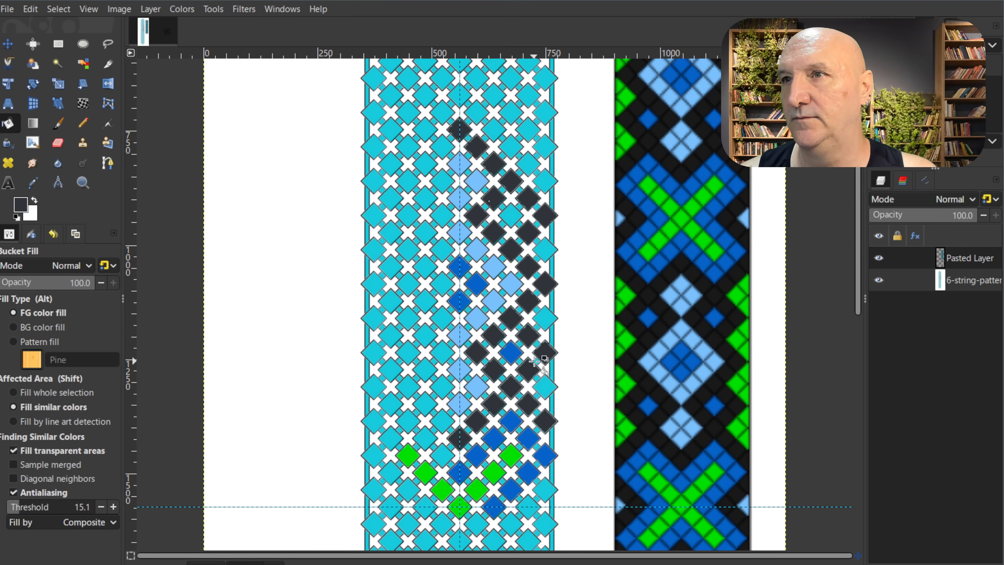
Fill the cell inside the upper small dark gray diamond dark blue and three cells along the pattern's right edge green.
left_click(511, 351, "ctrl")
left_click(511, 215)
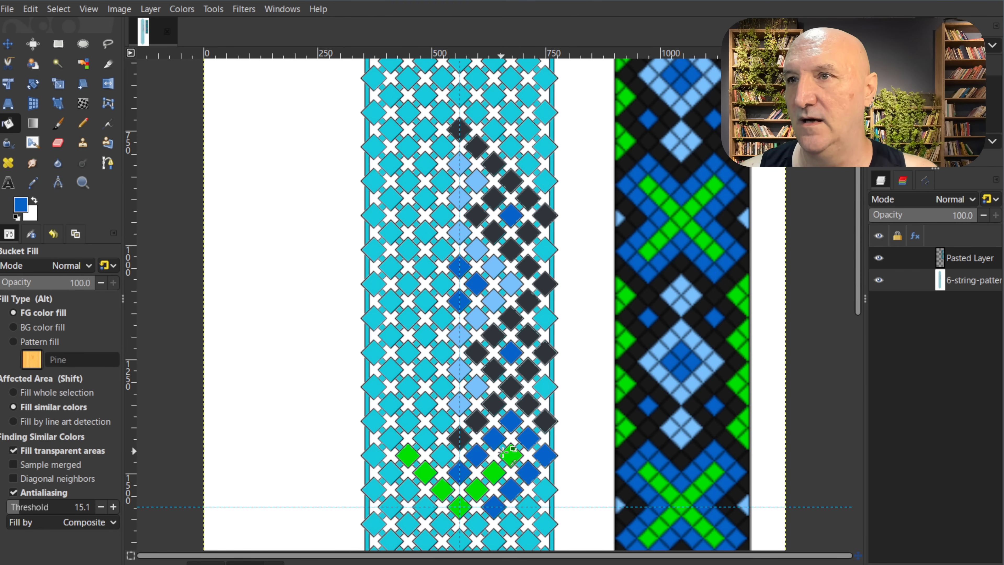
left_click(510, 454, "ctrl")
left_click(543, 390)
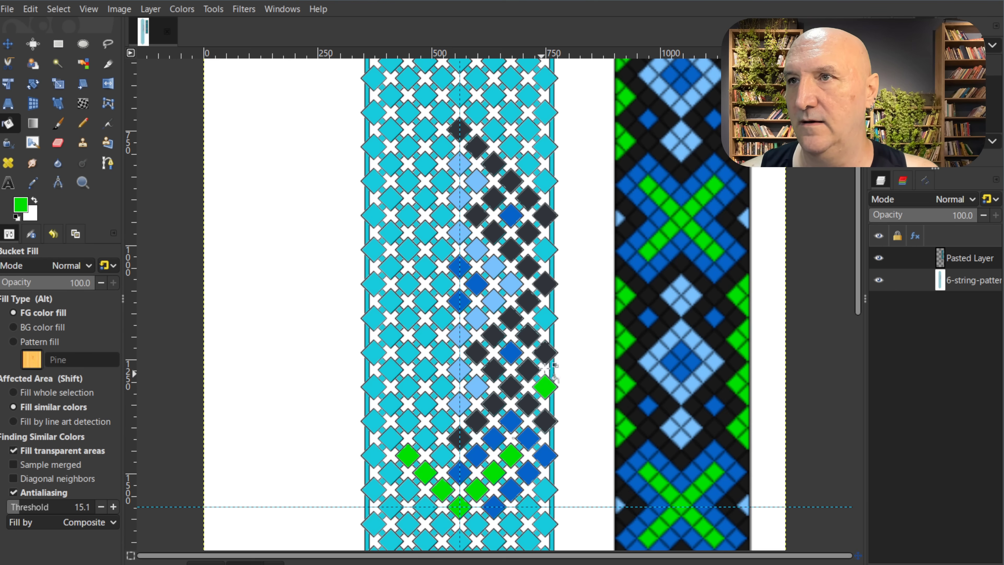
left_click(545, 319)
left_click(545, 252)
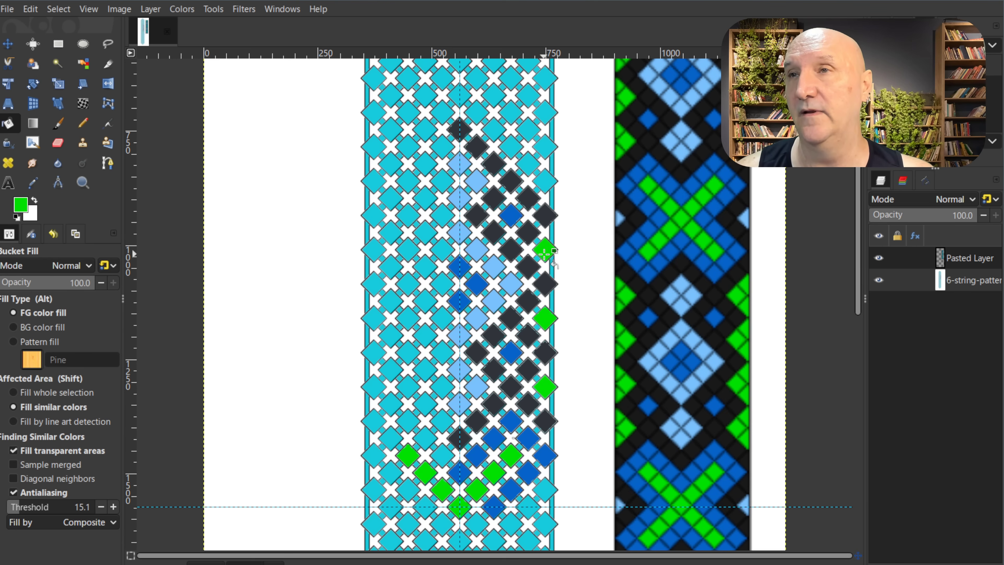
Extend the dark gray diagonal above the upper small diamond with two more cells to the pattern's right edge.
scroll(564, 338, "up", 2)
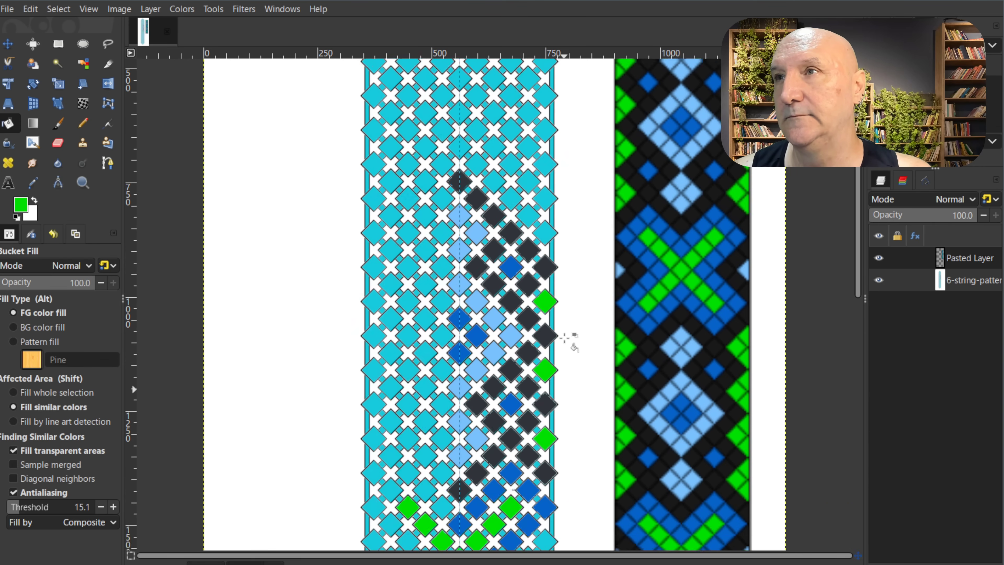
scroll(564, 338, "down", 2)
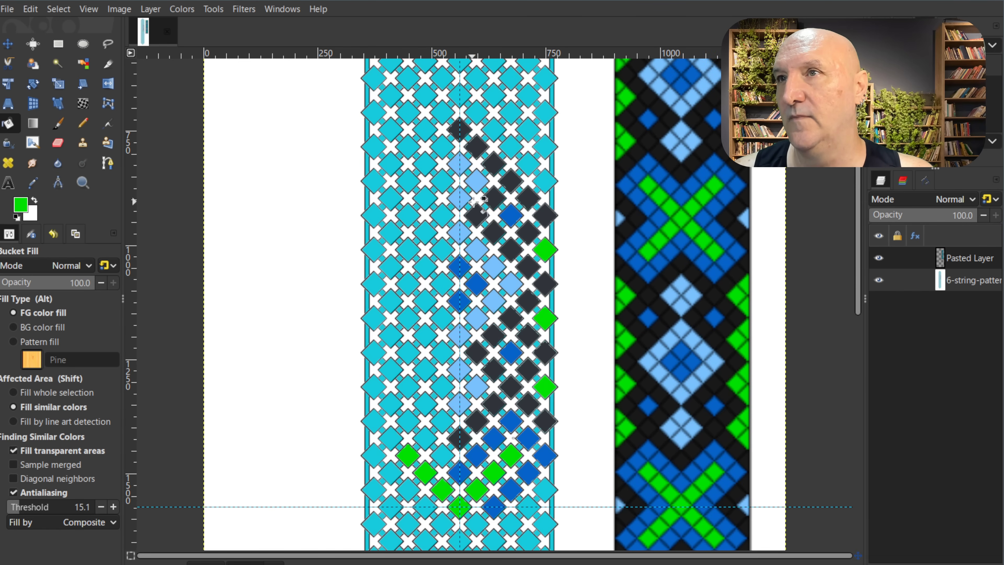
left_click(505, 180, "ctrl")
left_click(510, 181)
left_click(528, 164)
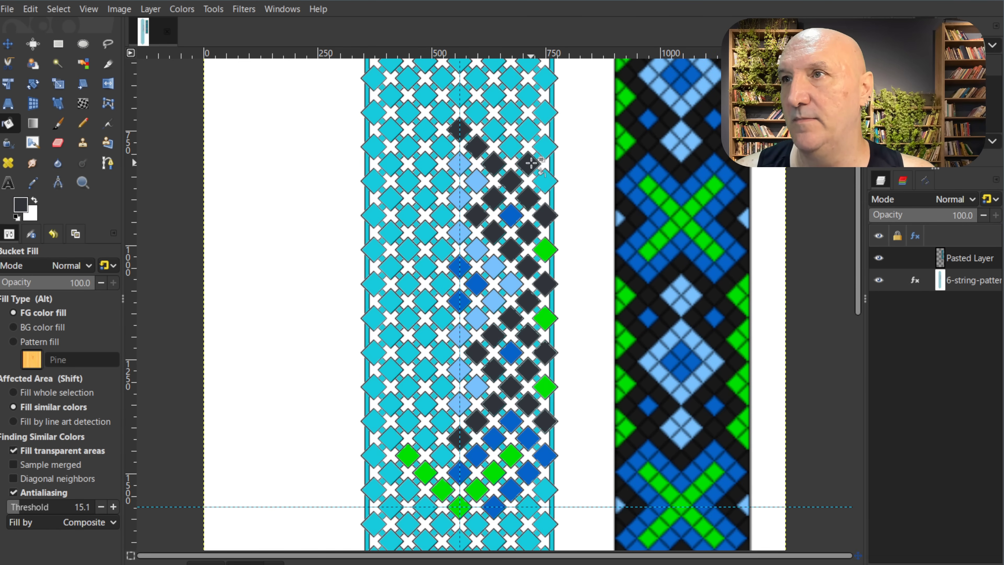
left_click(544, 147)
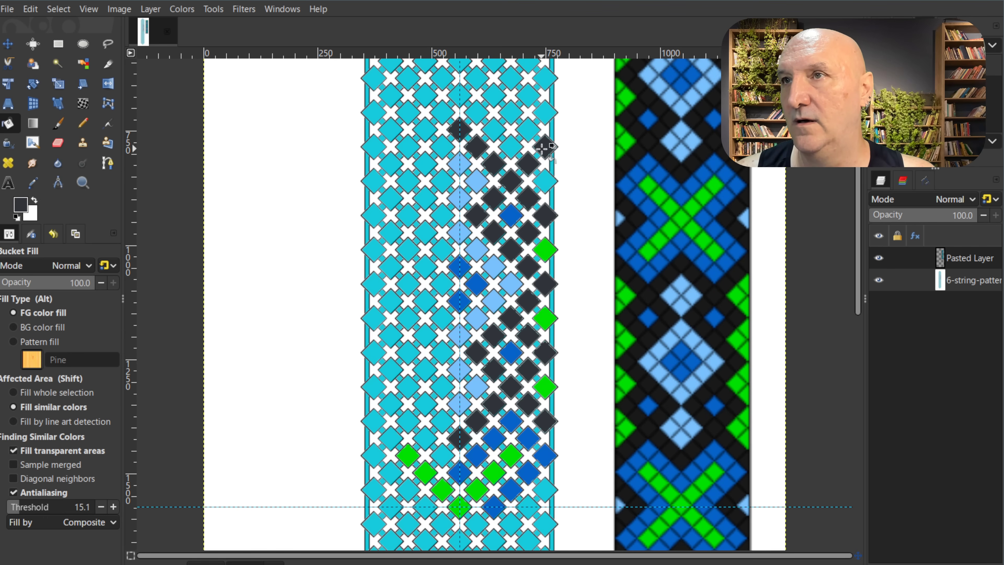
left_click(547, 114)
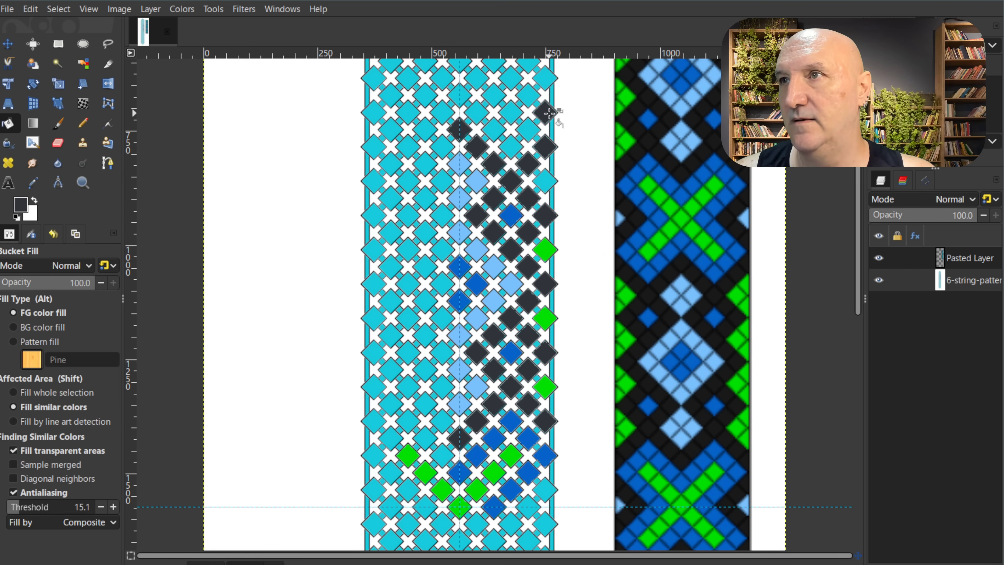
left_click(530, 101)
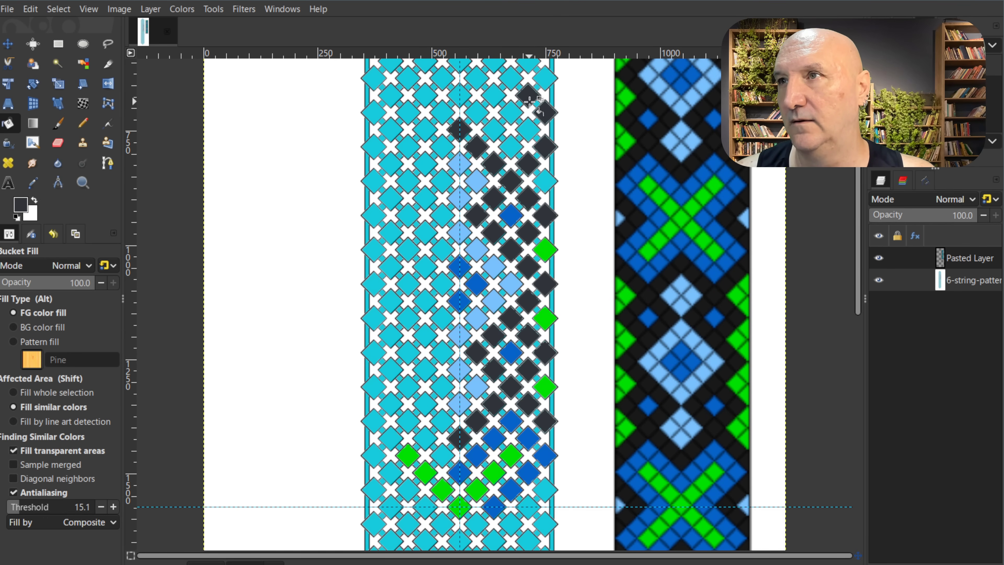
left_click(547, 79)
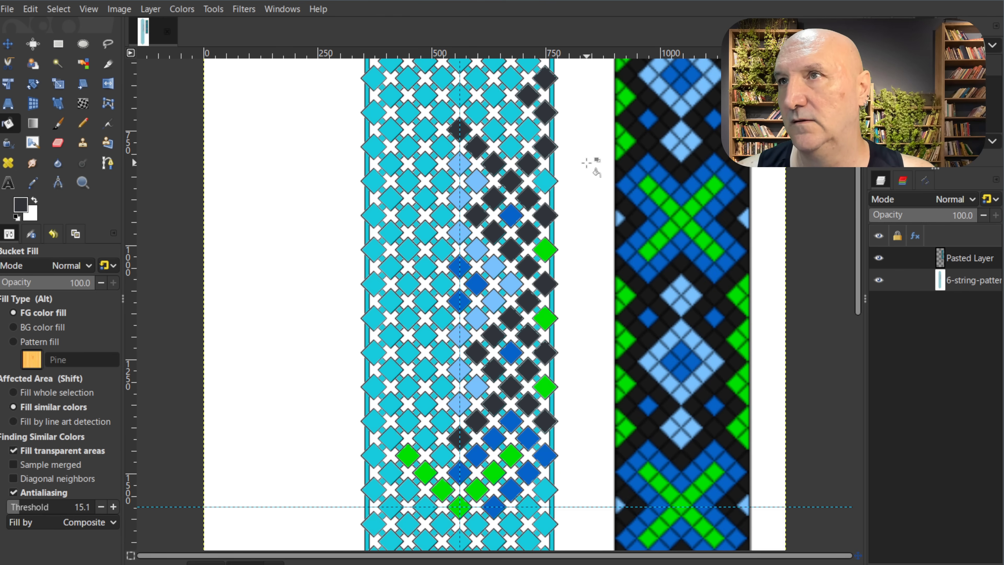
scroll(575, 183, "up", 3)
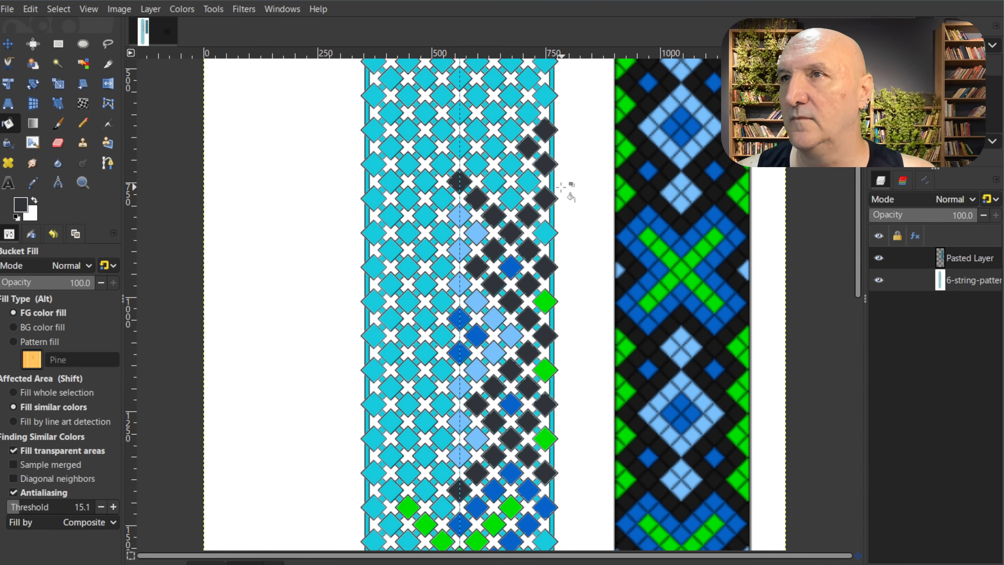
key("ctrl+z")
key("ctrl+z")
key("ctrl+z")
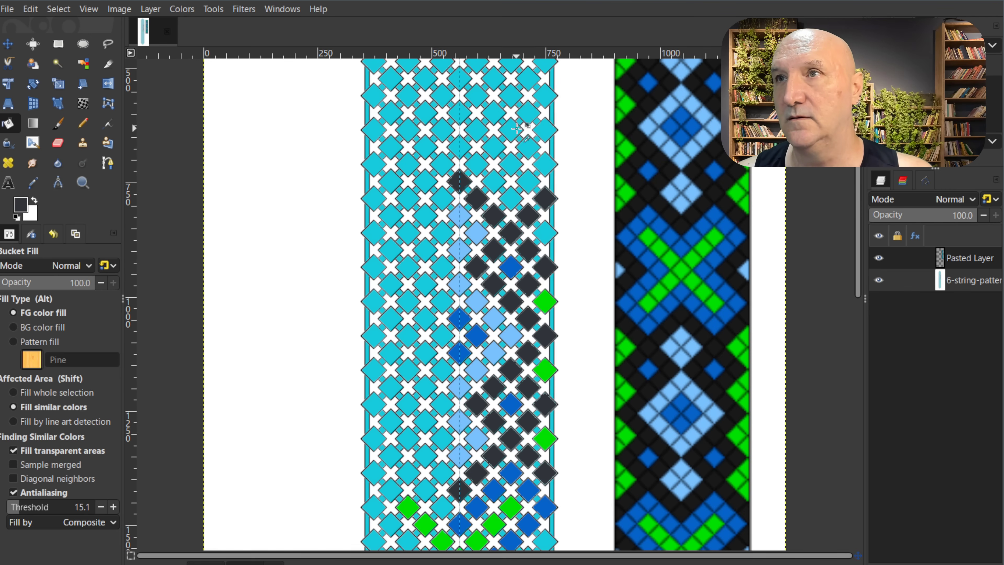
Fill nine dark blue cells above the dark gray band: a V from center line to right edge, then a diagonal back toward the center.
left_click(510, 266, "ctrl")
left_click_drag(515, 199, 544, 163)
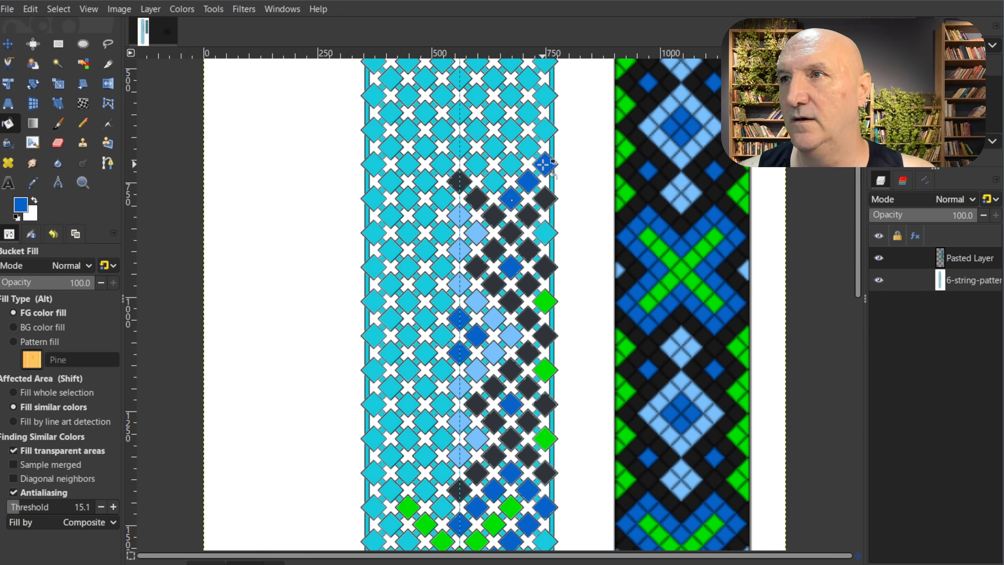
left_click(527, 147)
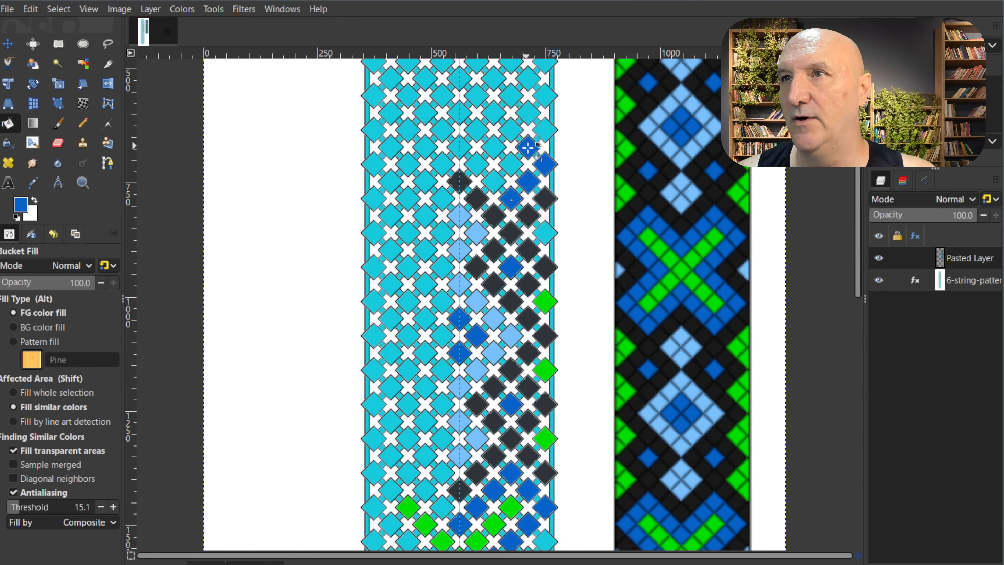
left_click_drag(494, 181, 459, 147)
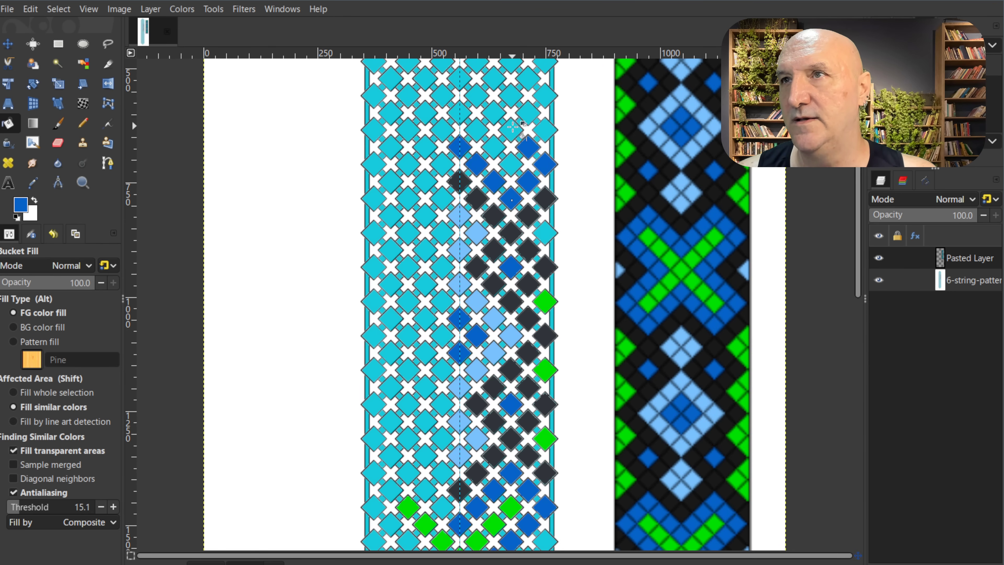
left_click(509, 128)
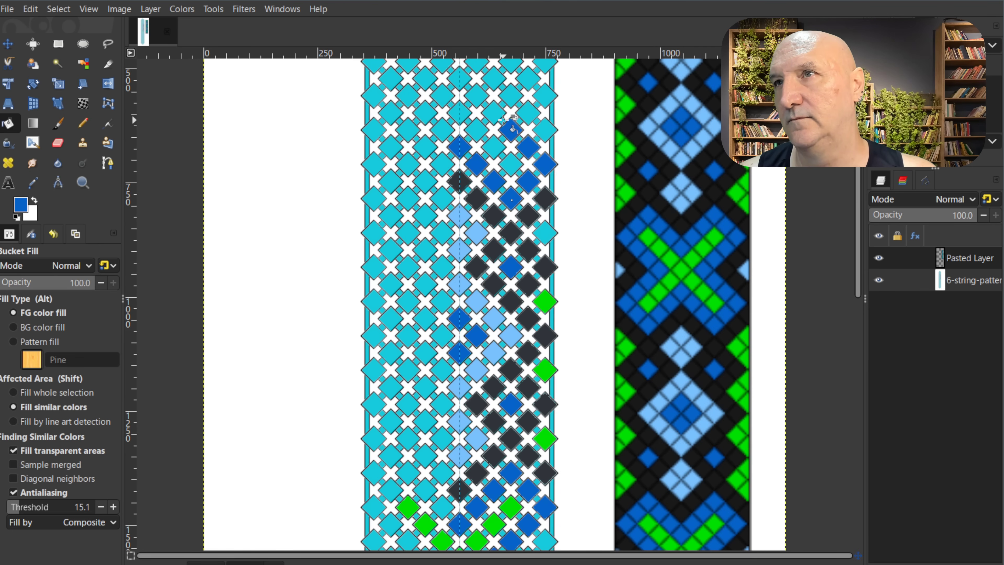
left_click(494, 112)
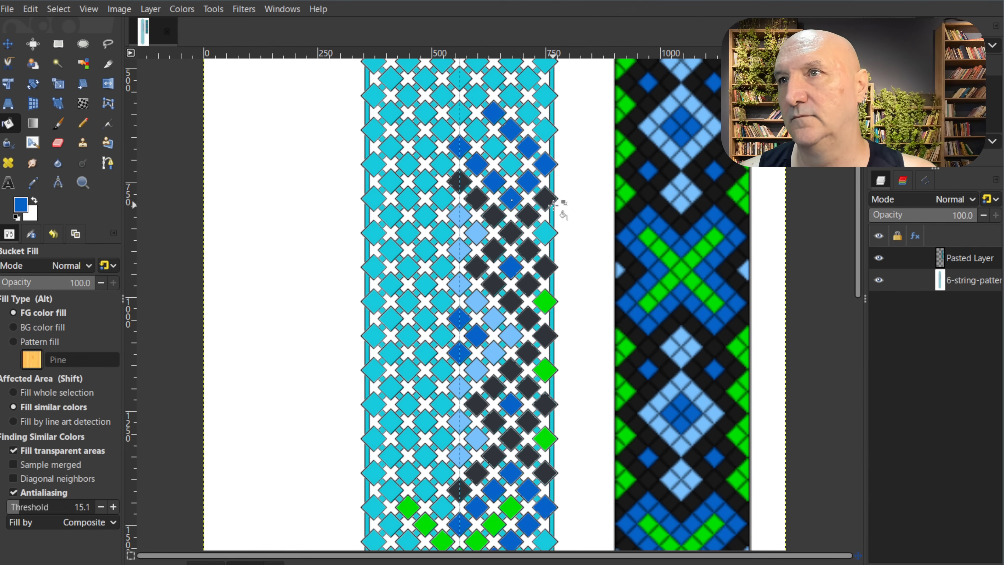
Fill the remaining right-edge cell beside the upper small diamond and the seven-cell right half of the upper X motif green.
left_click(543, 301, "ctrl")
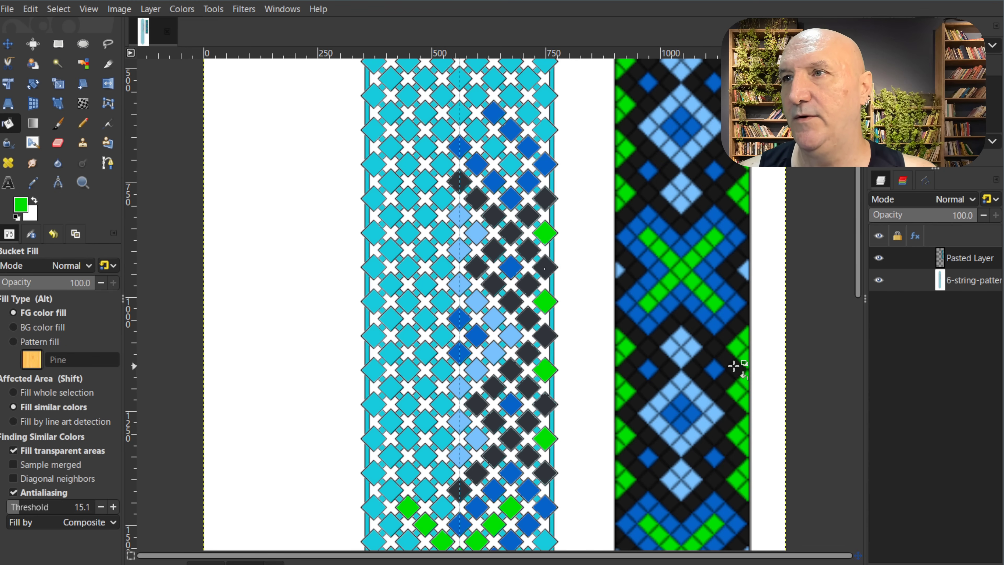
left_click(510, 162)
left_click(493, 147)
left_click(476, 129)
left_click(459, 112)
left_click(476, 94)
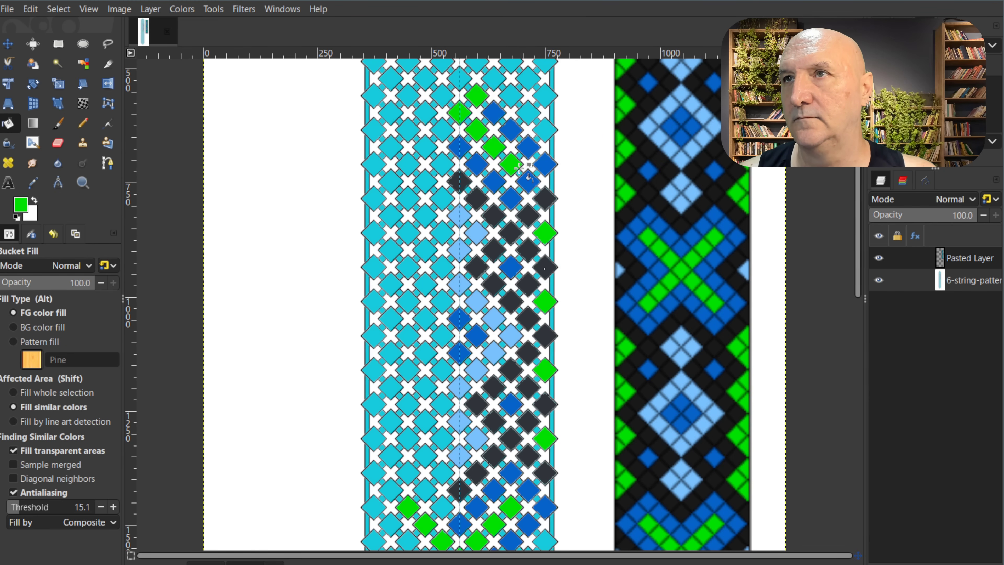
scroll(519, 168, "up", 3)
left_click(494, 182)
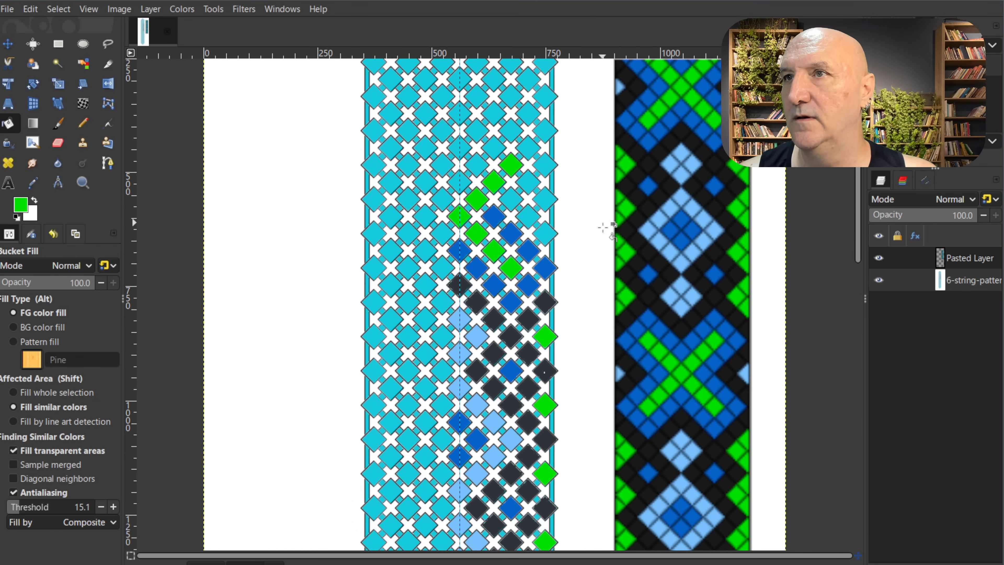
Outline the upper arm of the green X with eight dark blue cells, reaching the right edge and returning to the center line.
left_click(488, 215, "ctrl")
left_click(510, 199)
left_click(527, 182)
left_click(545, 165)
left_click(527, 148)
left_click(510, 130)
left_click(499, 148)
left_click(478, 166)
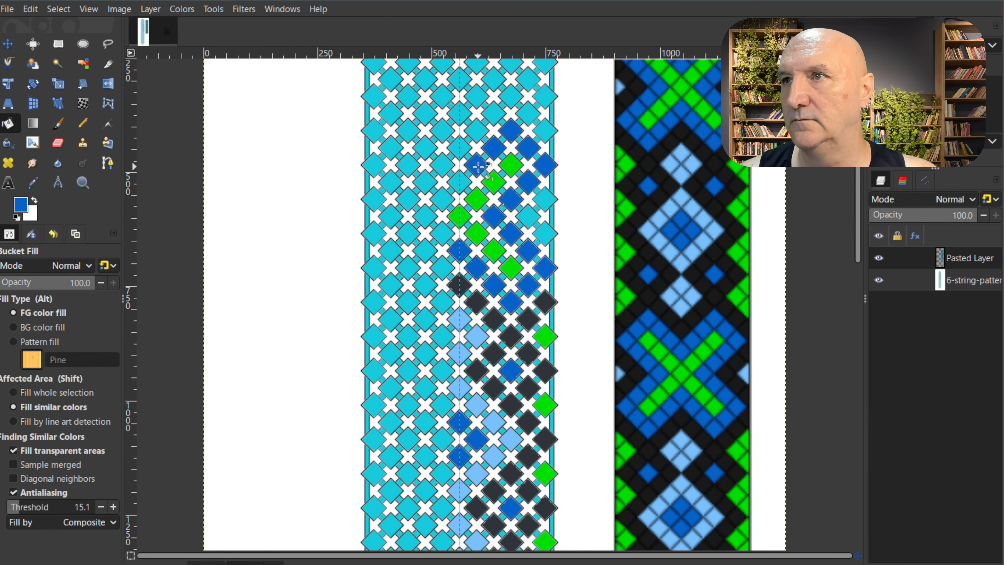
left_click(458, 182)
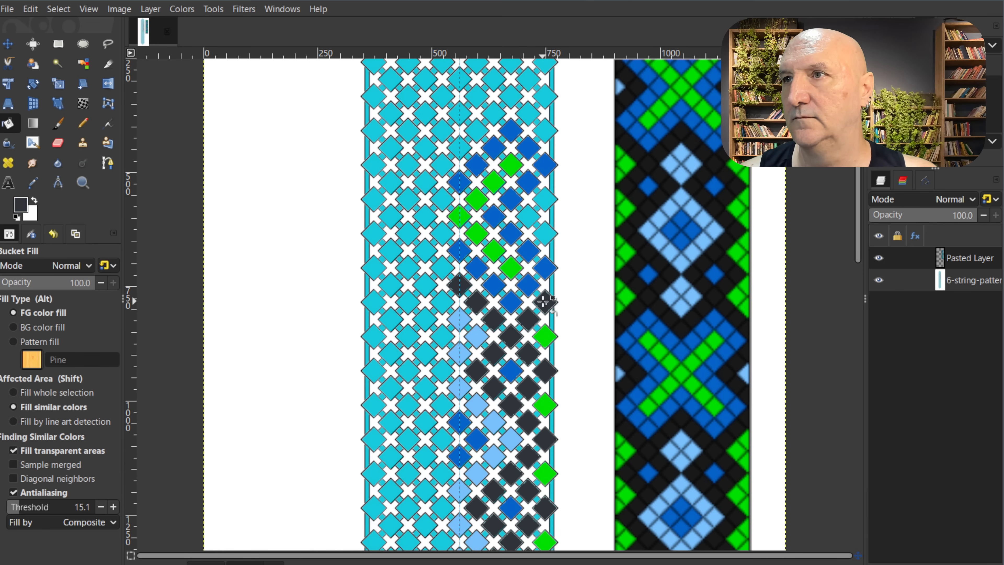
Fill the three-cell notch at the right edge between the X motif's blue arms with dark gray.
scroll(628, 273, "up", 3)
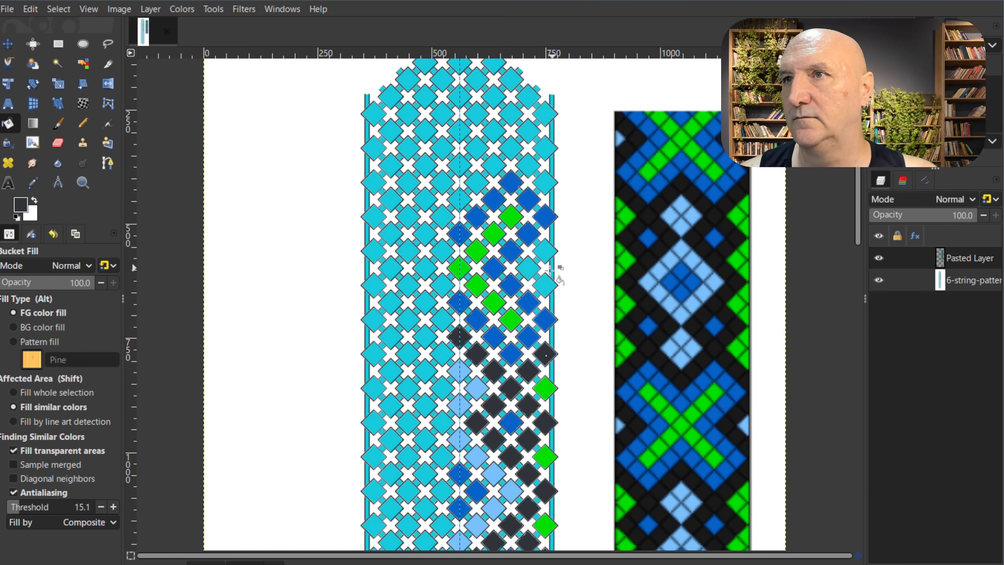
left_click(545, 285)
left_click(527, 269)
left_click(546, 251)
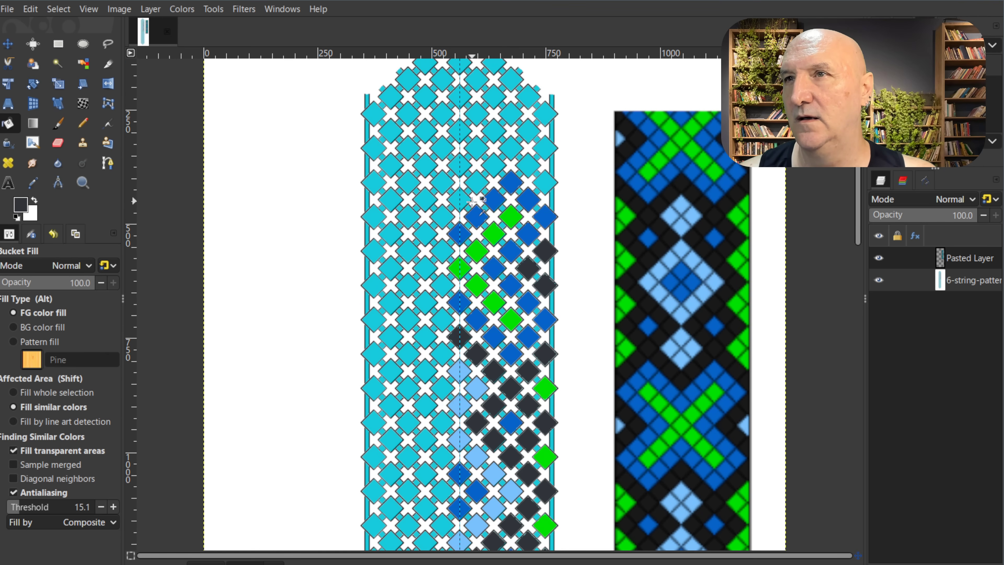
Fill a six-cell dark gray chevron over the X motif's upper blue outline, from the center line to the right edge.
left_click(459, 197)
left_click(478, 181)
left_click(494, 164)
left_click(510, 147)
left_click(544, 183)
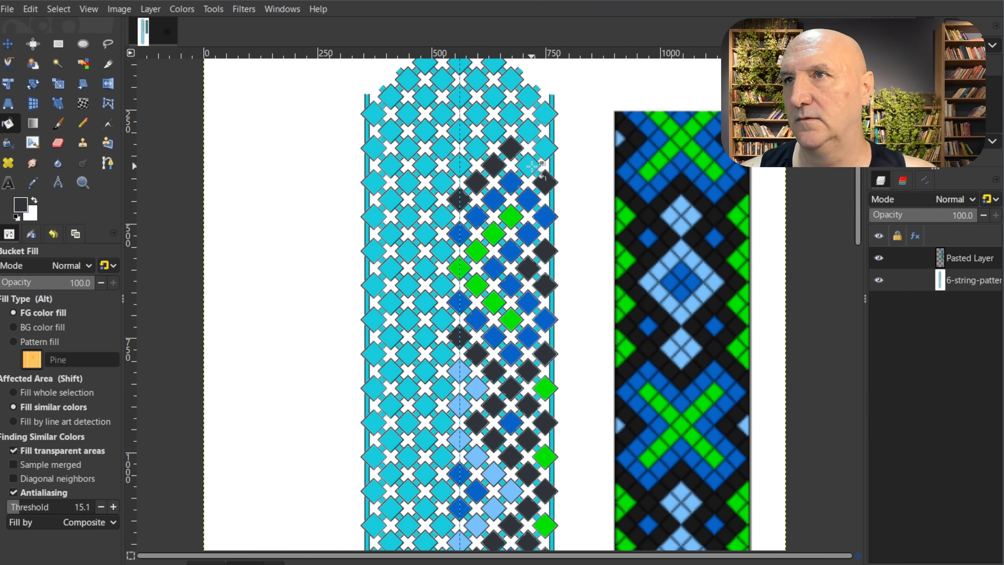
left_click(528, 164)
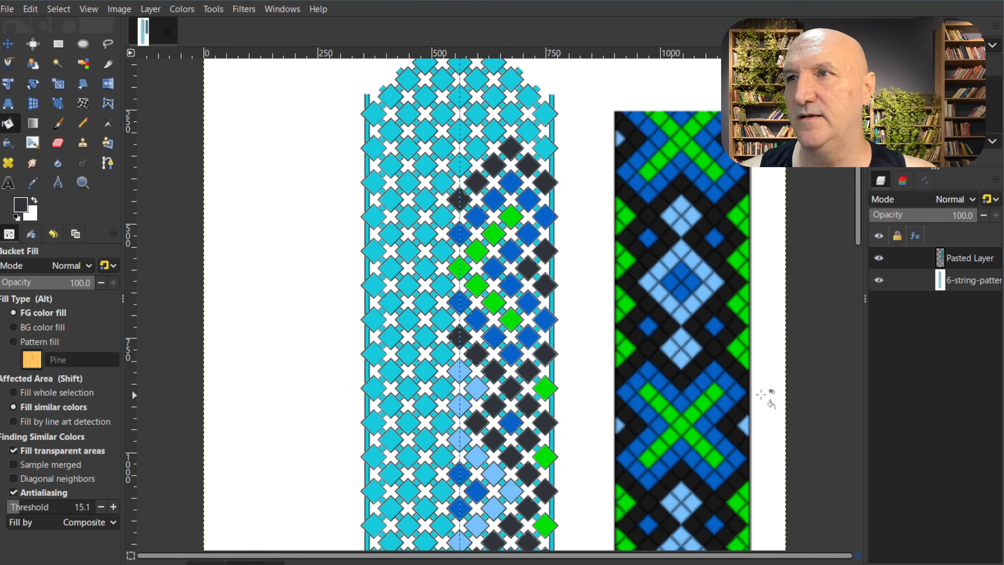
Continue dark gray from the chevron's peak diagonally up to the center line and add one cell up and to the right.
left_click(493, 131)
left_click(476, 113)
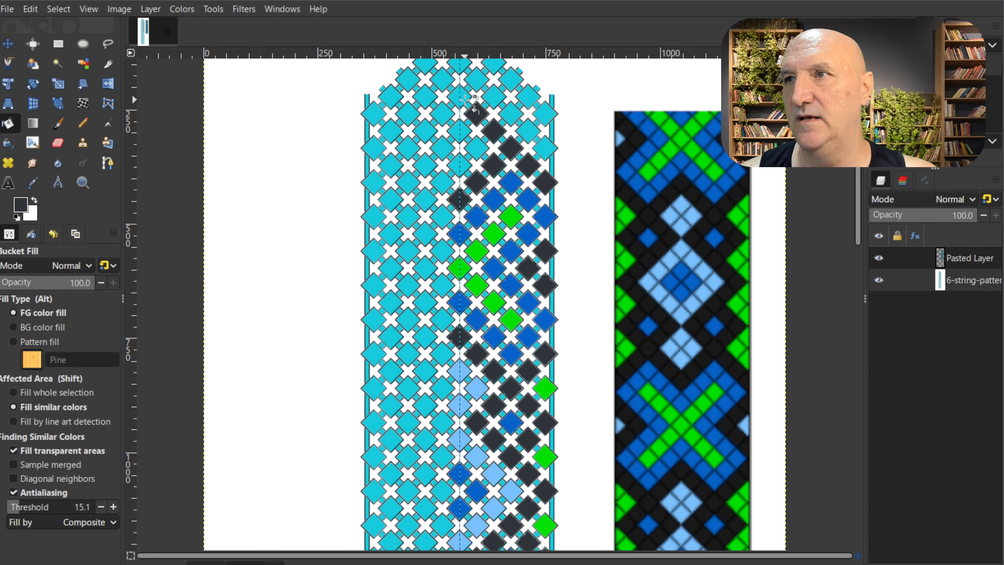
left_click(459, 96)
left_click(477, 80)
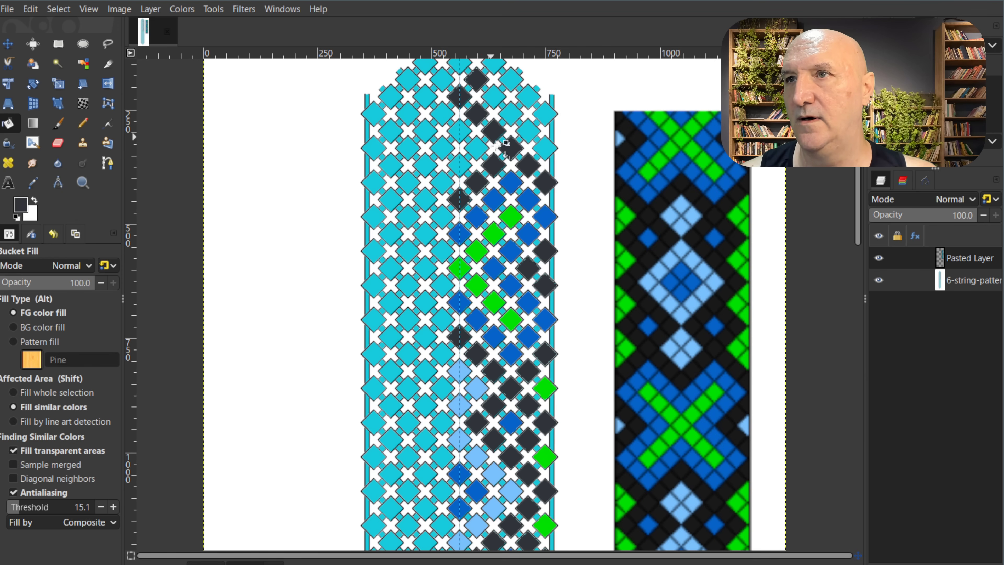
Fill the three-cell half-diamond enclosed by dark gray at the center line above the X motif with light blue.
left_click(462, 375, "ctrl")
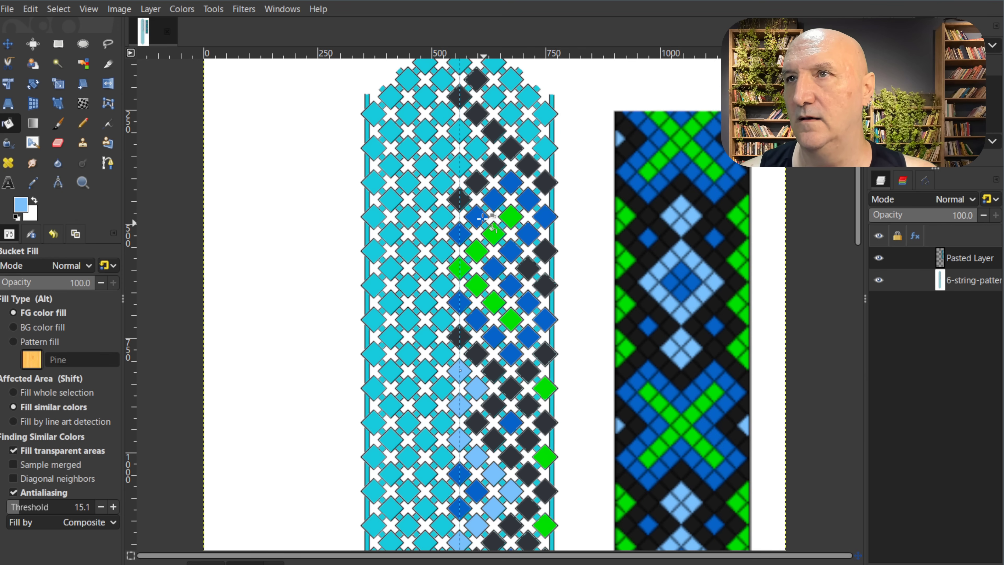
left_click(462, 165)
left_click(475, 149)
left_click(465, 132)
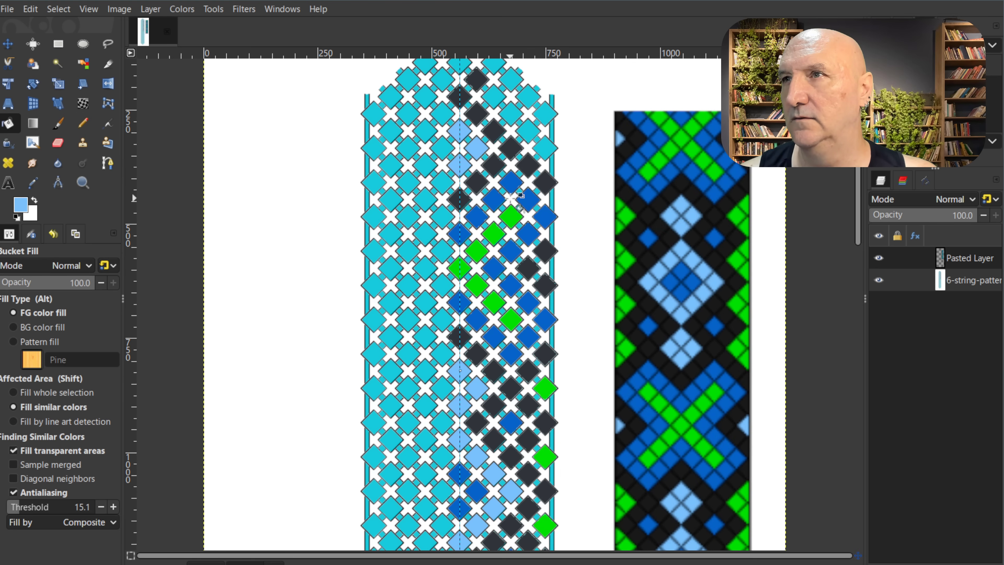
Refill the misplaced dark gray cell on the center line and its upper-right neighbor with the pattern's original cyan.
left_click(494, 95, "ctrl")
left_click(461, 92)
left_click(476, 81)
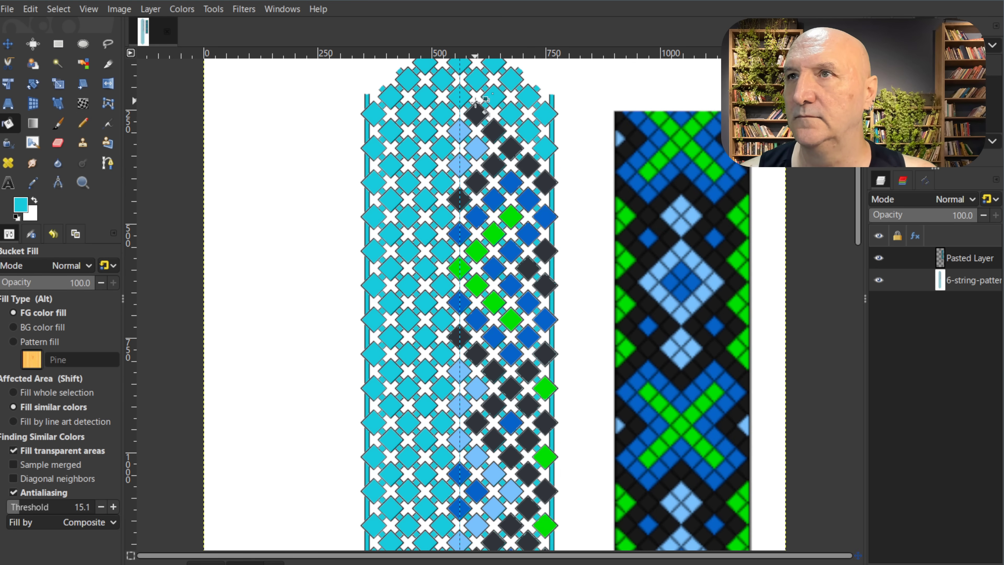
Complete the dark gray diamond ring around the single cell below the right shoulder and fill the enclosed right-edge cell green.
left_click(494, 131, "ctrl")
left_click(476, 114)
left_click(494, 95)
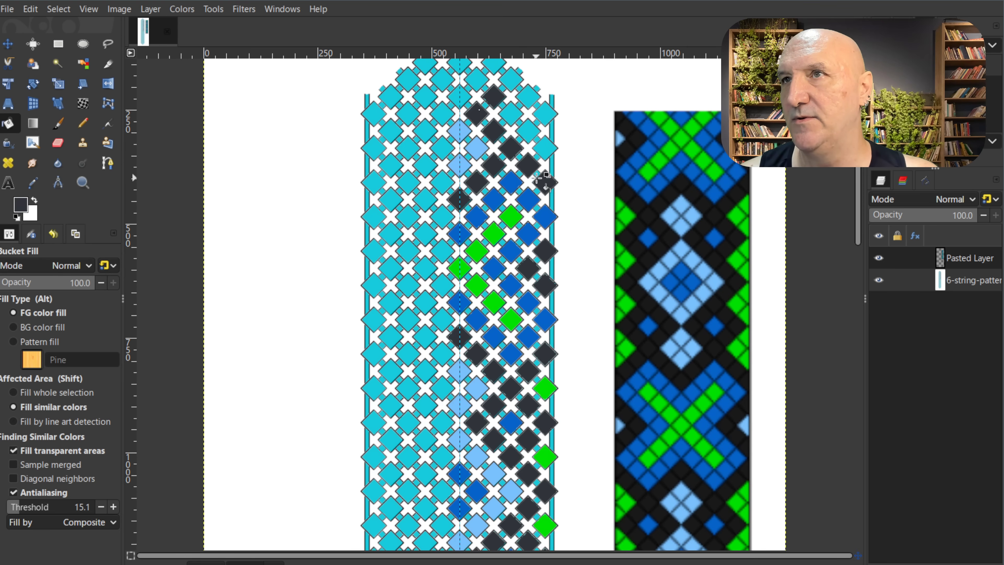
scroll(543, 178, "up", 3)
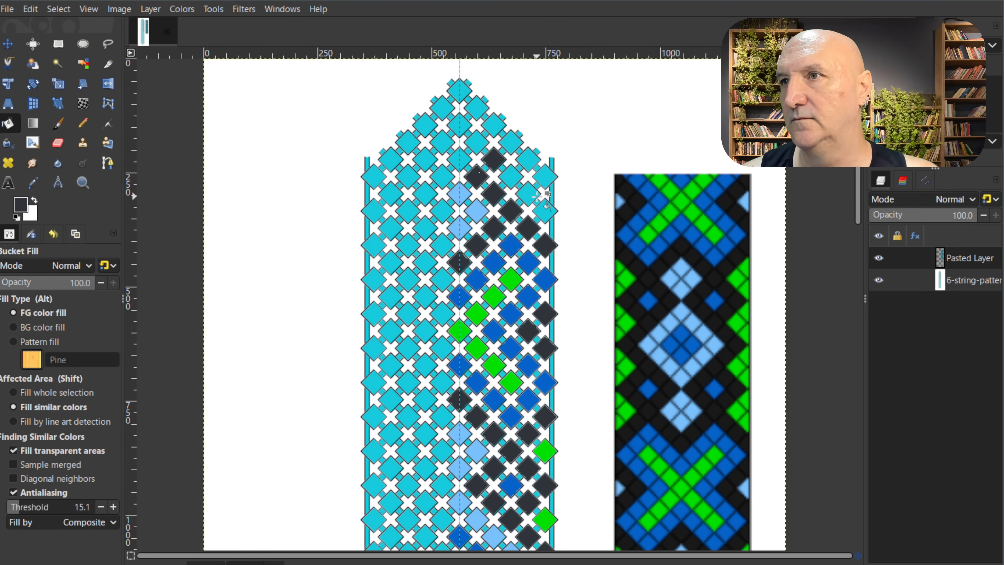
left_click(527, 195)
left_click(543, 177)
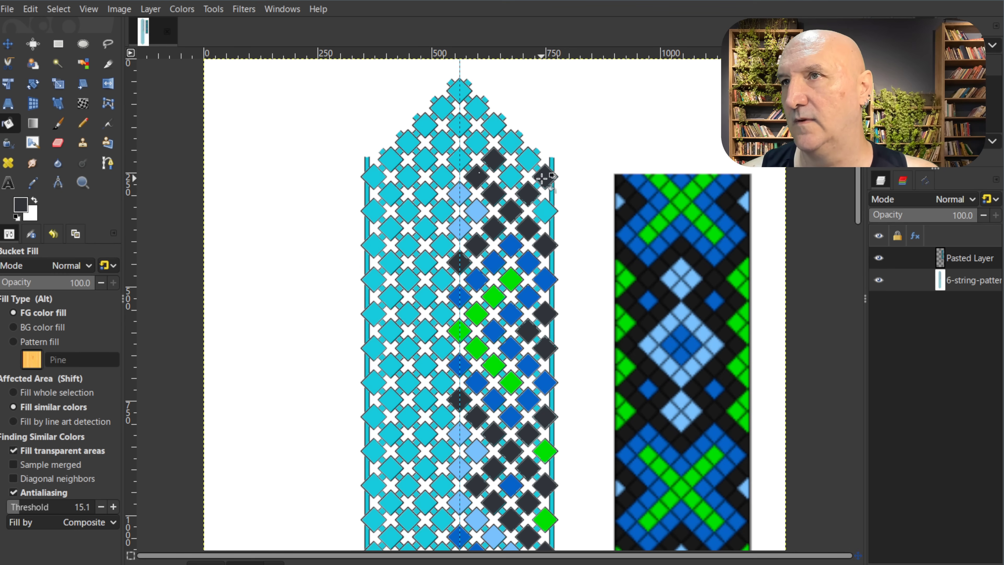
left_click(528, 158)
left_click(511, 142)
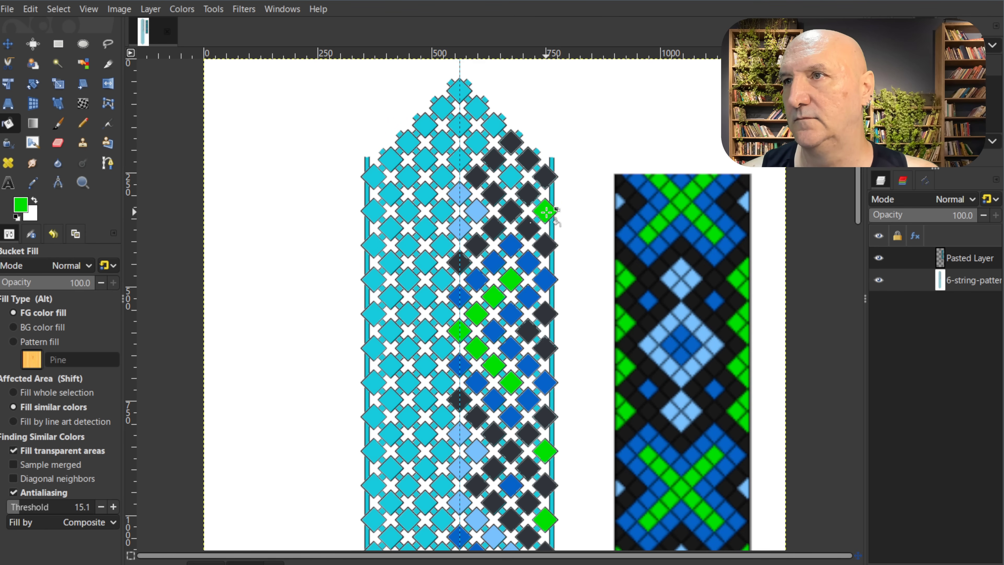
Fill the cell inside the dark gray ring with blue and the three-cell diagonal rising from the center line with light blue.
left_click(512, 245, "ctrl")
left_click(511, 178)
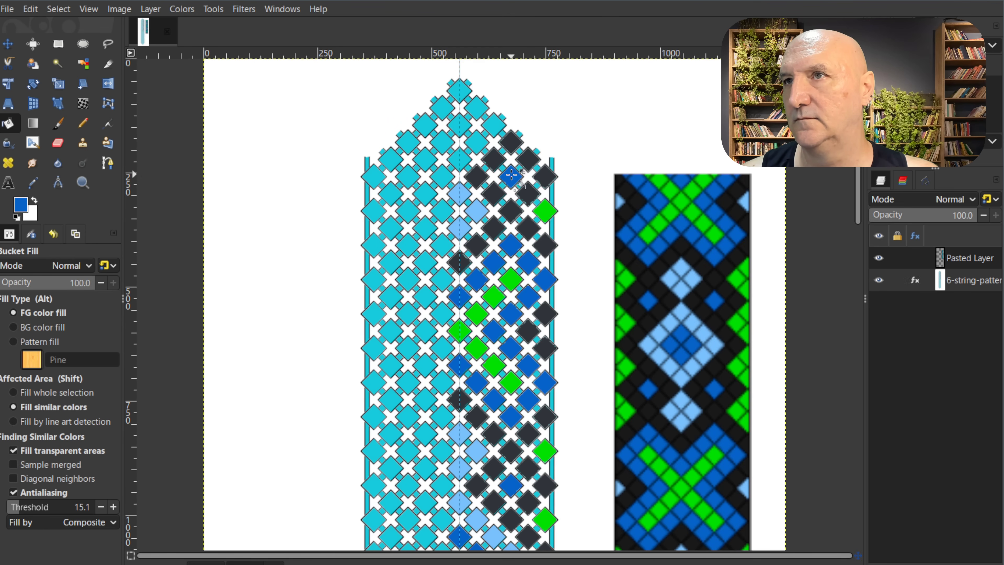
left_click(459, 192, "ctrl")
left_click(460, 154)
left_click(477, 140)
left_click(494, 124)
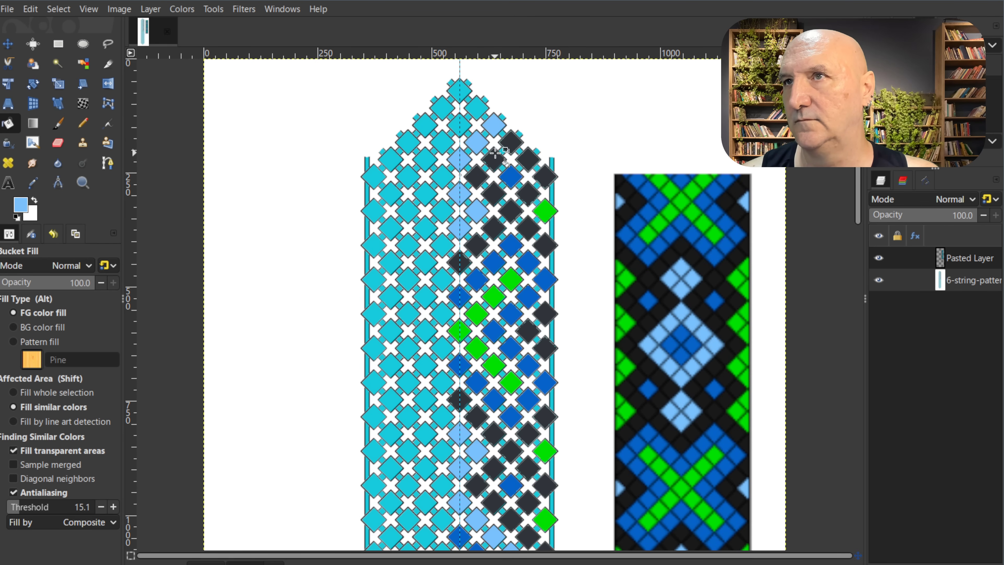
Fill the three right-half cells at the pattern's tip with blue.
left_click(510, 180, "ctrl")
left_click(459, 123)
left_click(477, 107)
left_click(463, 92)
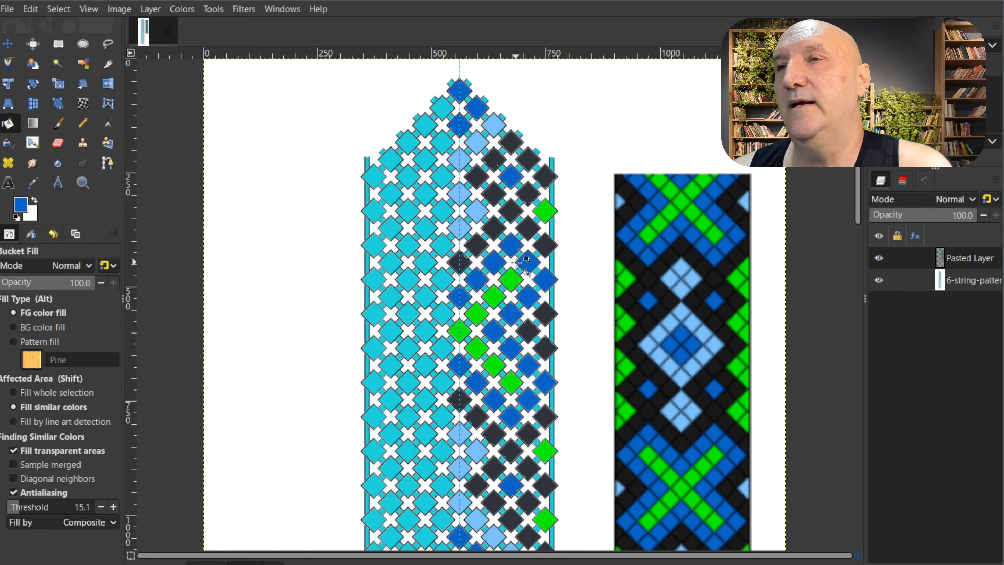
Fill the small string segments descending diagonally from the tip to the uppermost green right-edge cell with blue.
scroll(525, 202, "up", 1)
scroll(524, 202, "up", 1)
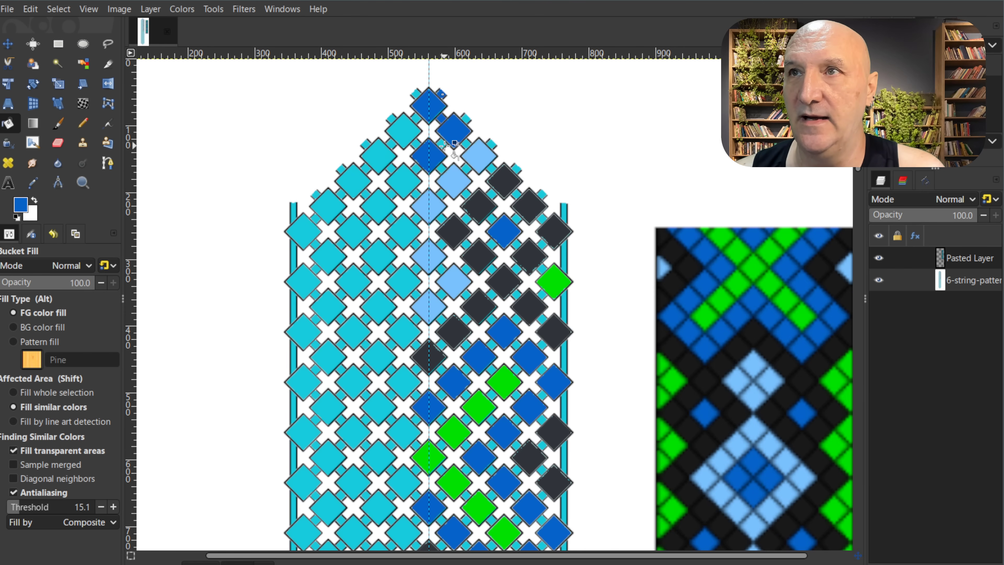
left_click(466, 193)
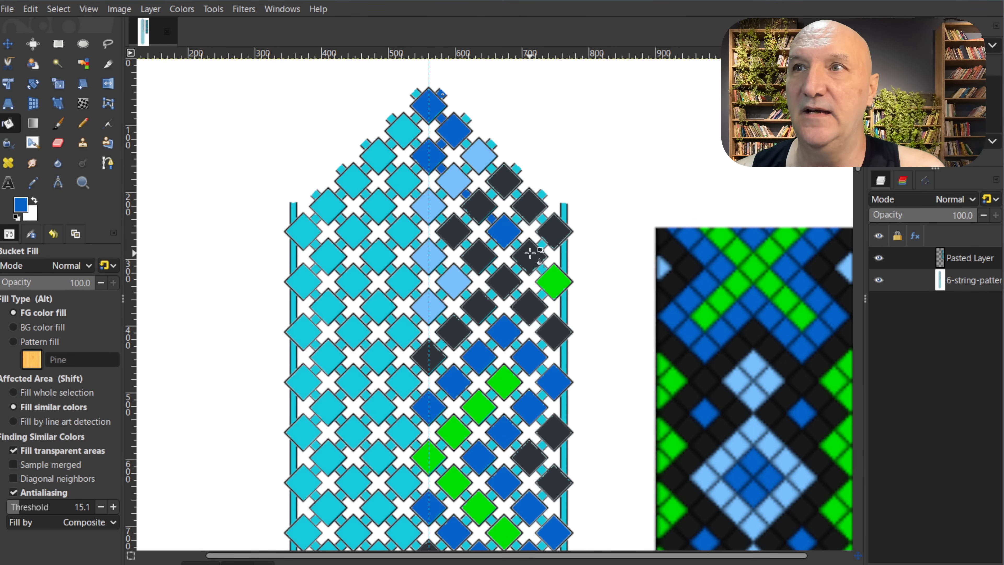
left_click(516, 244)
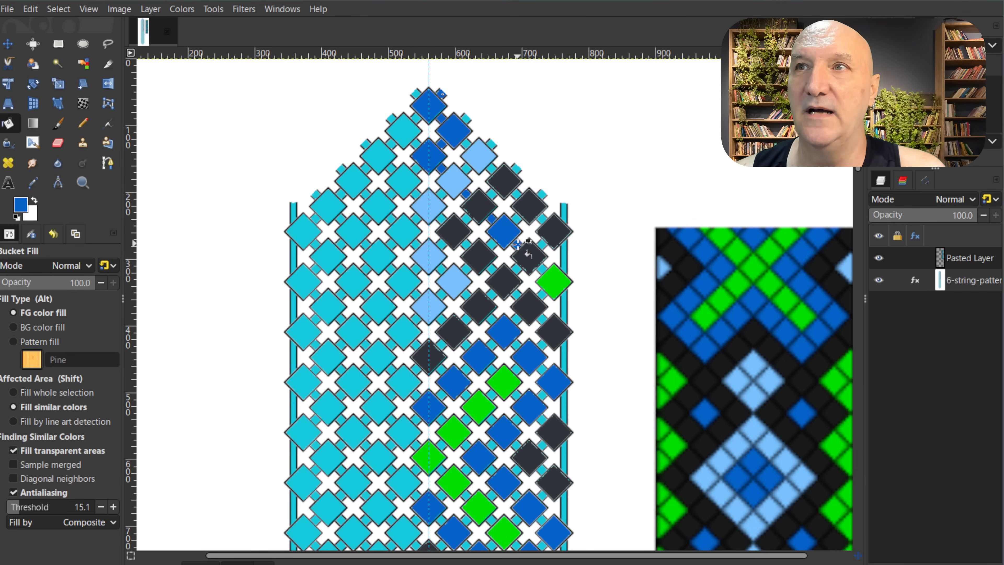
left_click(543, 269)
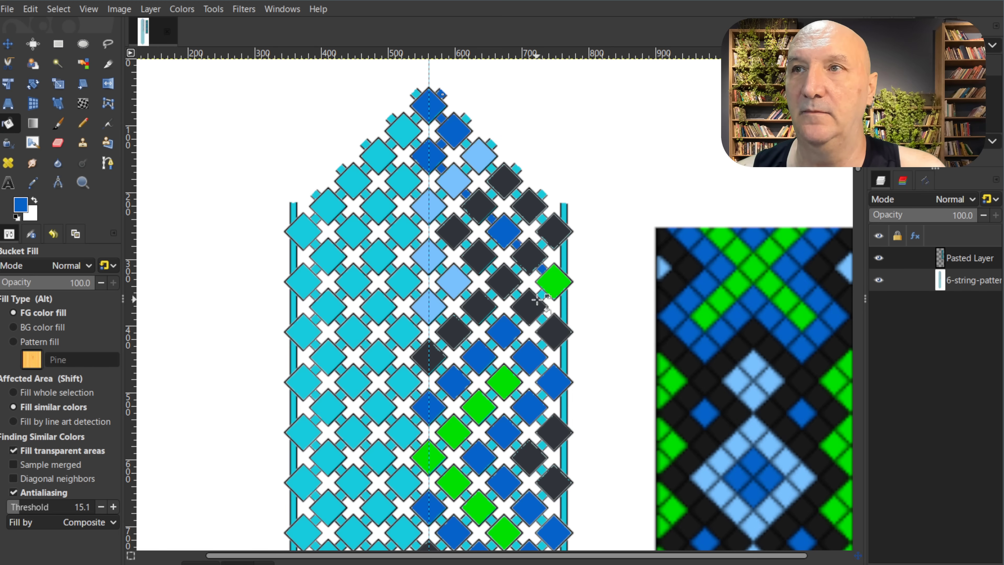
left_click(542, 295)
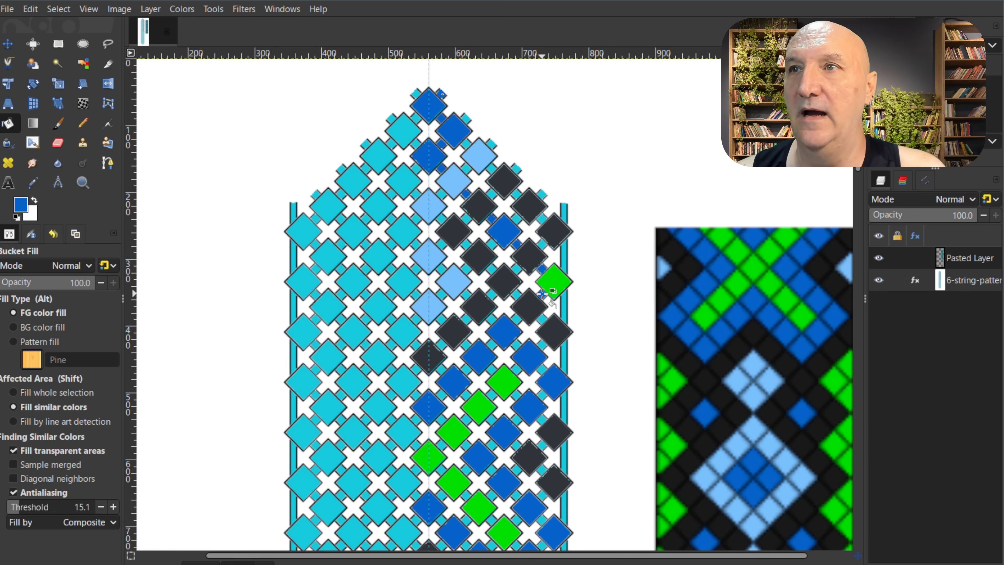
Fill the string segments running from the green edge cell down to the upper X motif's center-line blue cell with blue.
left_click(517, 319)
left_click(492, 344)
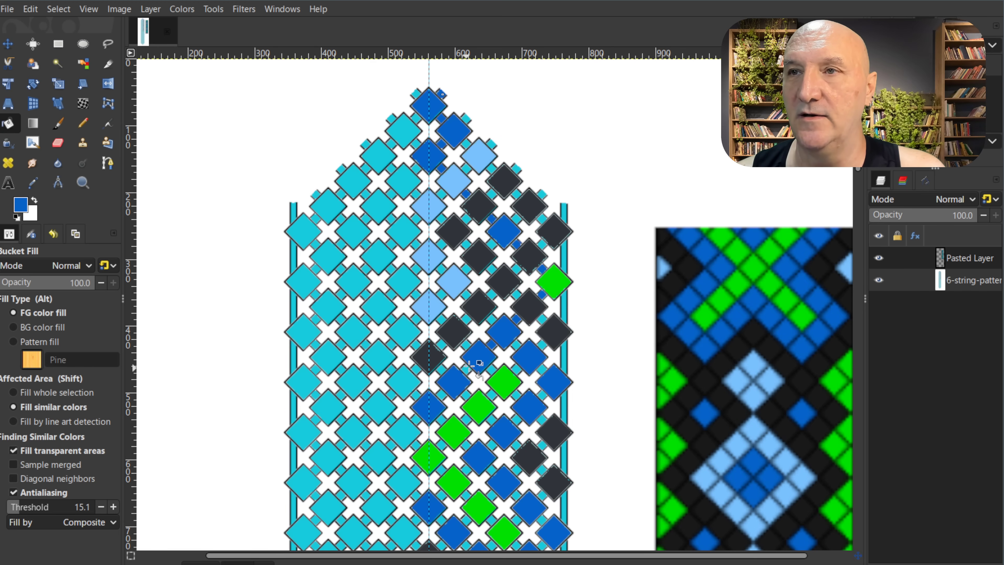
left_click(466, 369)
left_click(442, 394)
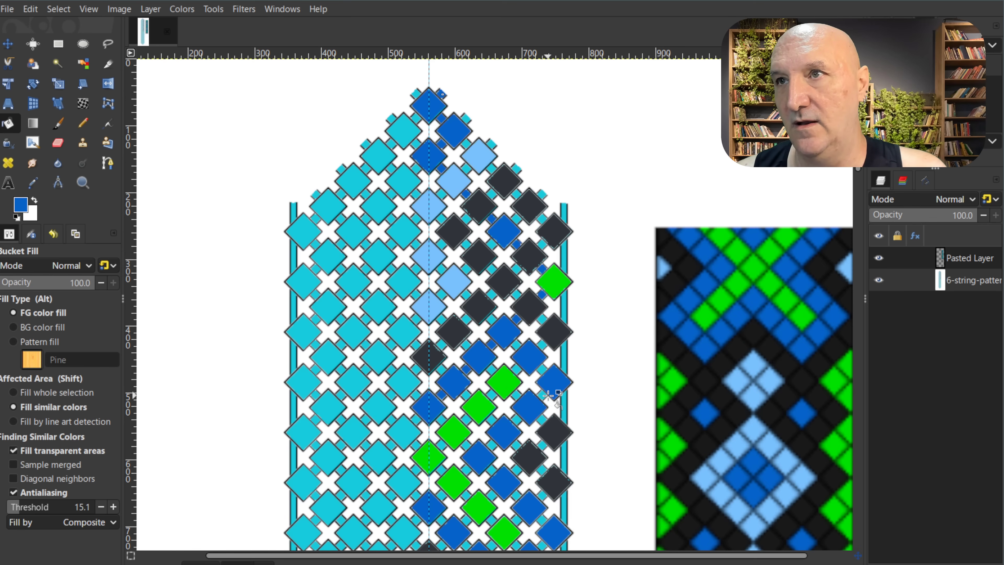
Fill blue string segments above the X motif's upper blue peak and from the ringed blue cell up to the right shoulder.
left_click(492, 319)
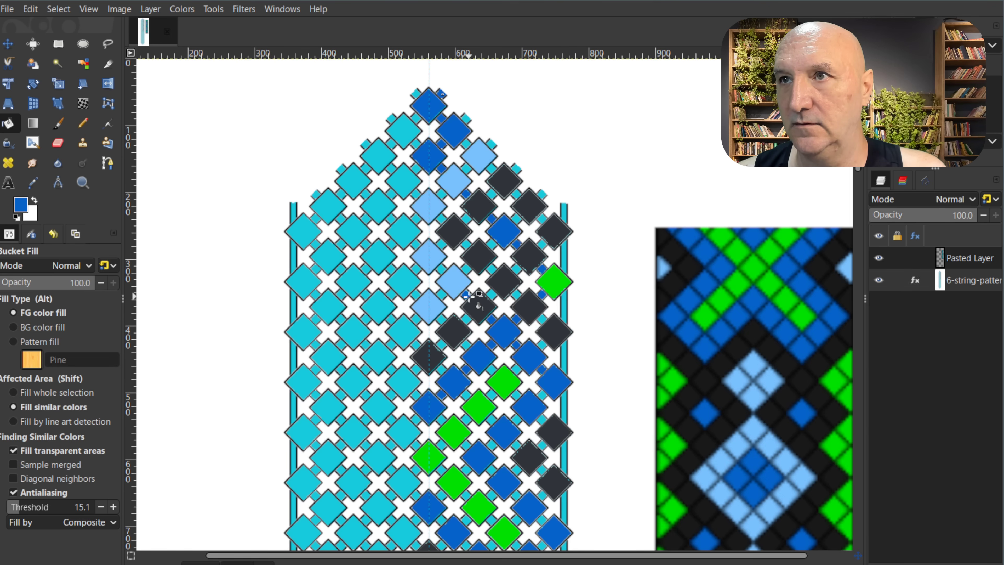
left_click(515, 219)
left_click(541, 194)
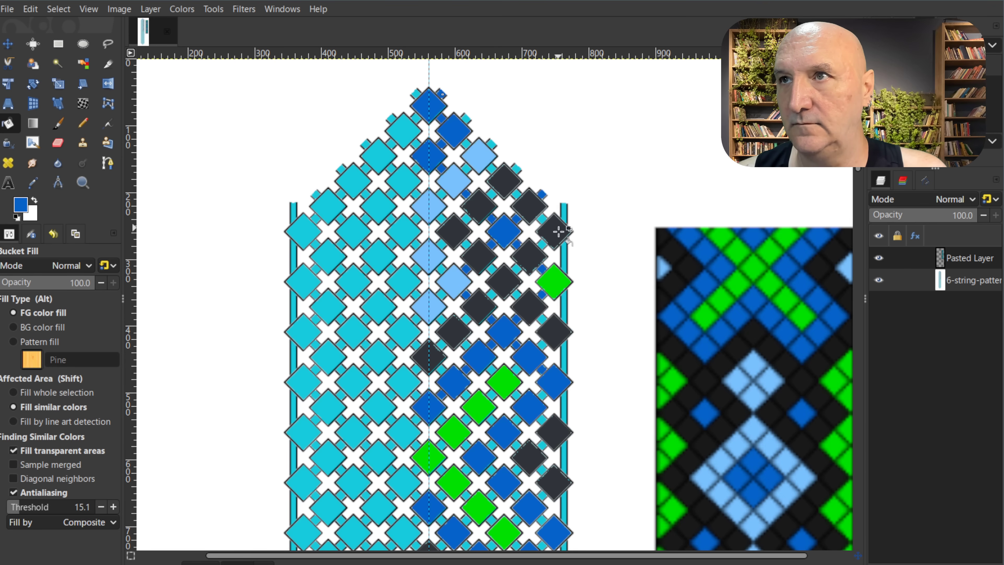
Fill the string segments crossing the X motif to the center line and following its lower blue outline with blue.
scroll(486, 236, "down", 3)
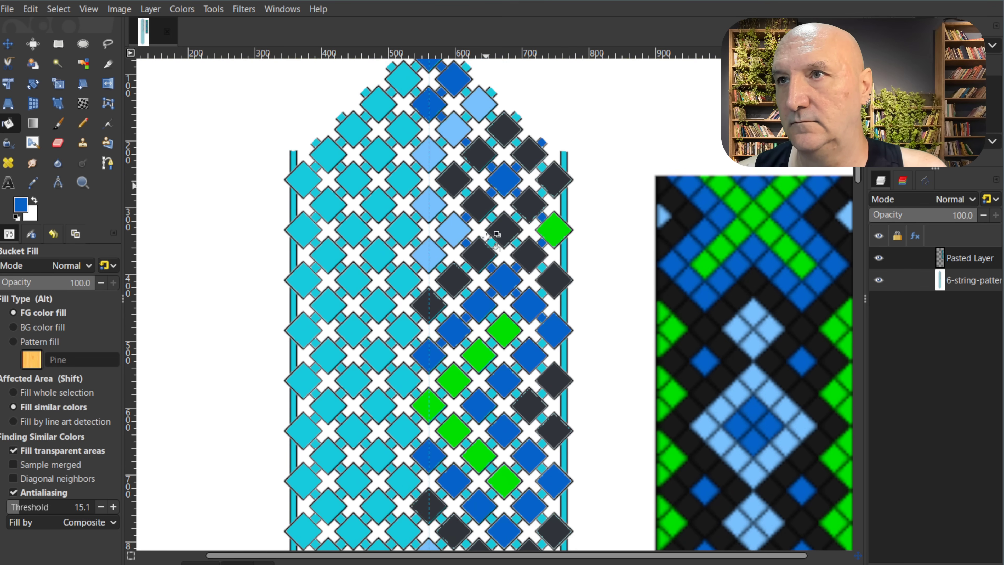
scroll(486, 237, "down", 6)
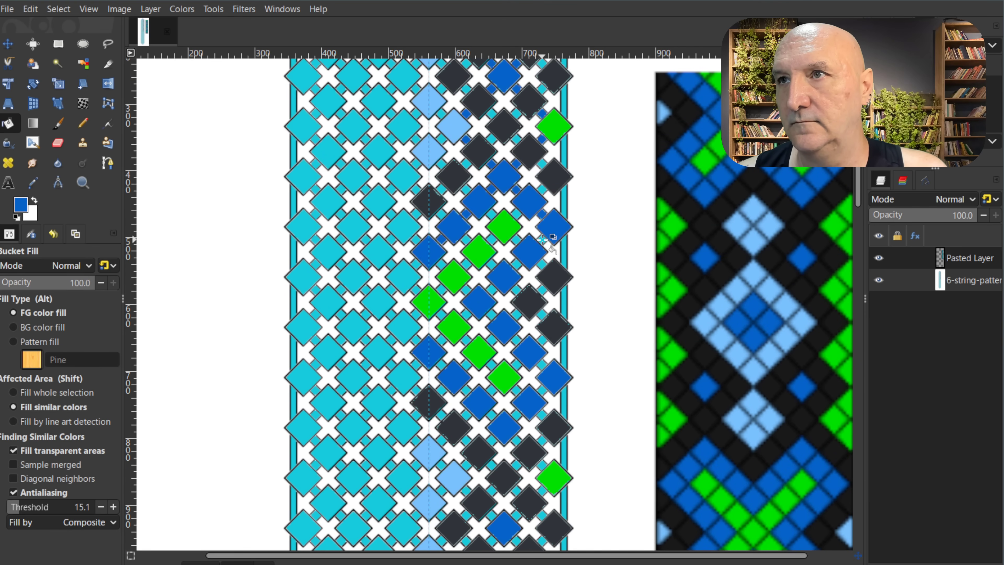
left_click(516, 264)
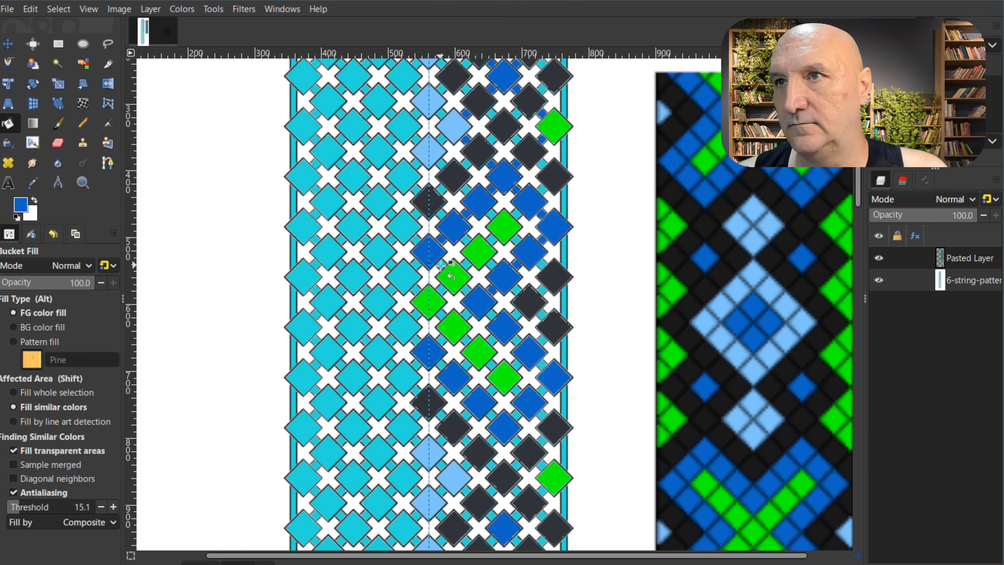
left_click(465, 289)
left_click(467, 315)
left_click(441, 339)
left_click(442, 364)
left_click(466, 390)
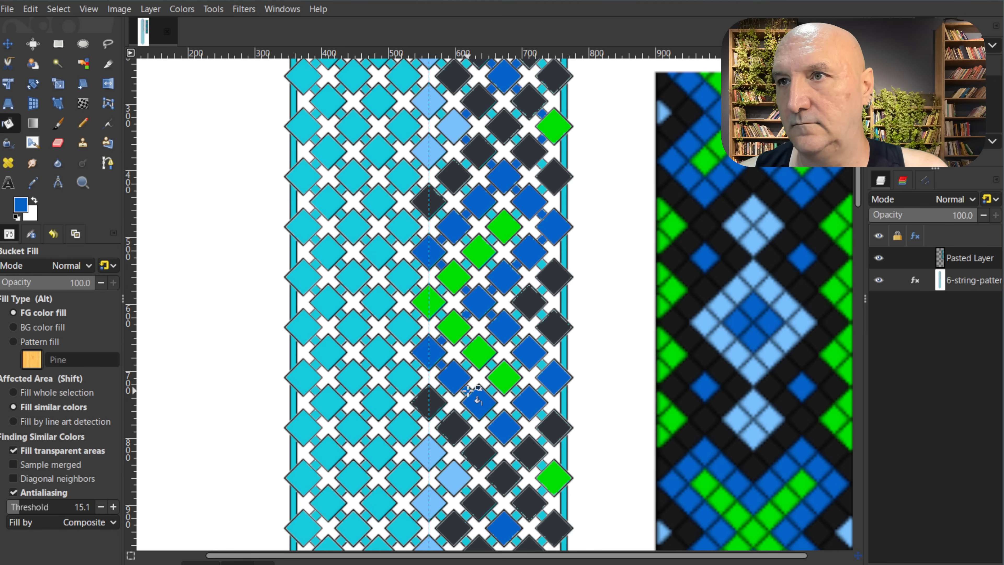
left_click(491, 415)
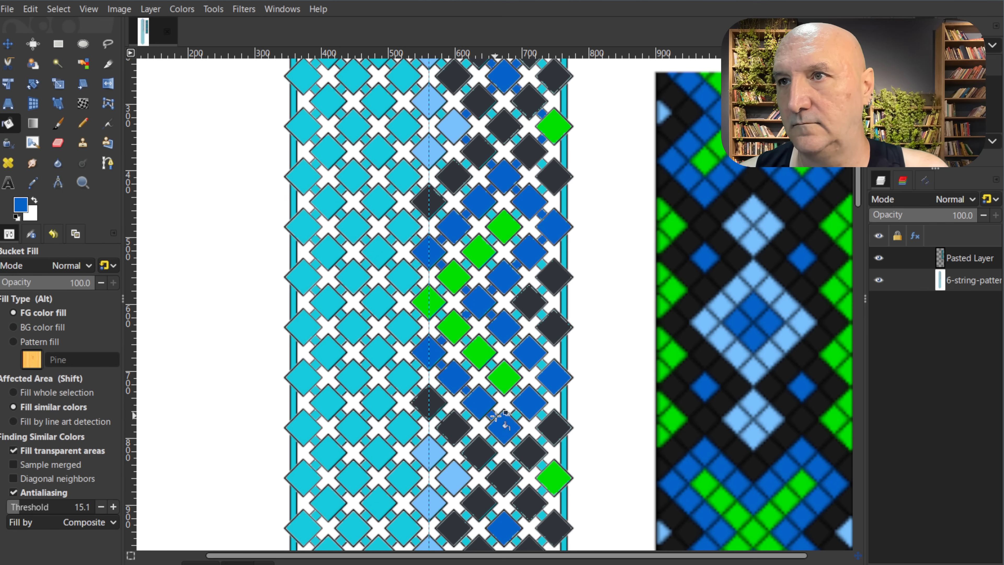
Fill the string segments along the X motif's lower blue arm toward the right edge with blue.
left_click(516, 340)
left_click(544, 363)
left_click(544, 389)
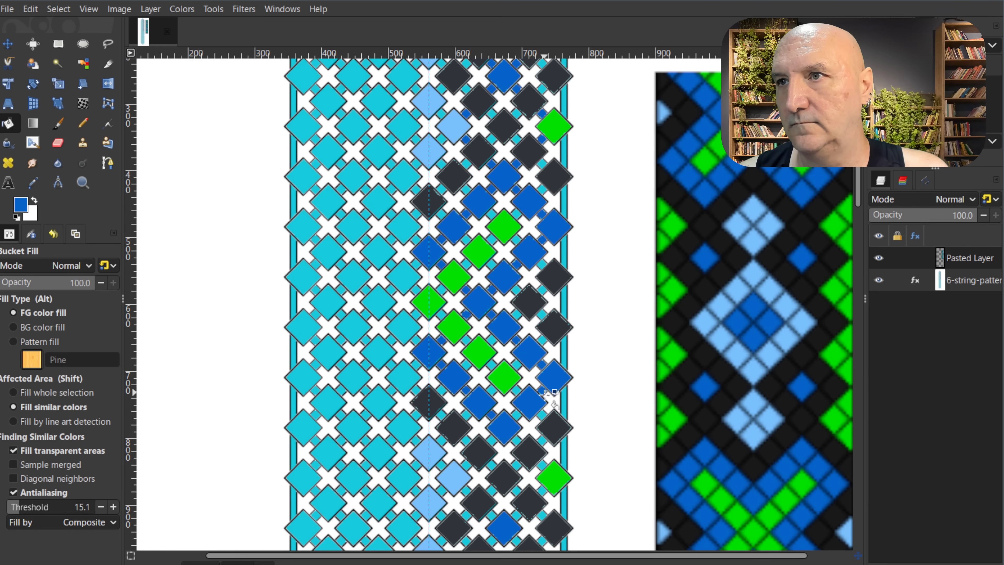
Fill blue string segments beside the light blue half-diamond below the X motif, down to the single ringed blue cell.
scroll(516, 416, "down", 5)
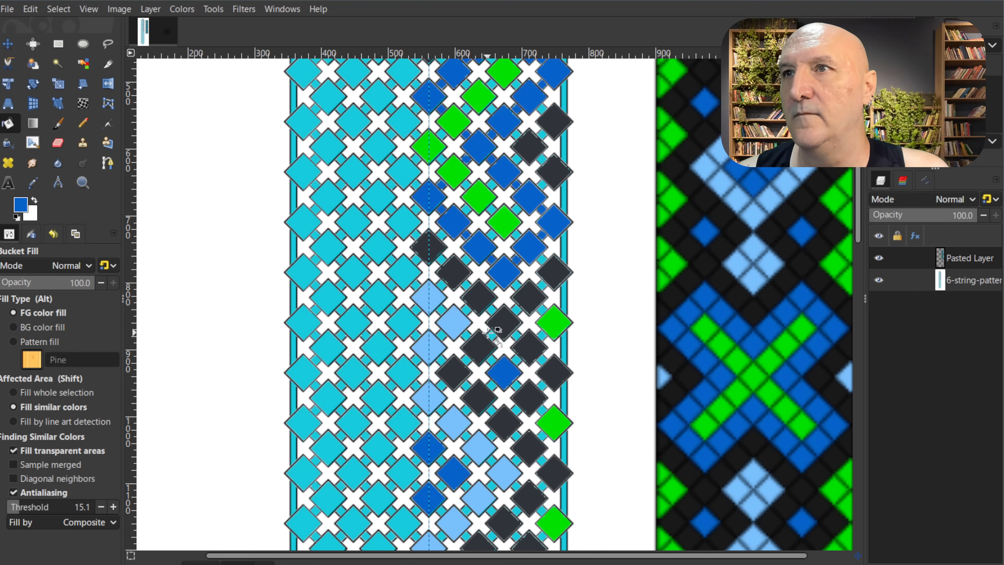
scroll(575, 413, "up", 2, "ctrl")
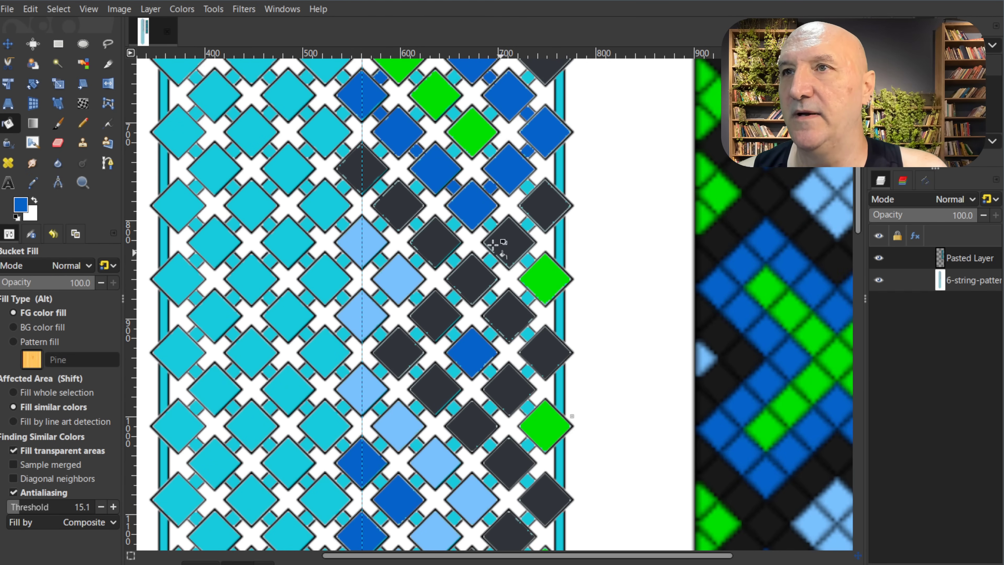
left_click(415, 262)
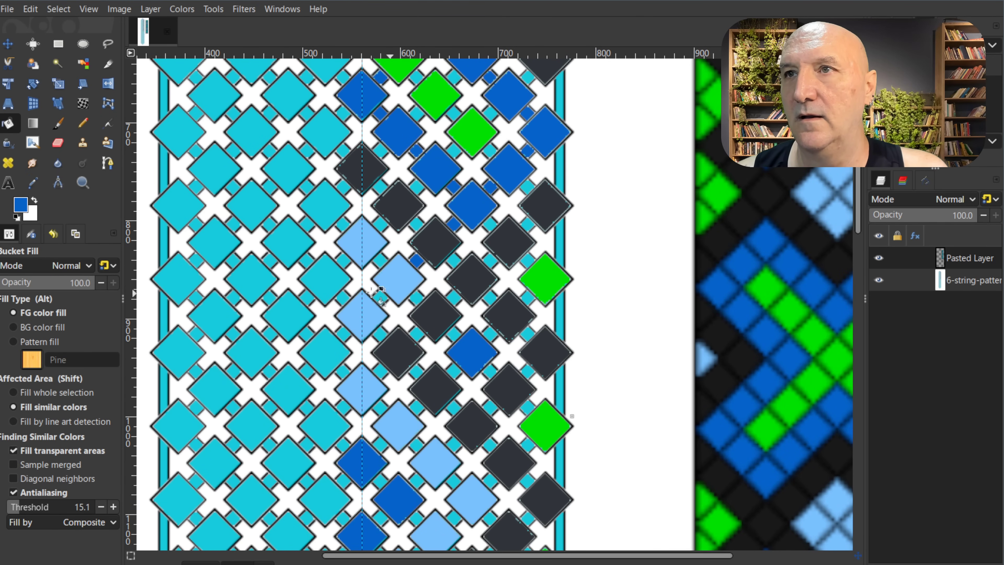
left_click(414, 297)
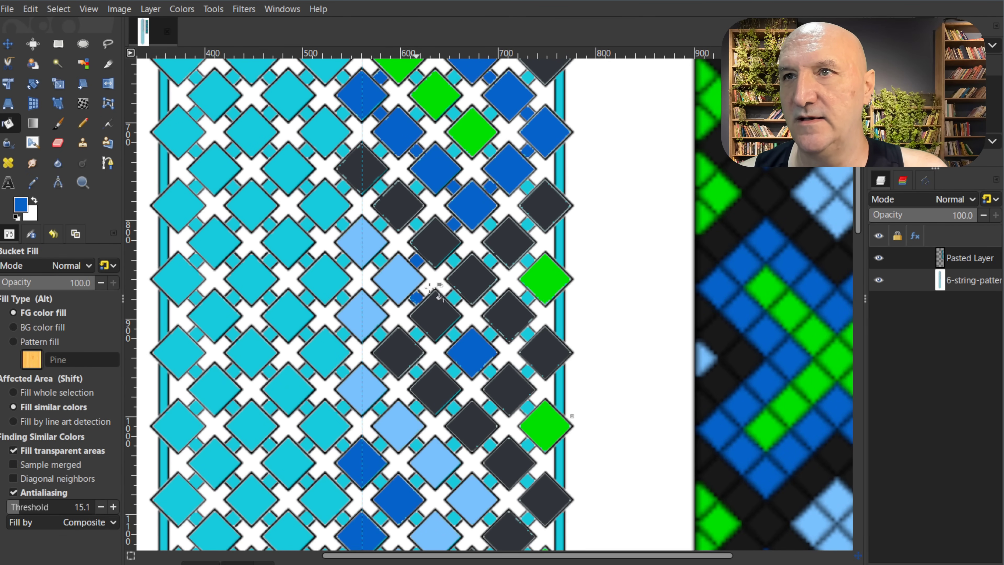
left_click(453, 334)
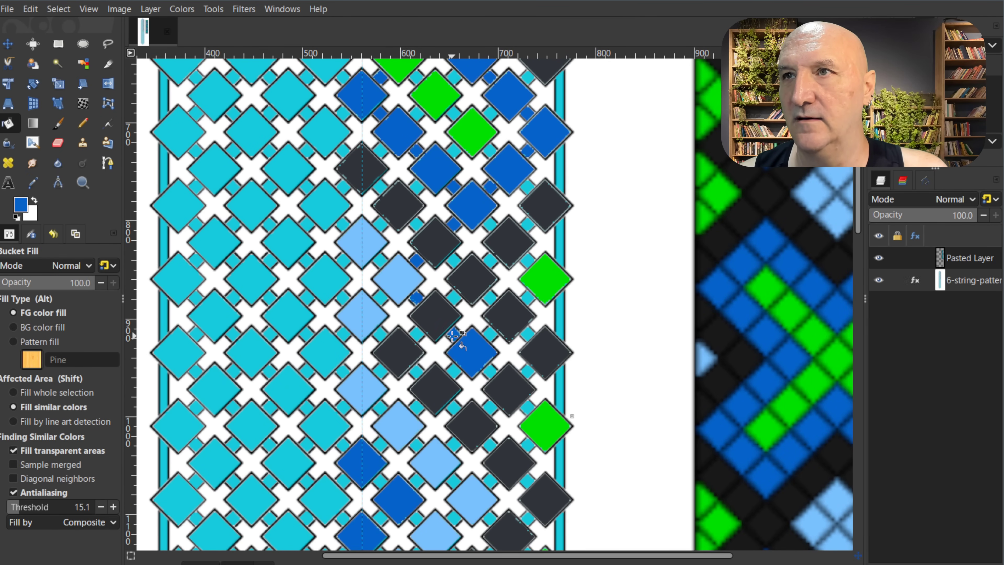
Fill blue string segments from the X motif's lower point past the green edge cell and ringed blue cell to the next green cell.
left_click(490, 224)
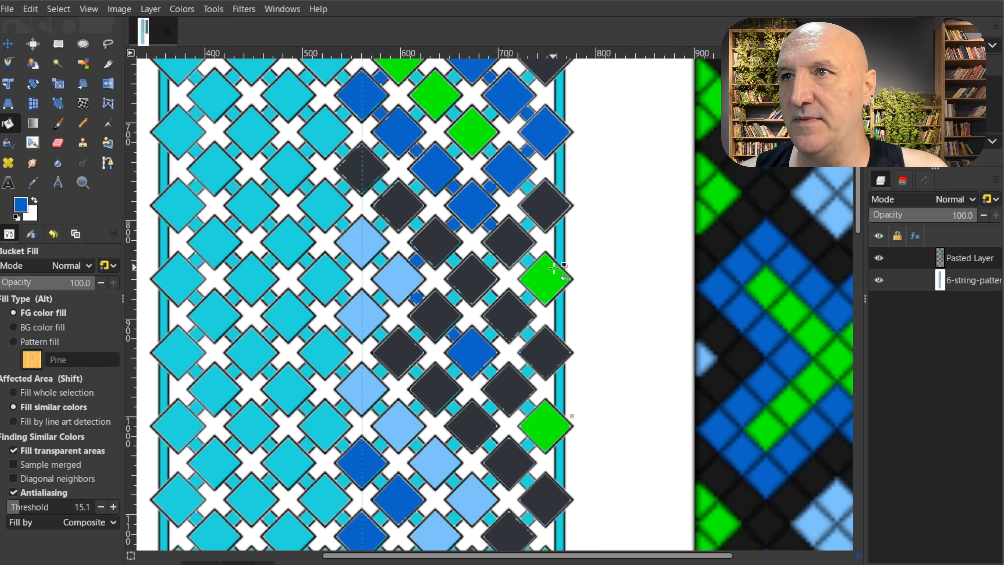
left_click(528, 260)
left_click(528, 297)
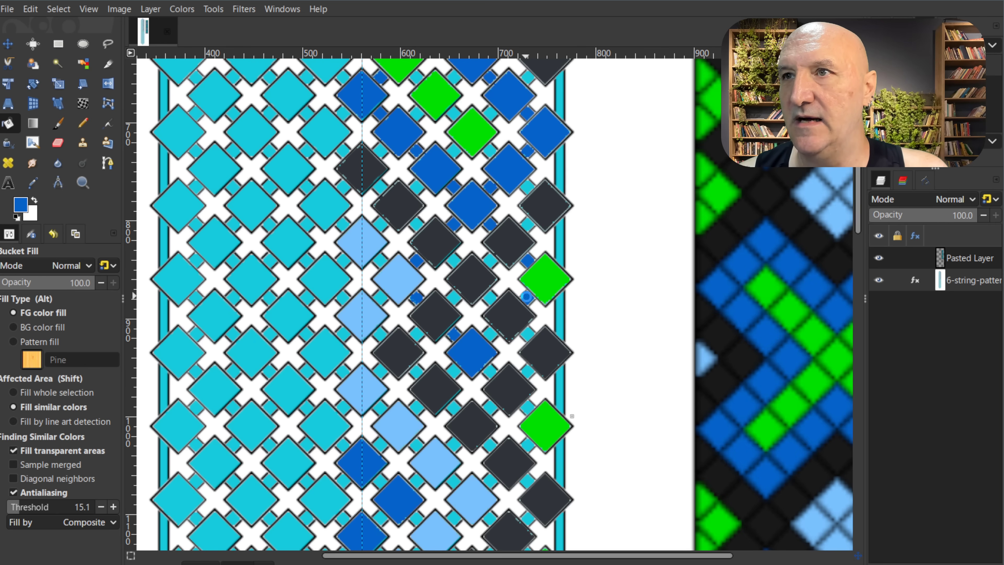
left_click(491, 334)
left_click(490, 370)
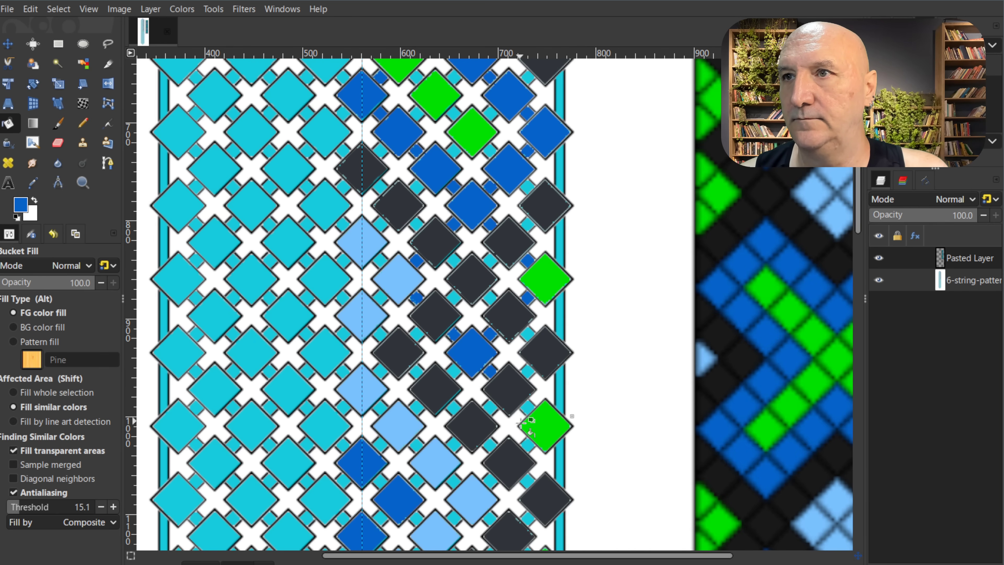
left_click(528, 407)
Fill blue string segments from the ringed blue cell down to the center line and around the blue half-diamond there.
scroll(484, 313, "down", 3)
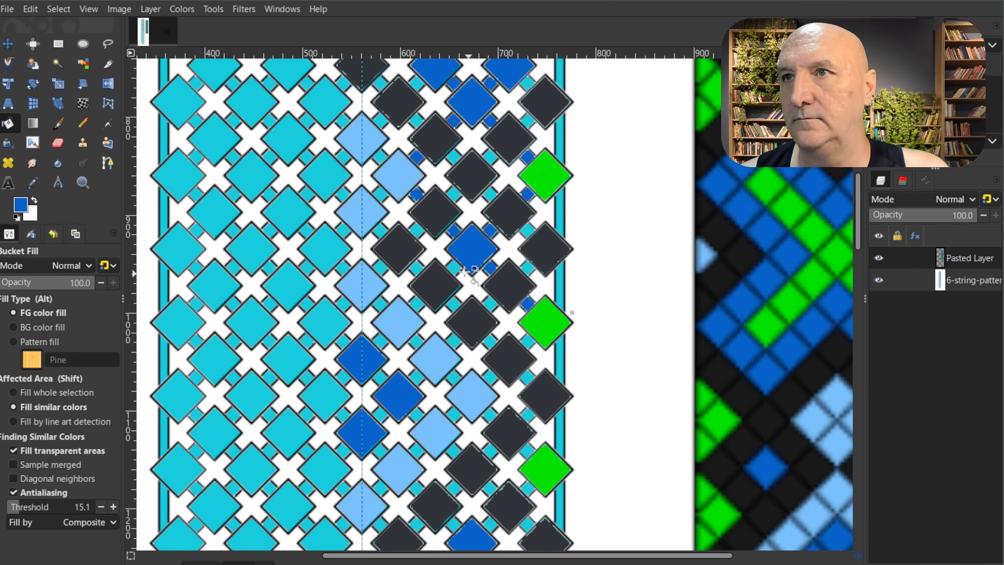
left_click(453, 269)
left_click(416, 304)
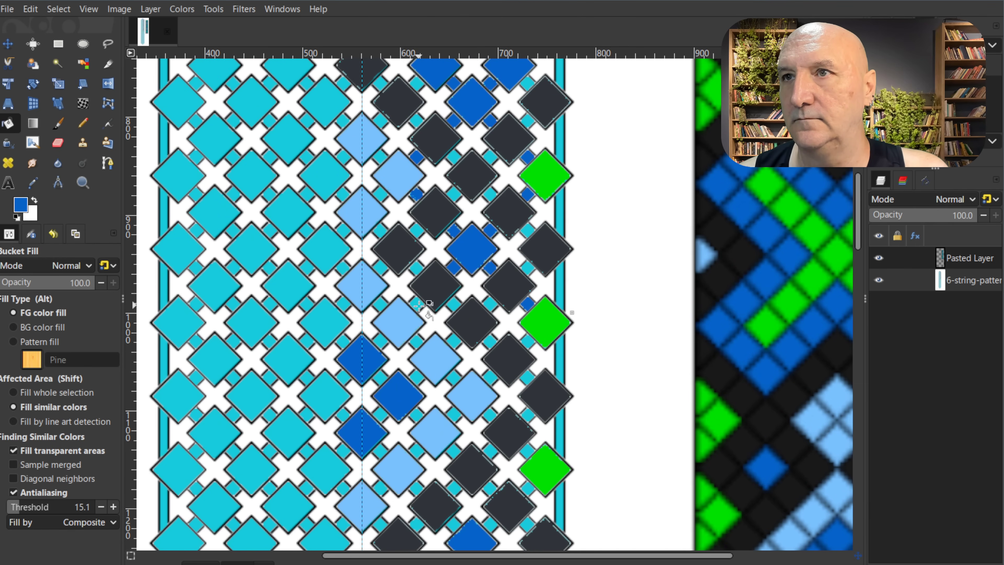
left_click(380, 338)
left_click(380, 378)
left_click(380, 414)
left_click(381, 452)
Fill string segments with blue around the outer tip of the central light blue diamond, between the green edge cells and the ringed blue cell below.
scroll(427, 396, "down", 3)
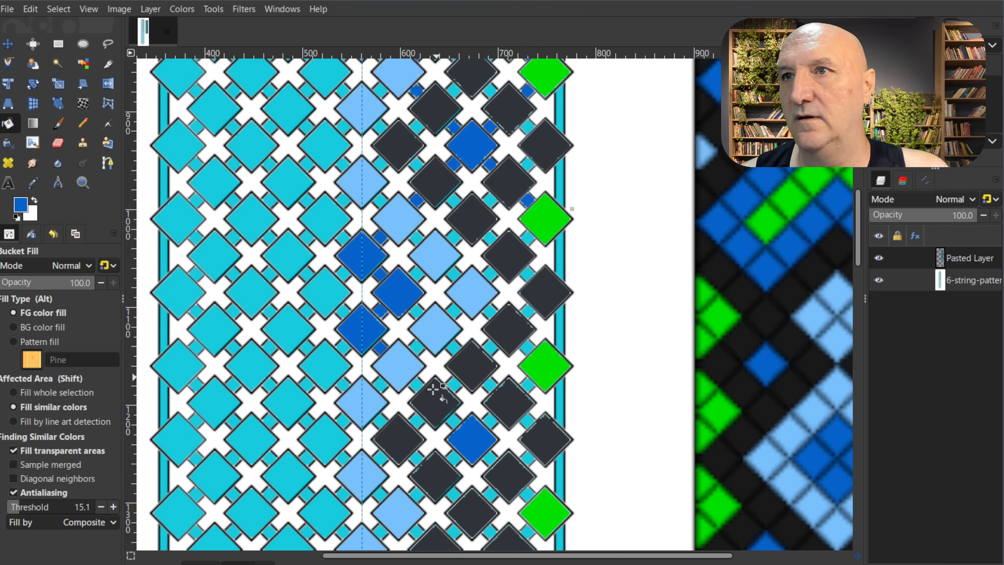
left_click(416, 383)
left_click(454, 421)
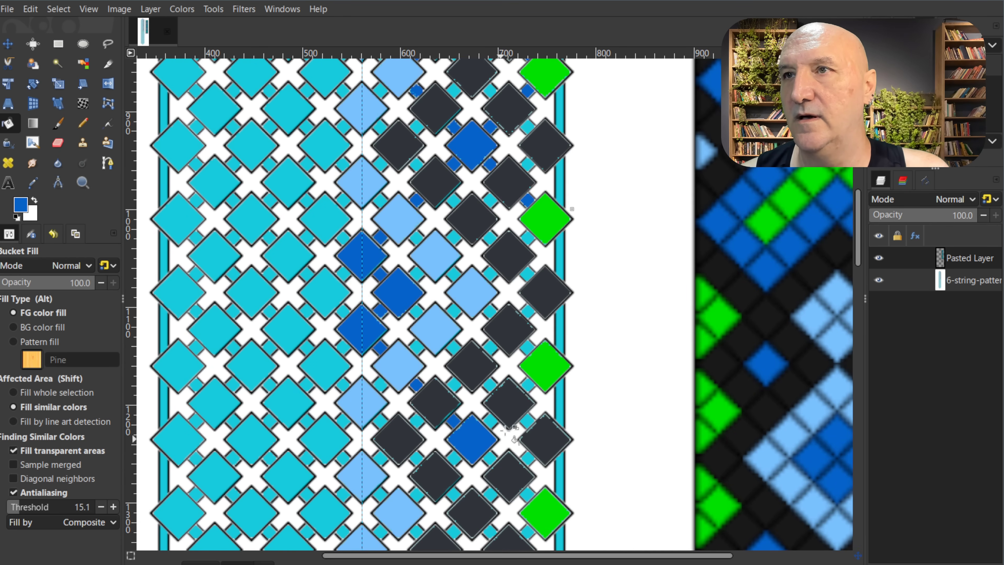
left_click(527, 239)
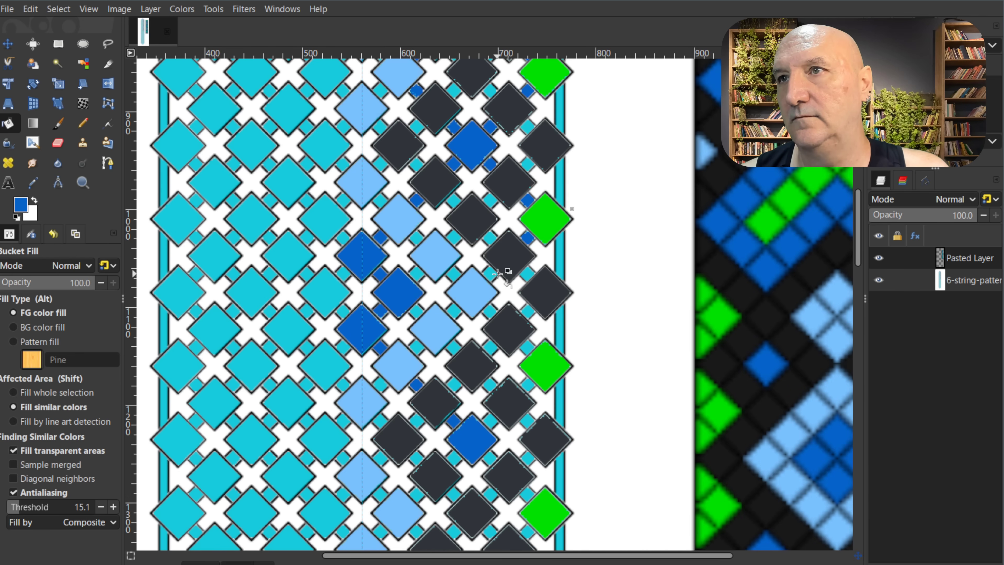
left_click(490, 273)
left_click(490, 311)
left_click(526, 348)
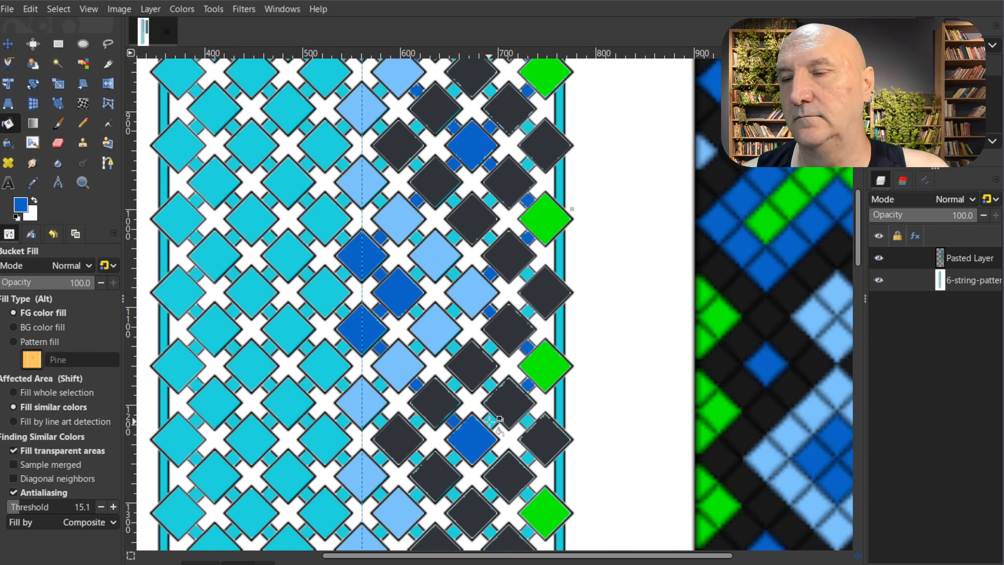
Fill blue string segments from the lower ringed blue cell, around the light blue and green cells beneath it, to the lower X motif's top cell.
scroll(545, 268, "down", 5)
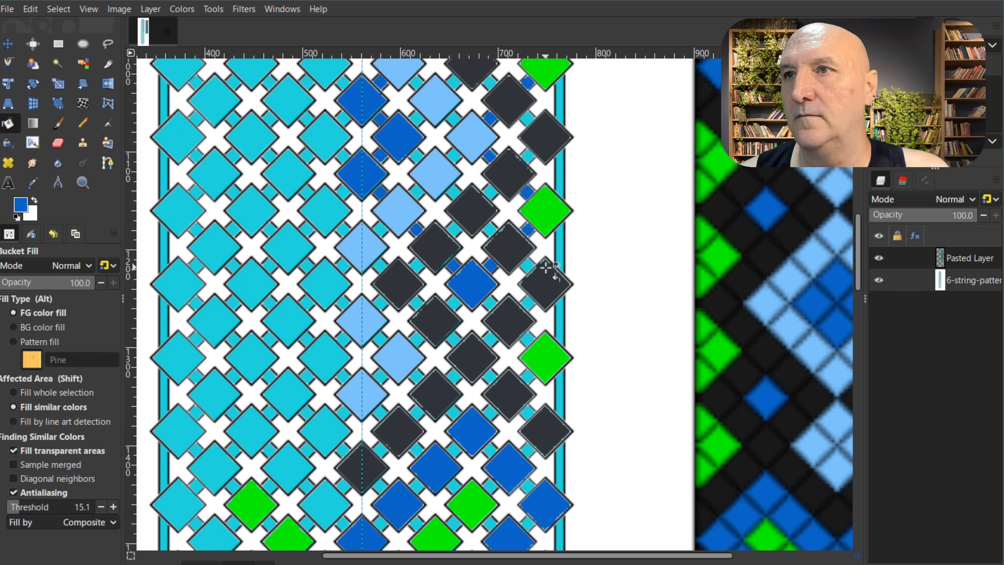
left_click(453, 303)
left_click(415, 341)
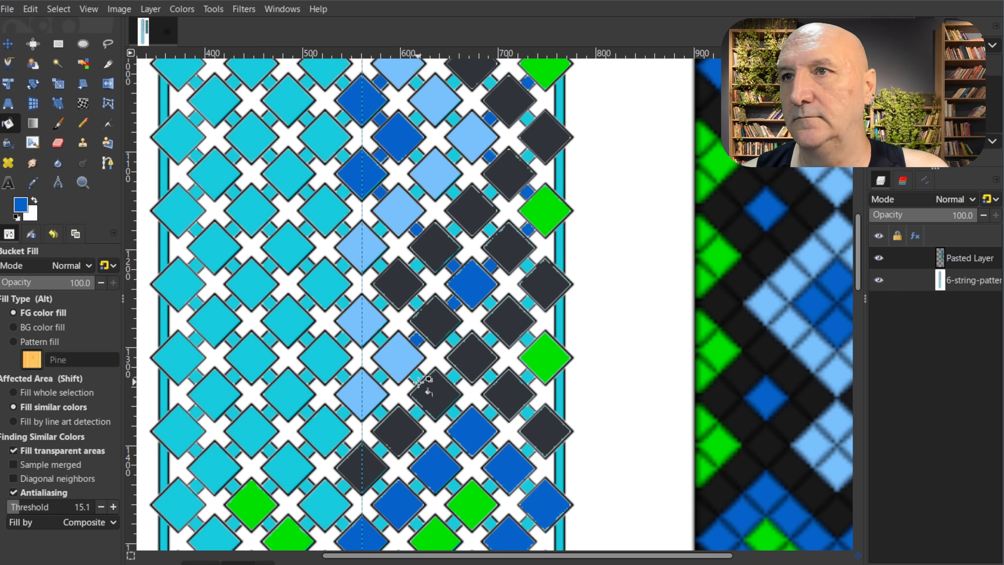
left_click(415, 376)
left_click(453, 412)
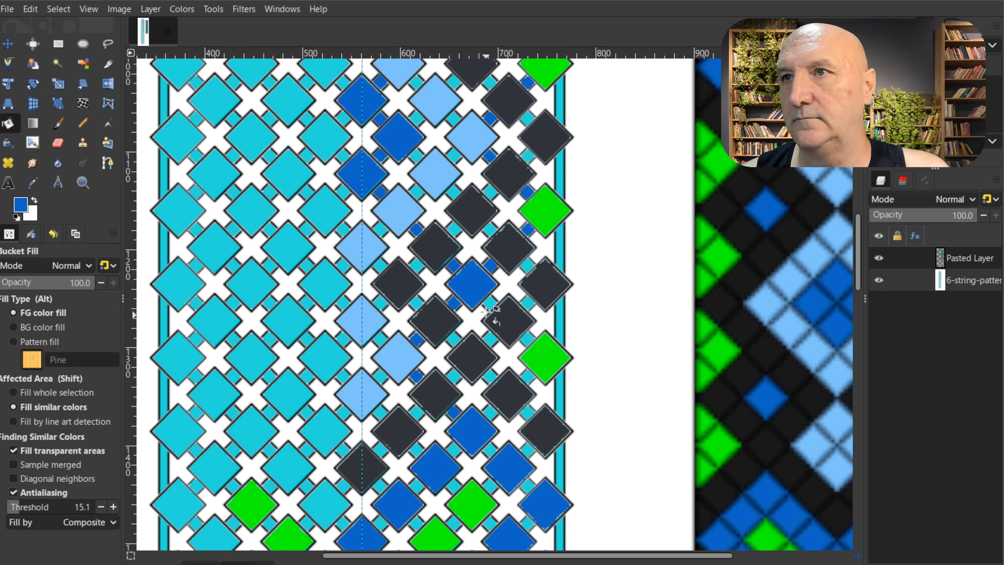
left_click(488, 302)
left_click(527, 339)
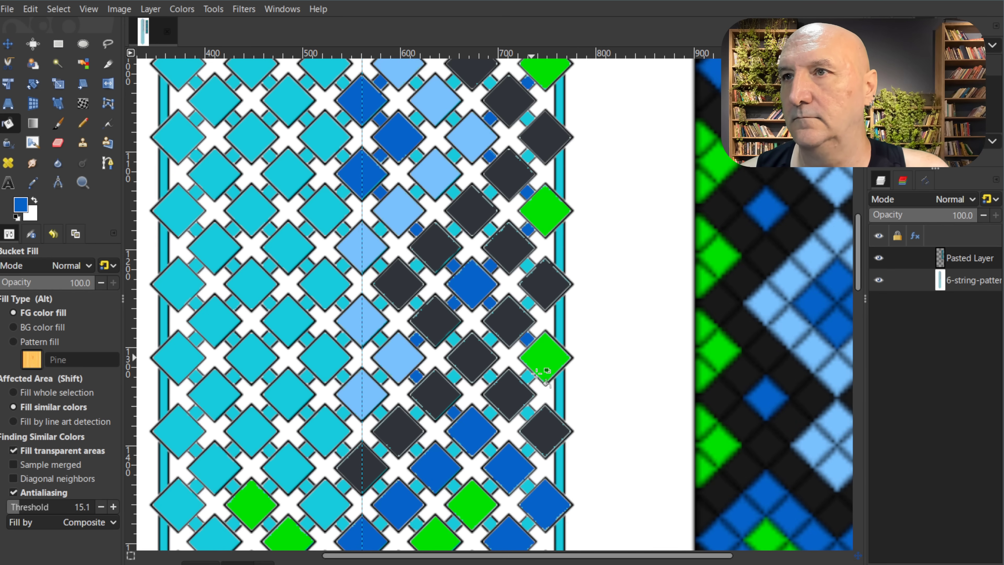
left_click(528, 375)
left_click(490, 412)
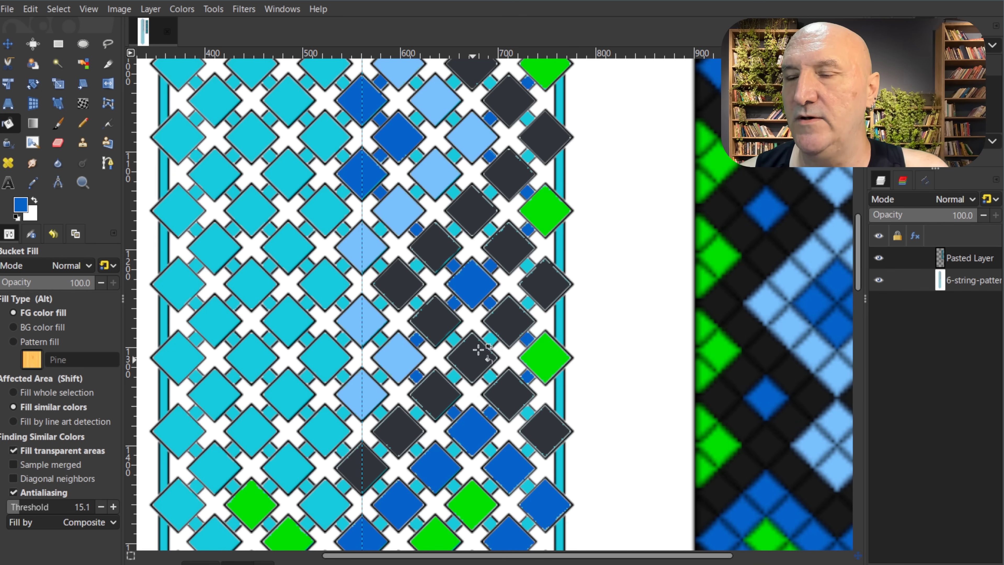
Fill the string segments along the blue cells of the lower X motif's upper arm with blue, down to the horizontal guide.
scroll(482, 350, "down", 5)
left_click(453, 295)
left_click(417, 331)
left_click(380, 368)
left_click(380, 404)
left_click(416, 441)
left_click(490, 294)
left_click(528, 329)
left_click(490, 404)
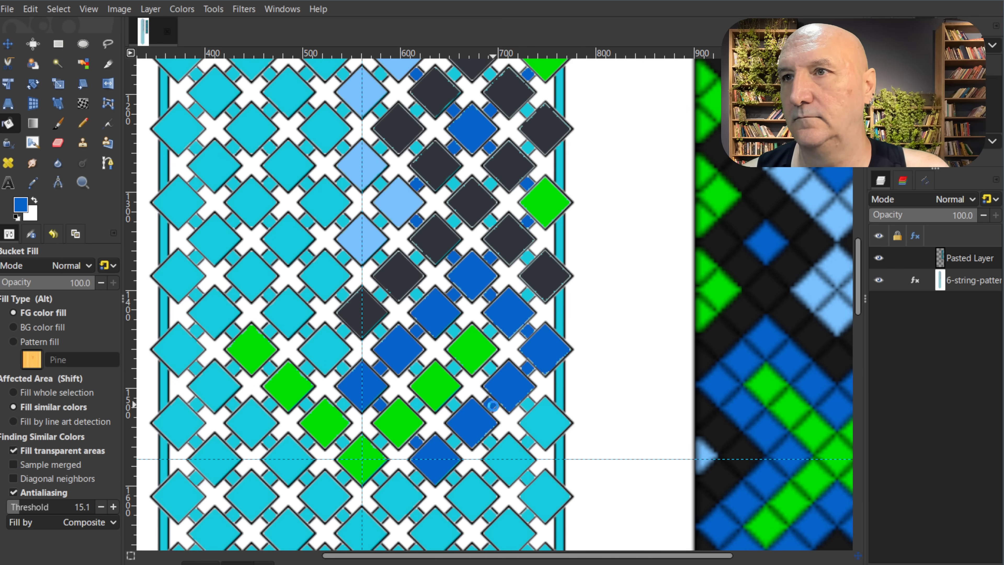
left_click(453, 441)
Fill the two unfilled cells outside the lower X motif's blue arm, at the right edge and on the horizontal guide, with dark gray.
scroll(522, 279, "down", 2)
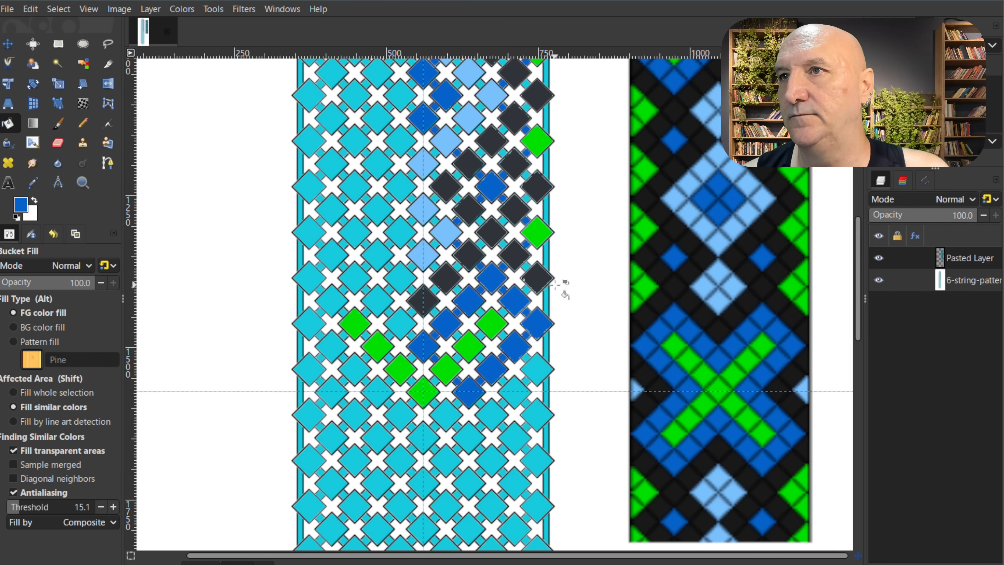
left_click(539, 372)
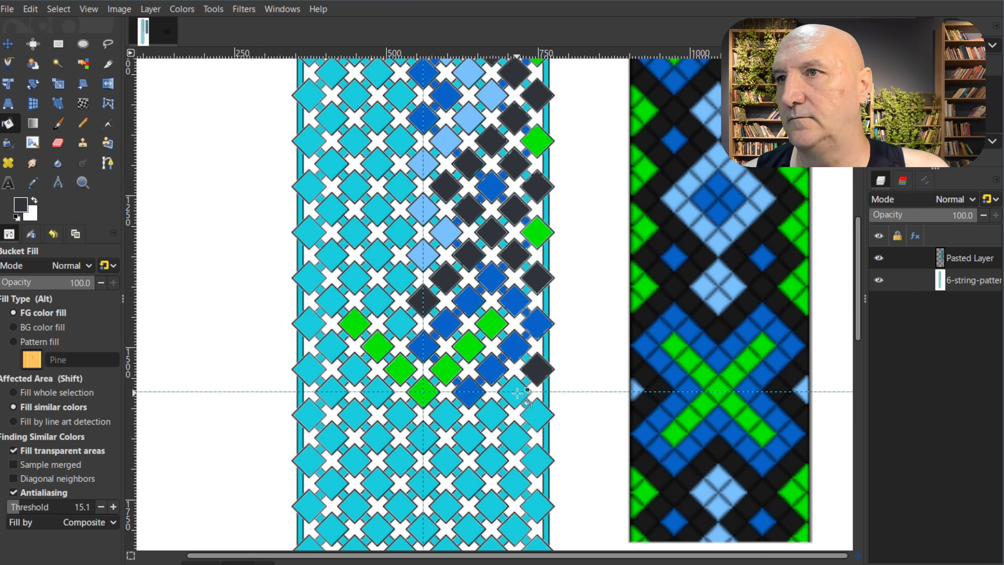
left_click(516, 391)
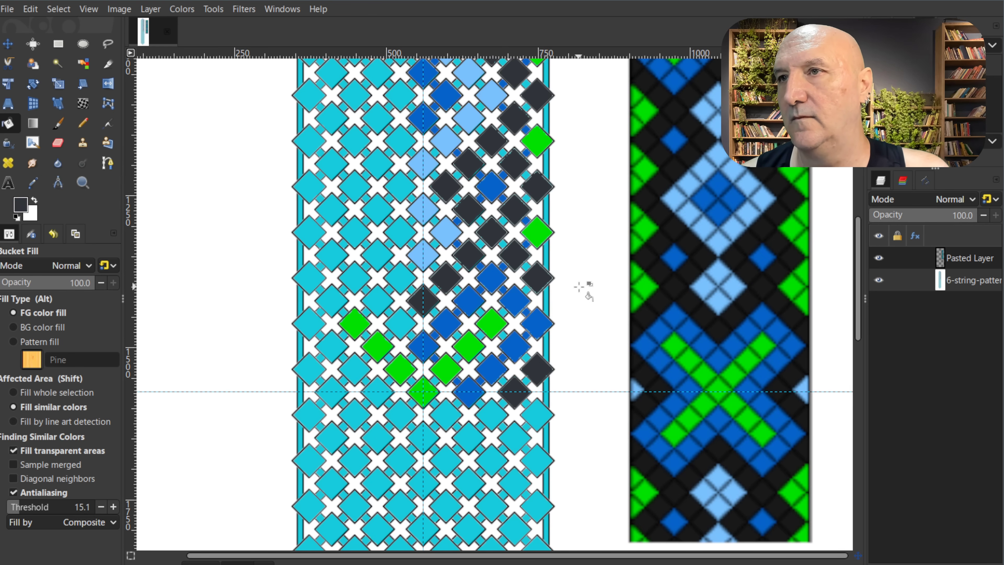
Sample light blue and fill its string segments from the pattern's top through the upper X motif, including the right edge string beside it.
scroll(545, 300, "up", 15)
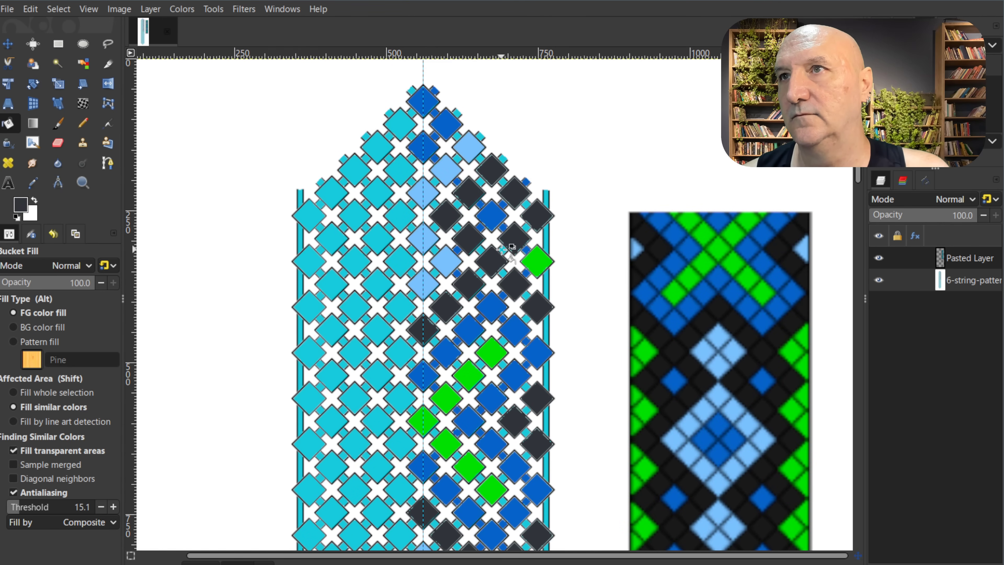
scroll(488, 164, "up", 2, "ctrl")
left_click(459, 136, "ctrl")
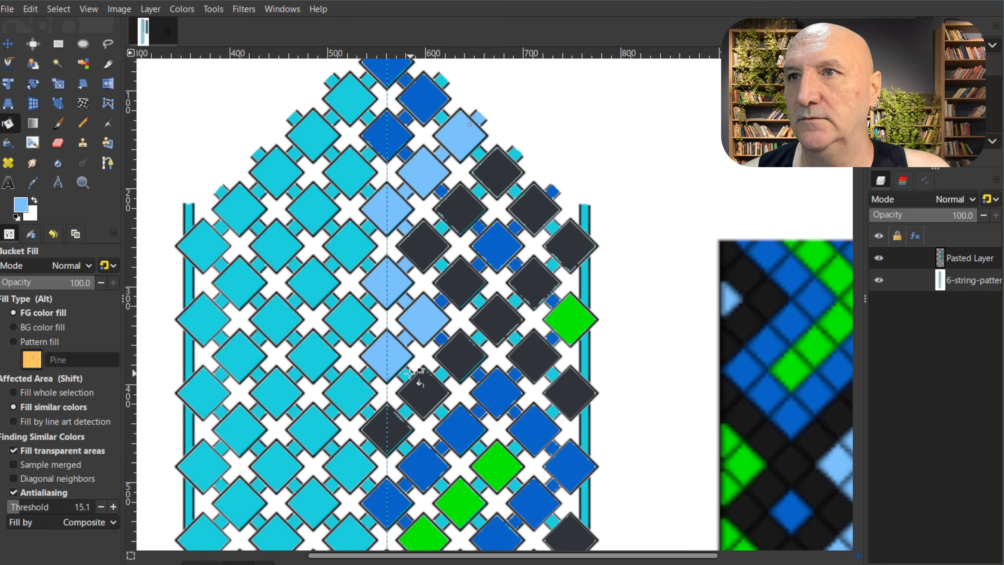
scroll(448, 316, "down", 5)
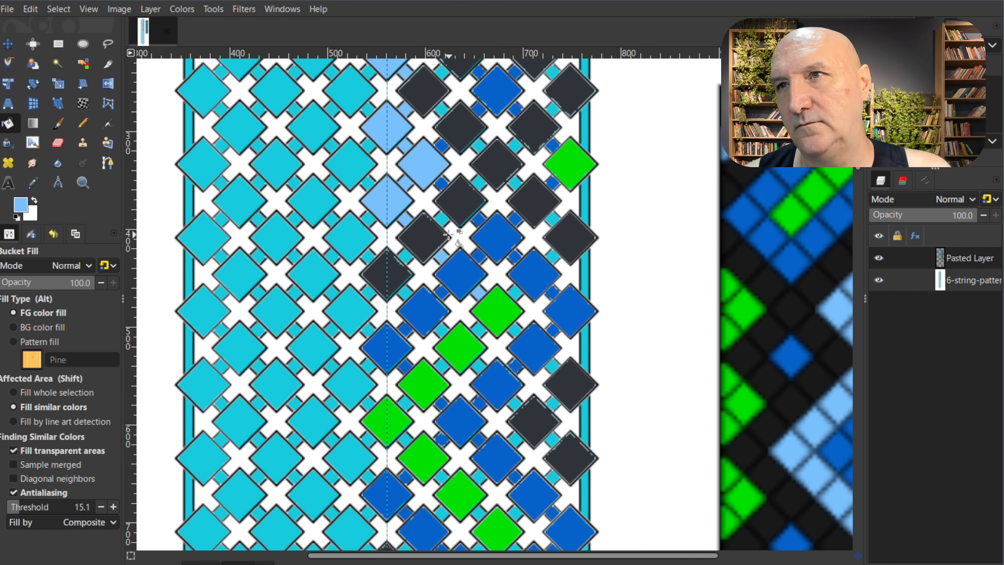
scroll(448, 234, "down", 2)
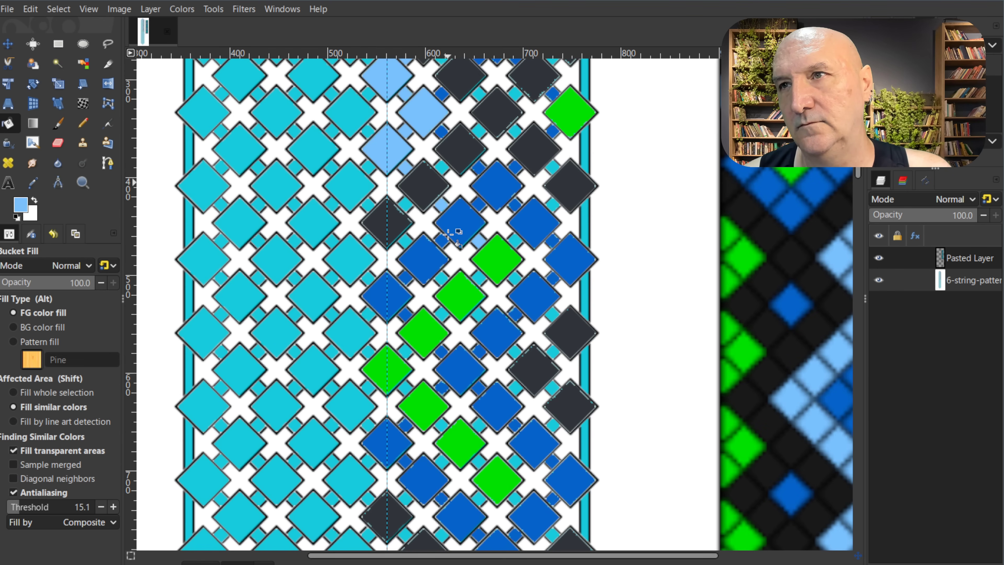
scroll(448, 234, "down", 4)
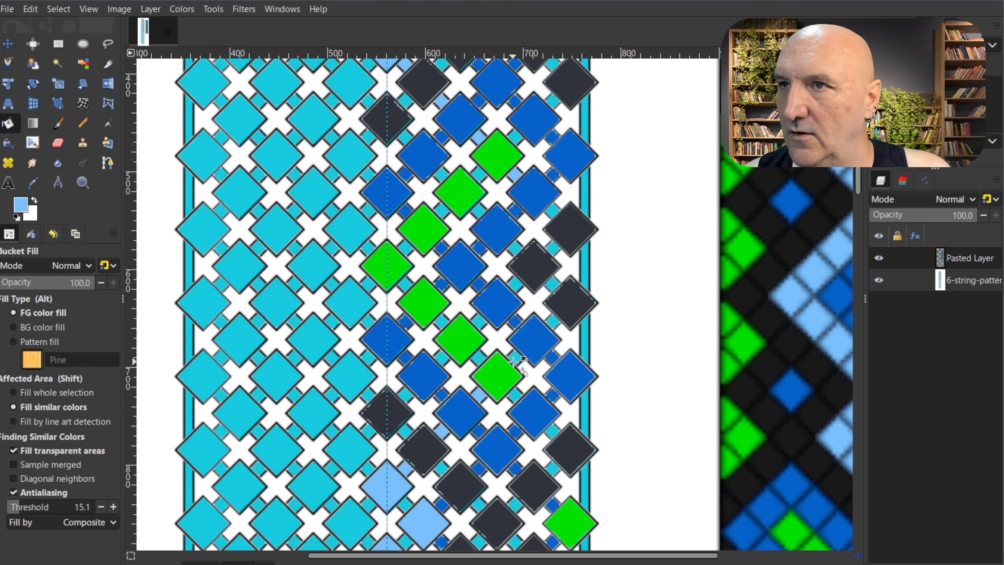
left_click(584, 272)
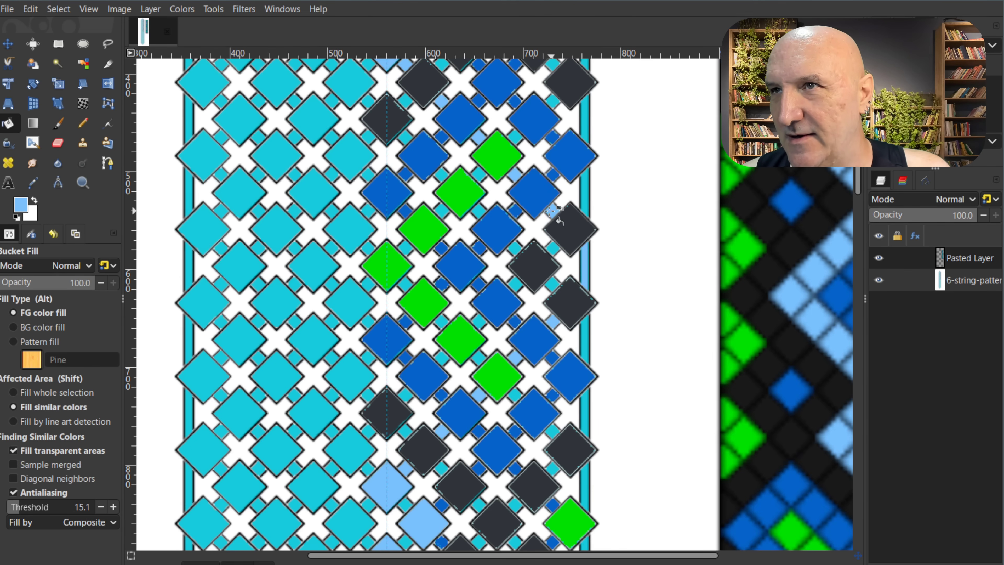
Fill light blue string segments beside the center-line light blue cells, from below the upper X motif down to the lower one.
scroll(458, 372, "down", 5)
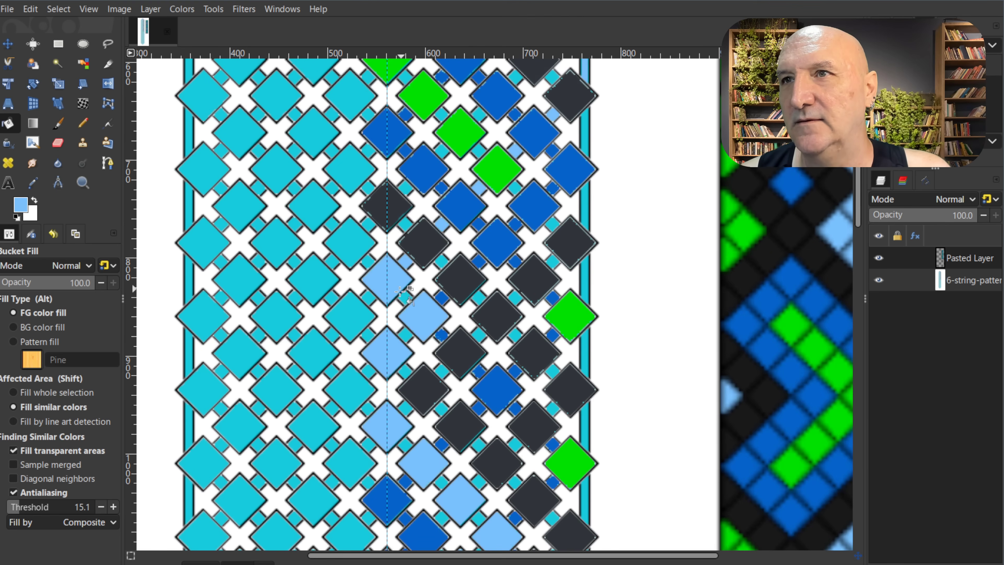
left_click(404, 299)
left_click(408, 336)
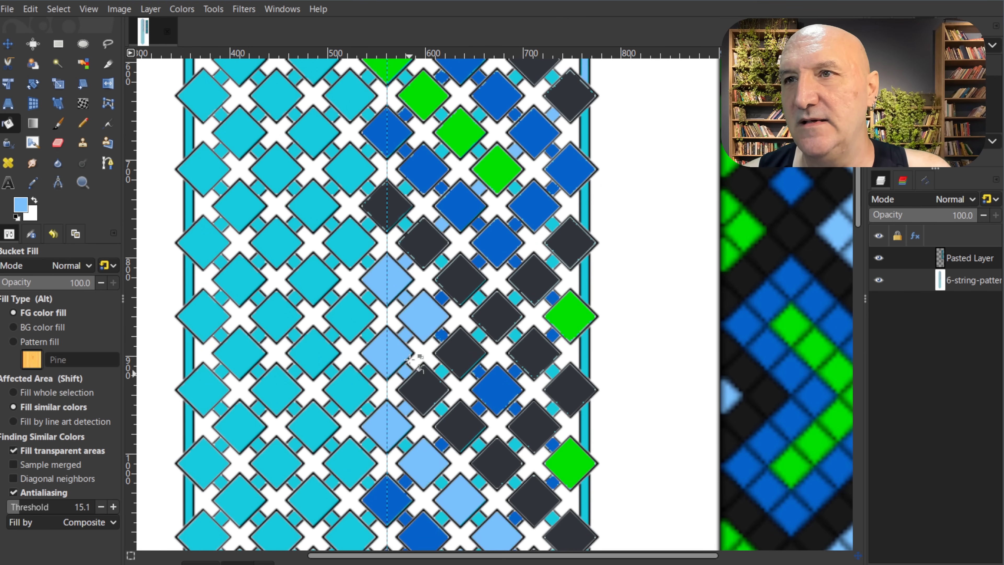
scroll(409, 359, "down", 4)
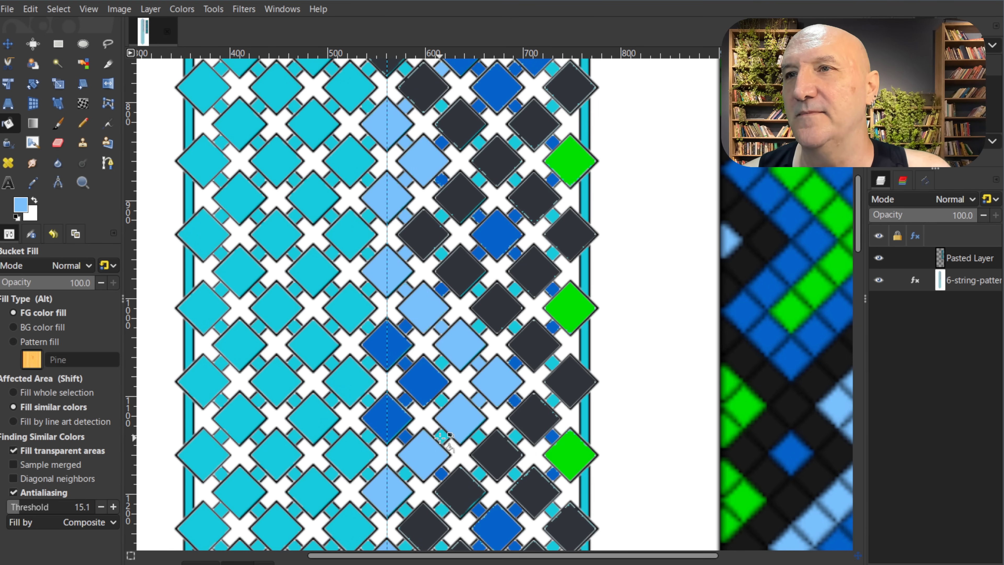
scroll(406, 474, "down", 5)
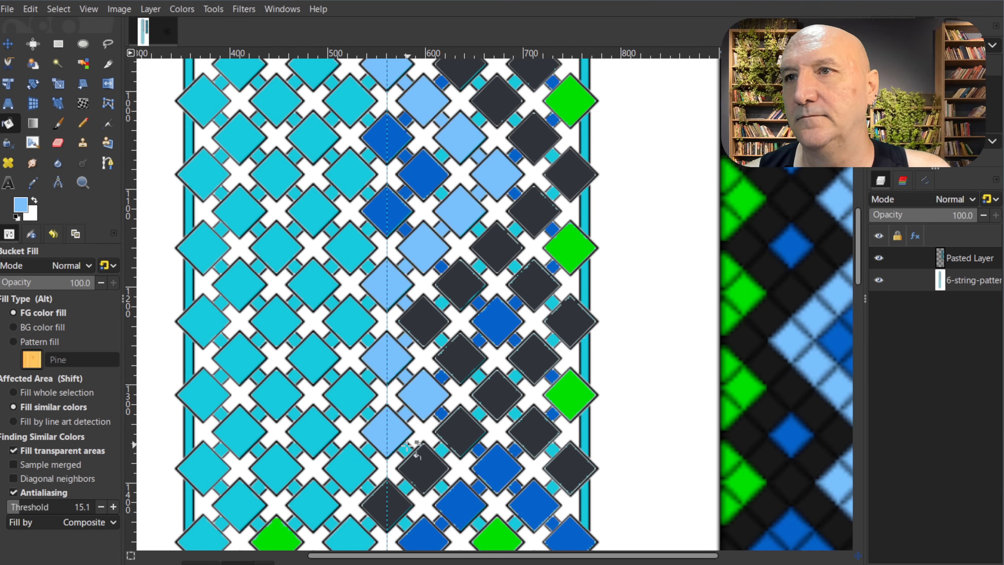
scroll(420, 339, "down", 5)
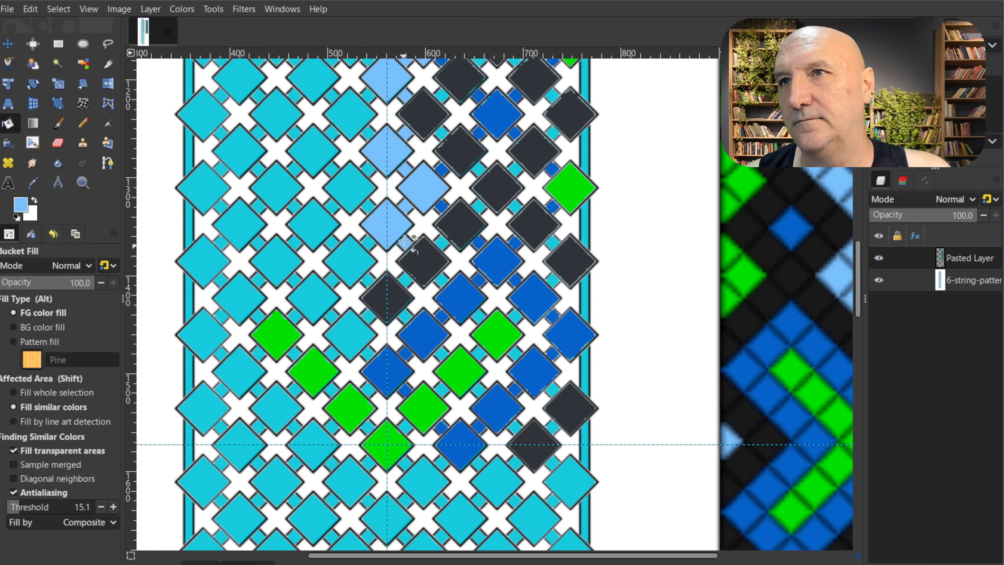
Fill light blue string segments diagonally across the lower X motif's upper arm and on the right edge string at the horizontal guide.
left_click(442, 280)
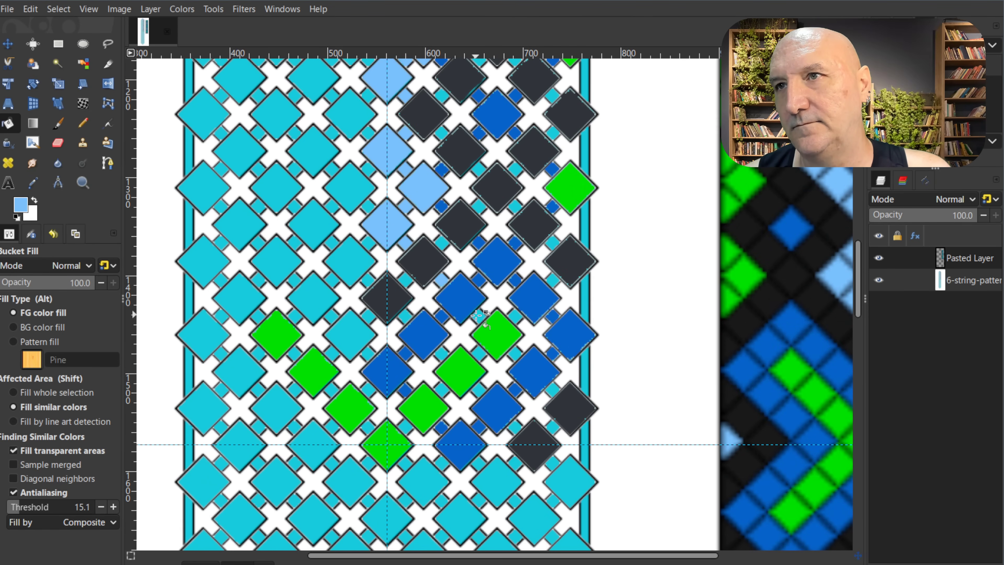
left_click(513, 353)
left_click(552, 390)
left_click(585, 435)
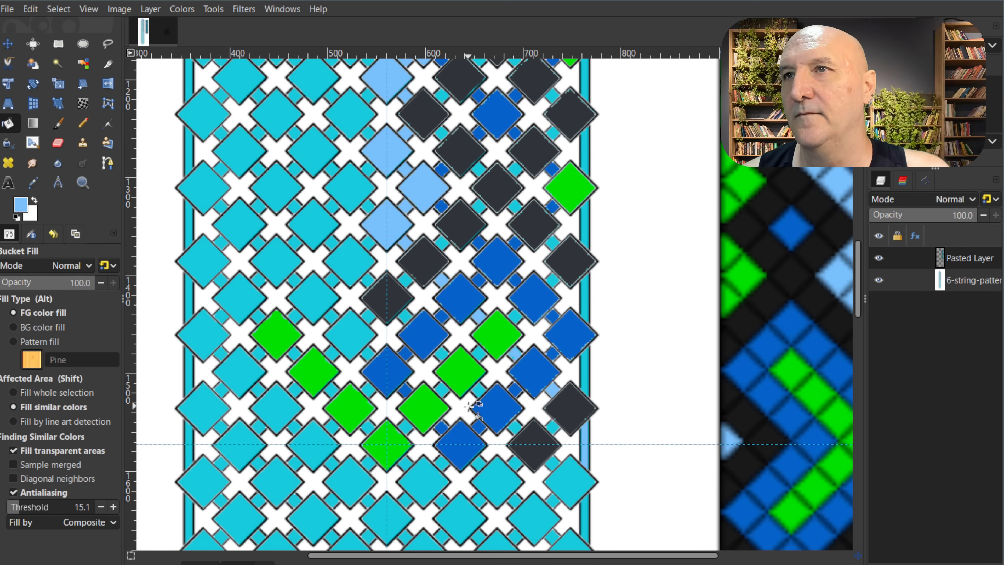
Sample green and fill the right edge string segments above and below the first green edge cell with it.
scroll(557, 358, "up", 15)
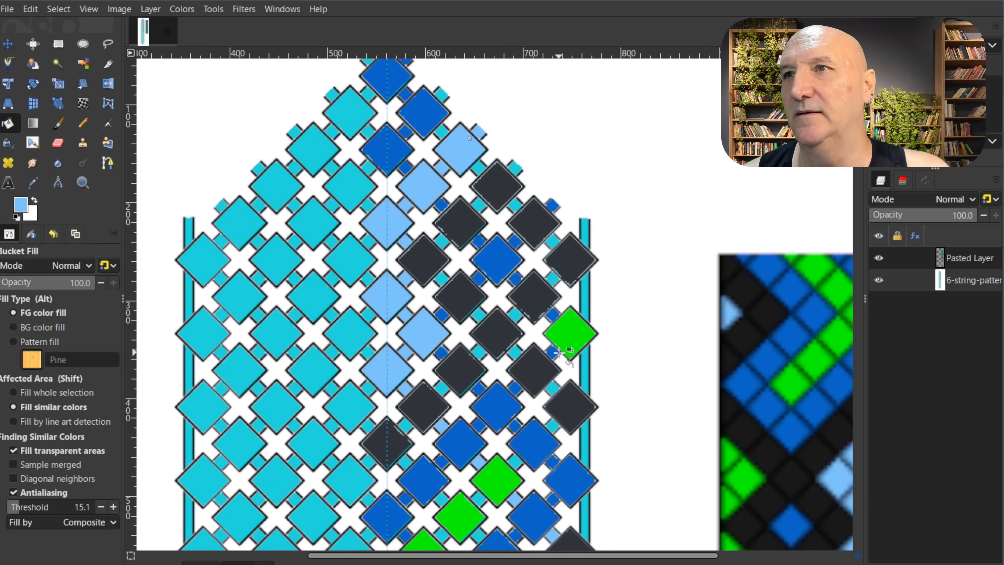
left_click(568, 333, "ctrl")
left_click(583, 291)
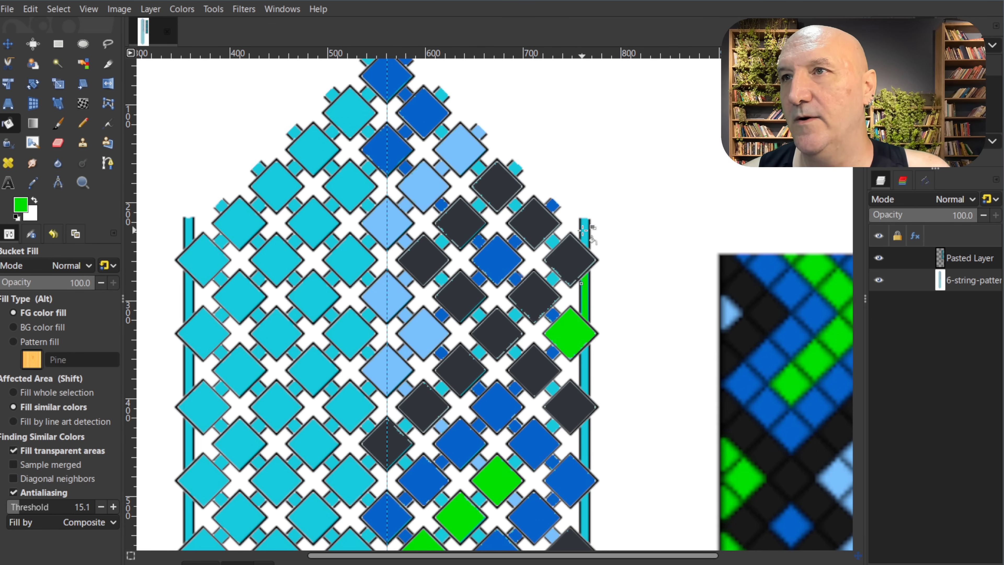
scroll(585, 226, "down", 3)
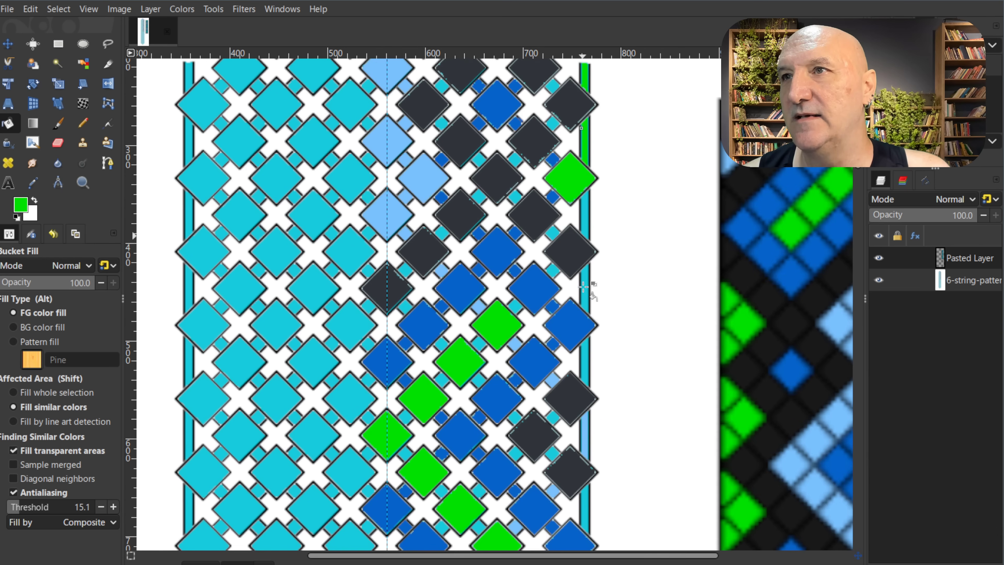
left_click(583, 214)
Fill green string segments along the upper X motif's upper green arm, down to the green cell on the center line.
left_click(515, 305)
left_click(476, 343)
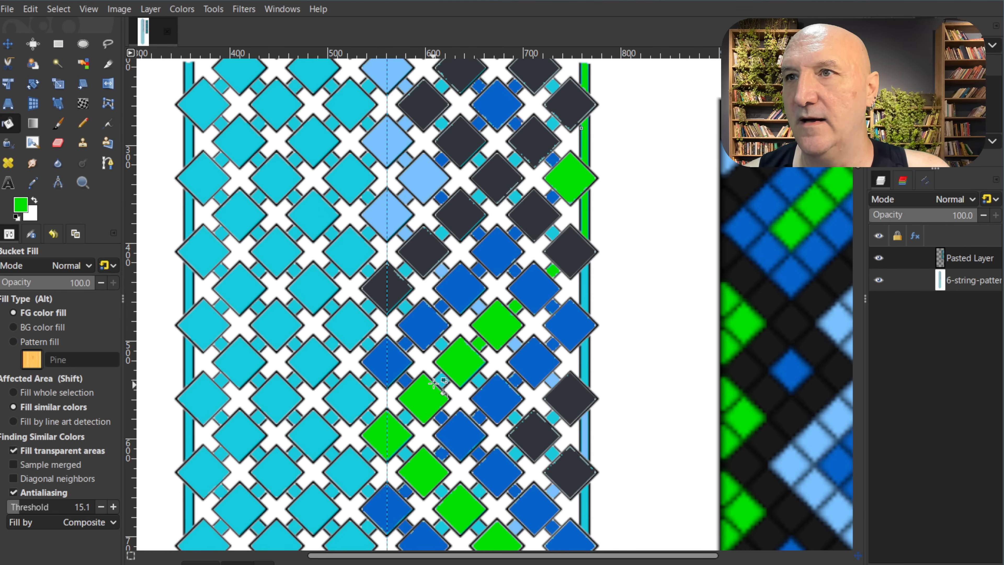
left_click(438, 380)
left_click(405, 417)
Fill green string segments along the upper X motif's lower green arm, from the center-line green cell toward the right edge.
scroll(406, 417, "down", 5)
left_click(405, 246)
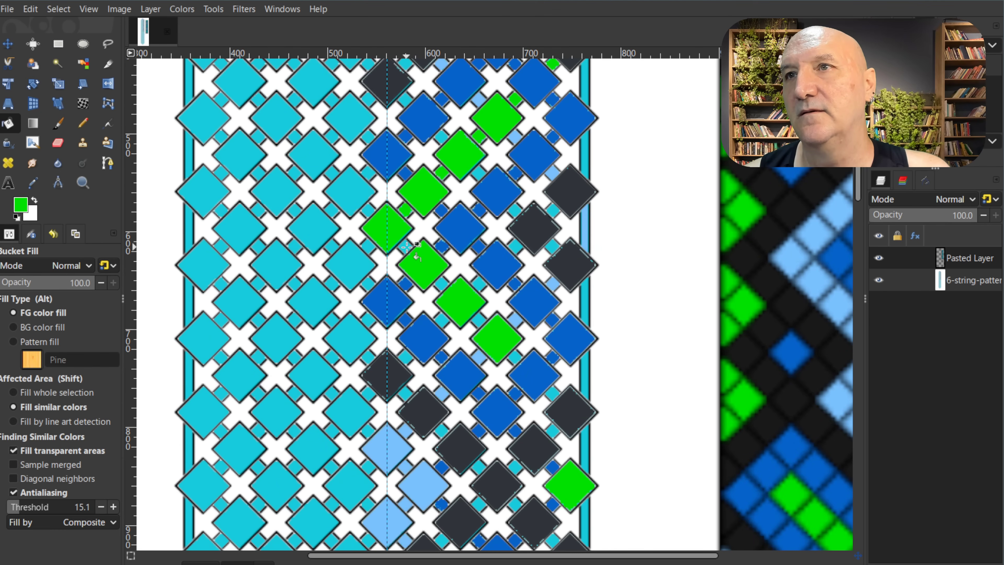
left_click(478, 320)
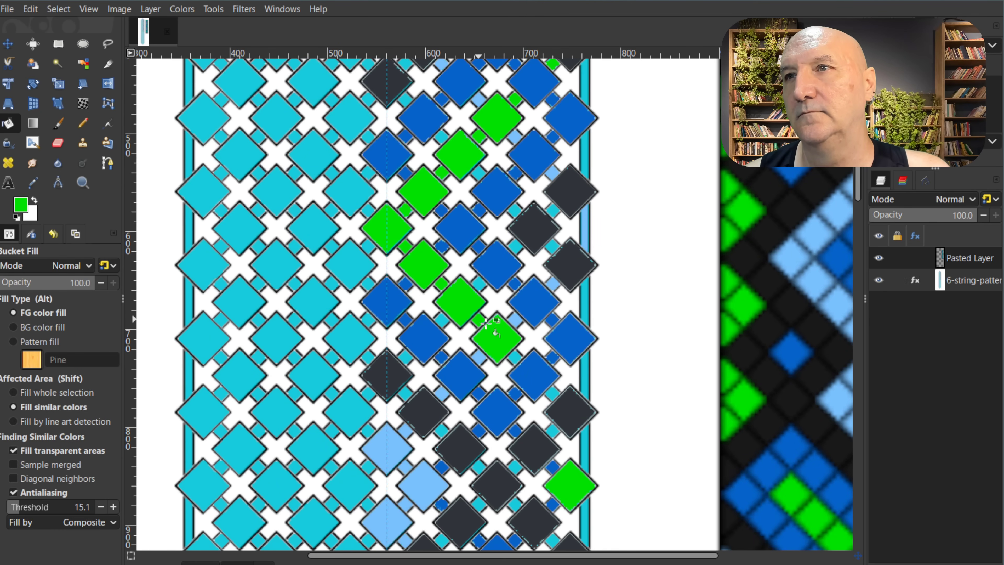
left_click(515, 358)
left_click(552, 394)
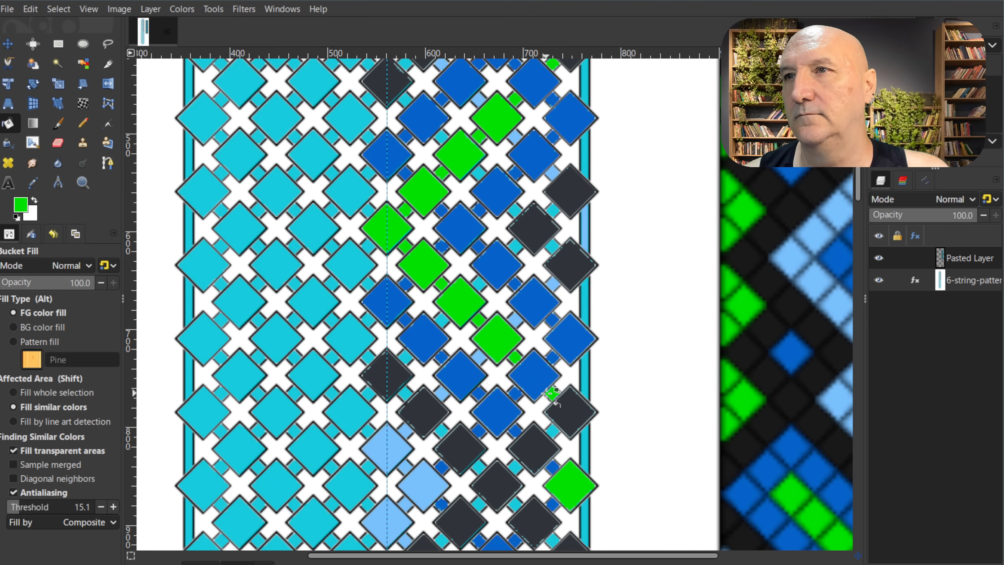
Fill the right edge string segments green beside the green edge cells, from below the upper X motif down to the lower X motif.
scroll(581, 415, "down", 5)
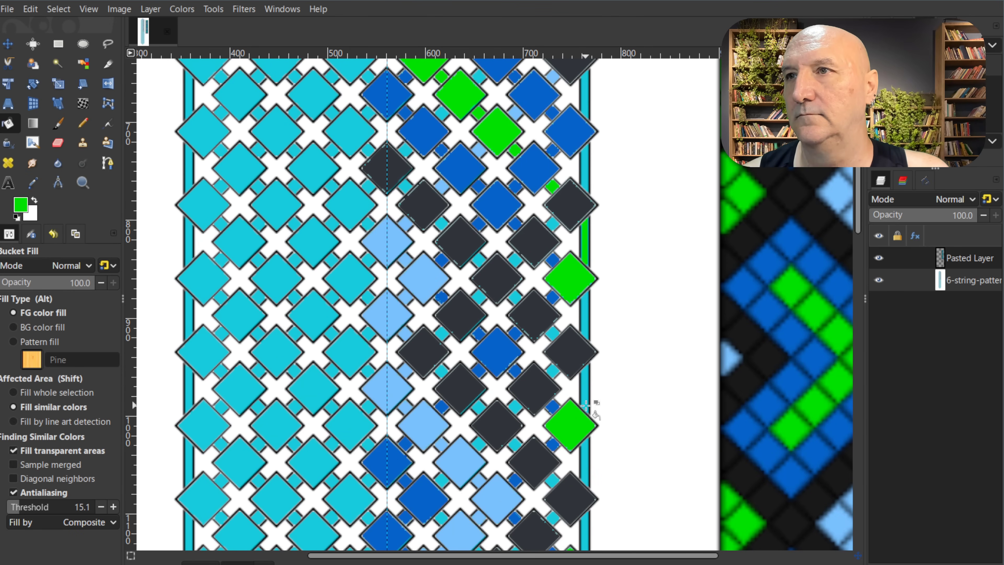
left_click(585, 312)
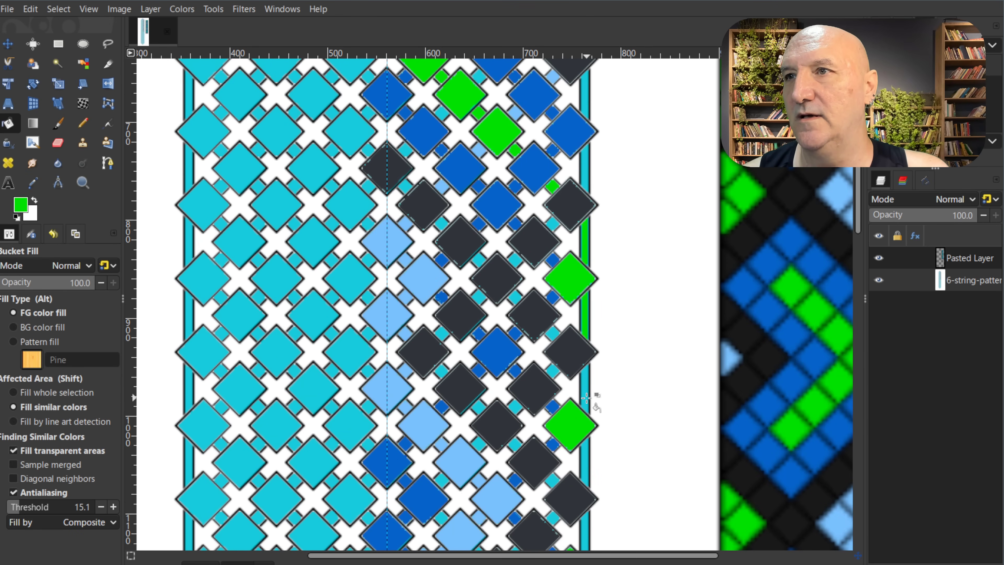
left_click(584, 460)
scroll(585, 387, "down", 5)
left_click(585, 329)
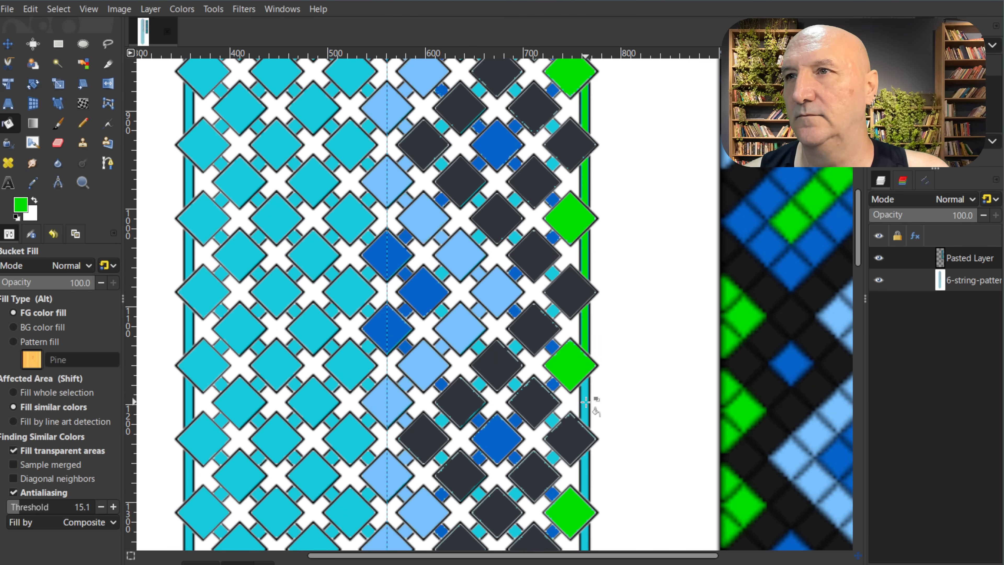
left_click(584, 403)
scroll(584, 395, "down", 4)
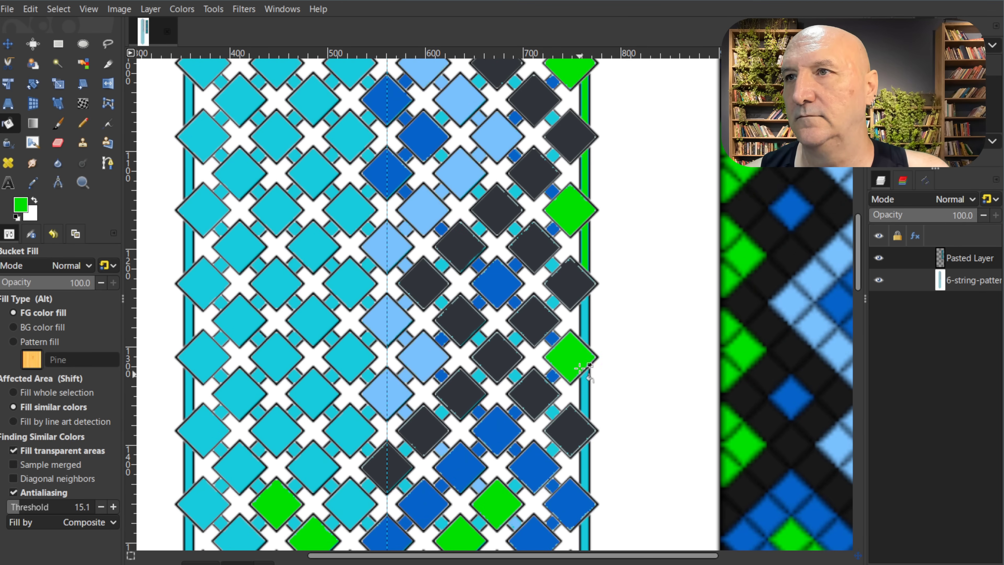
left_click(585, 314)
left_click(585, 316)
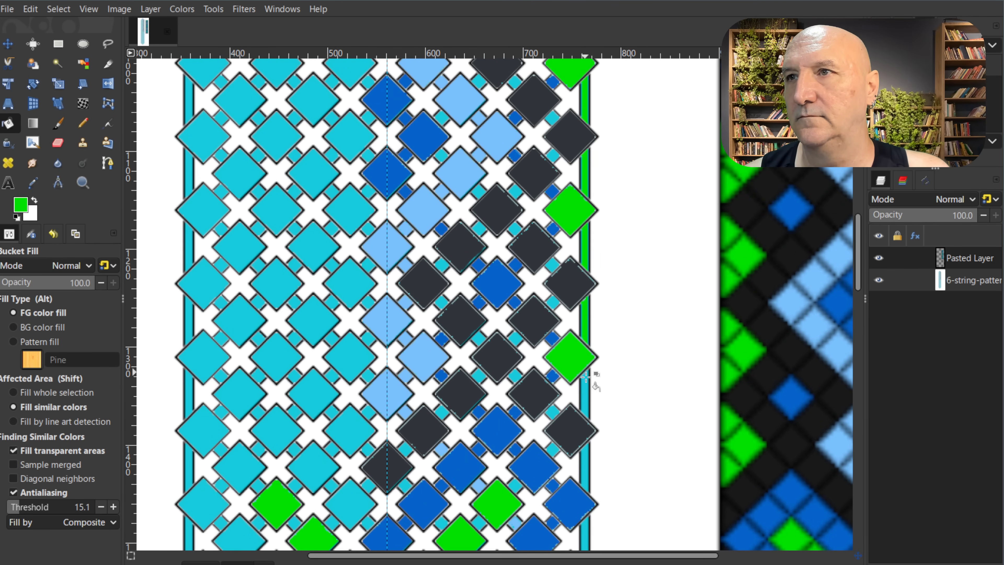
left_click(585, 395)
Fill green string segments along the lower X motif's upper green arm, from the right edge down toward the center line.
left_click(552, 450)
left_click(513, 484)
scroll(490, 395, "down", 5)
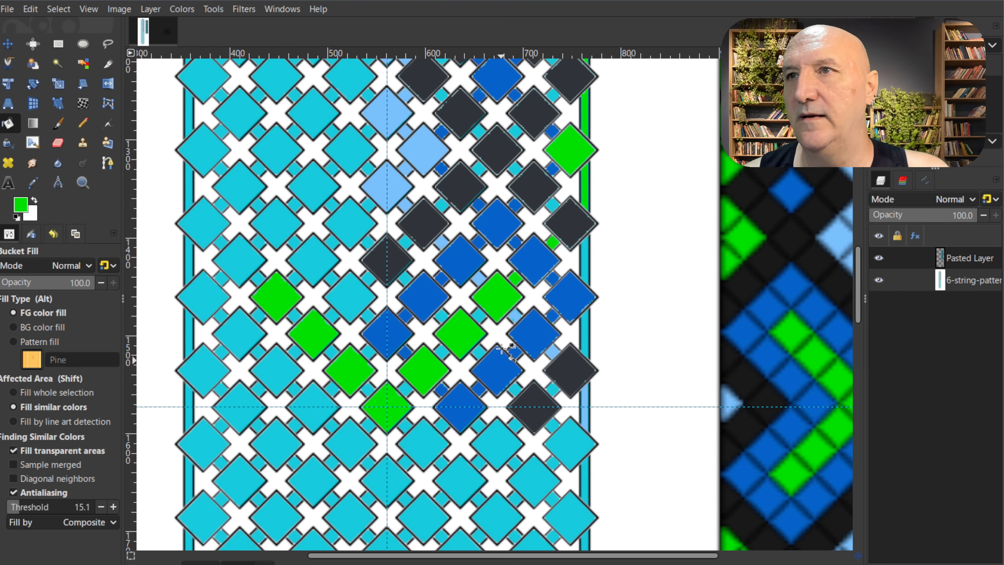
left_click(478, 316)
left_click(443, 350)
Sample the dark gray and fill string segments with it around the dark cells at the top of the pattern's right half.
scroll(445, 329, "down", 1)
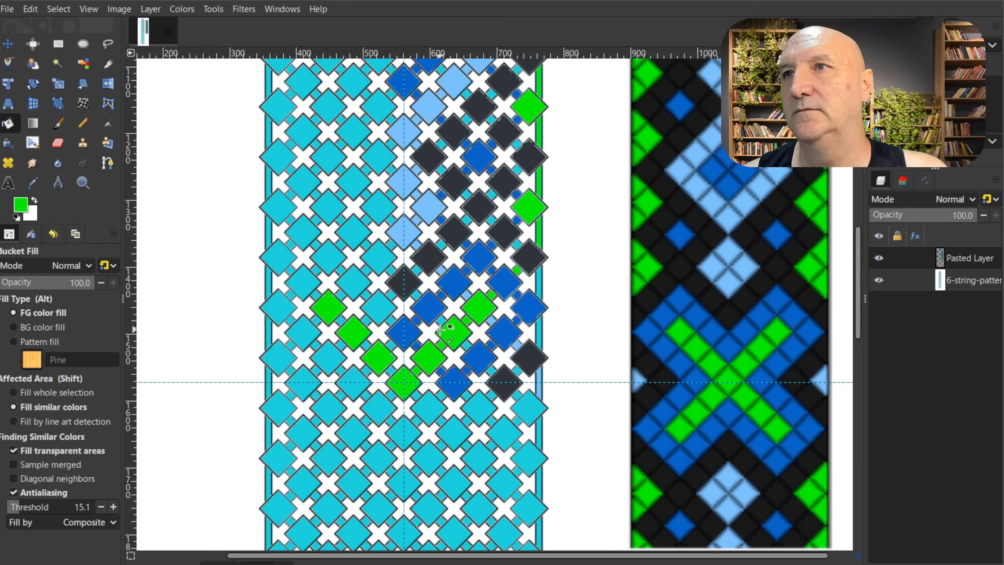
scroll(479, 335, "up", 4)
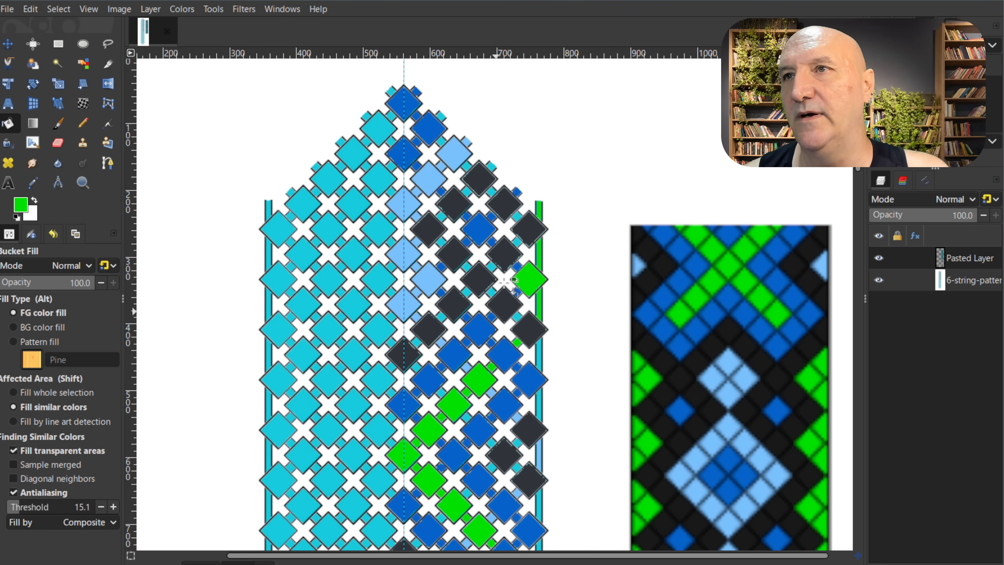
scroll(500, 248, "up", 2)
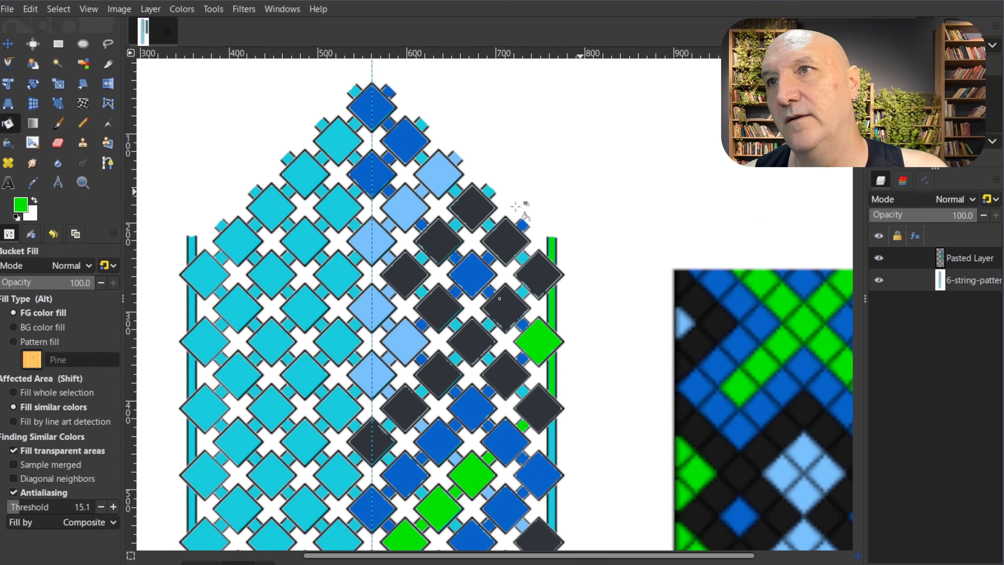
left_click(456, 191)
left_click(421, 158)
left_click(421, 125)
left_click(487, 191)
left_click(456, 225)
left_click(422, 292)
left_click(522, 257)
left_click(522, 292)
left_click(489, 325)
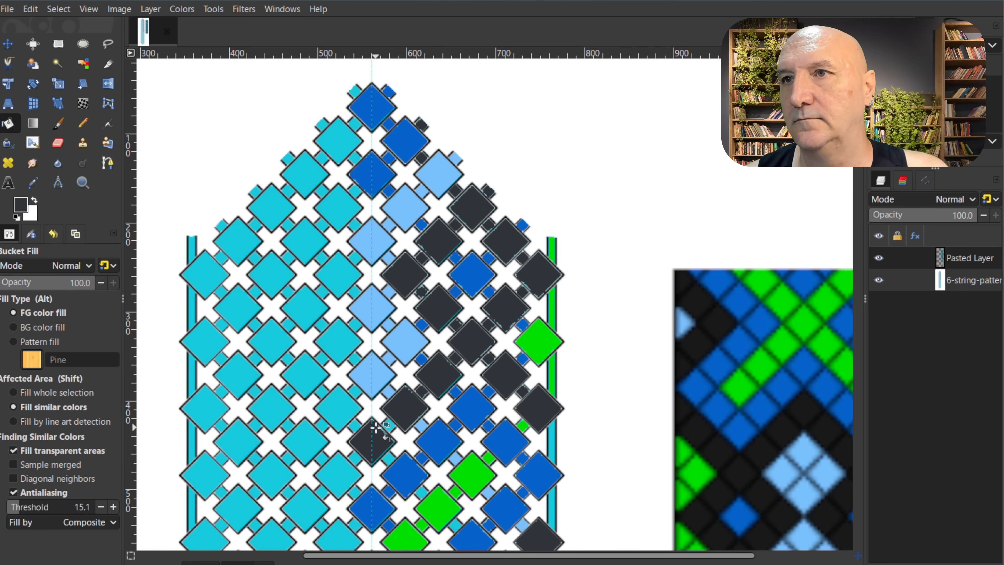
Fill dark gray string segments diagonally down across the upper X motif's upper arm and on the right edge string beside its blue edge cell.
scroll(379, 423, "down", 5)
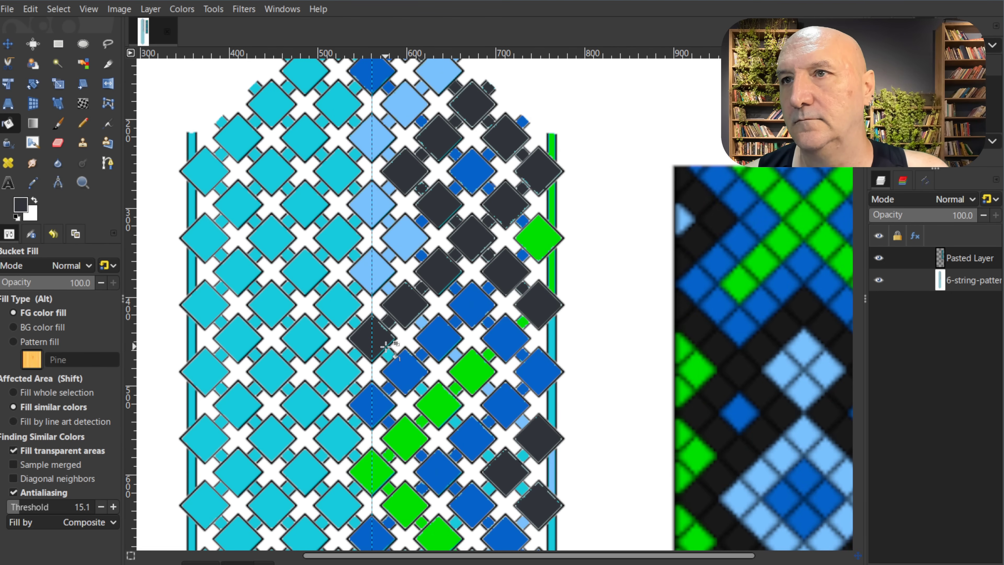
left_click(387, 355)
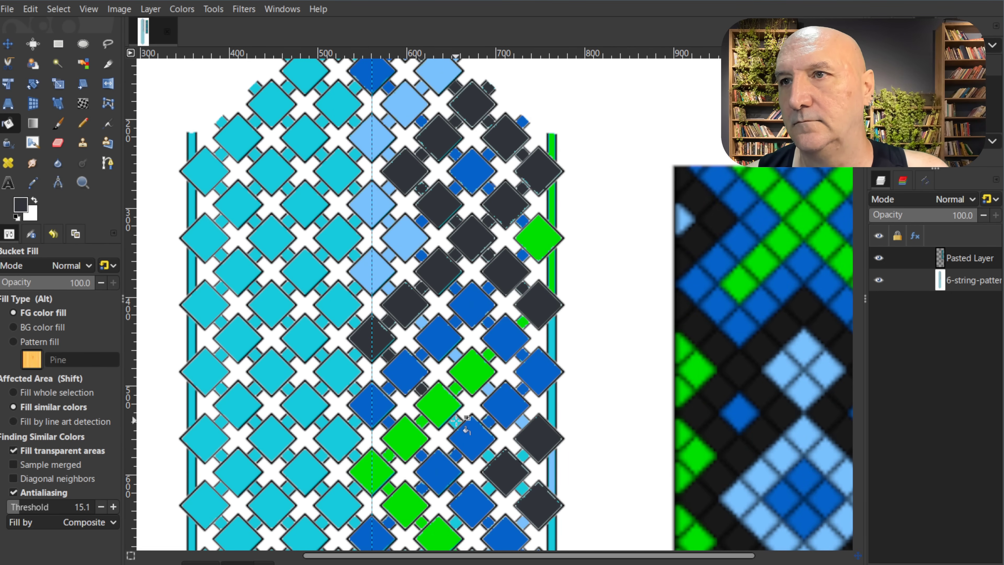
left_click(490, 455)
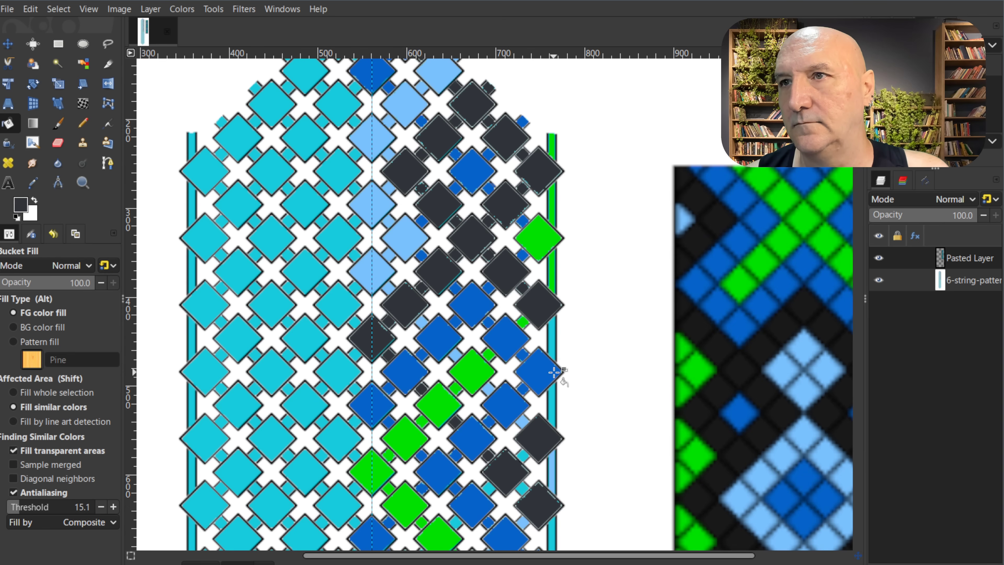
left_click(551, 340)
left_click(551, 410)
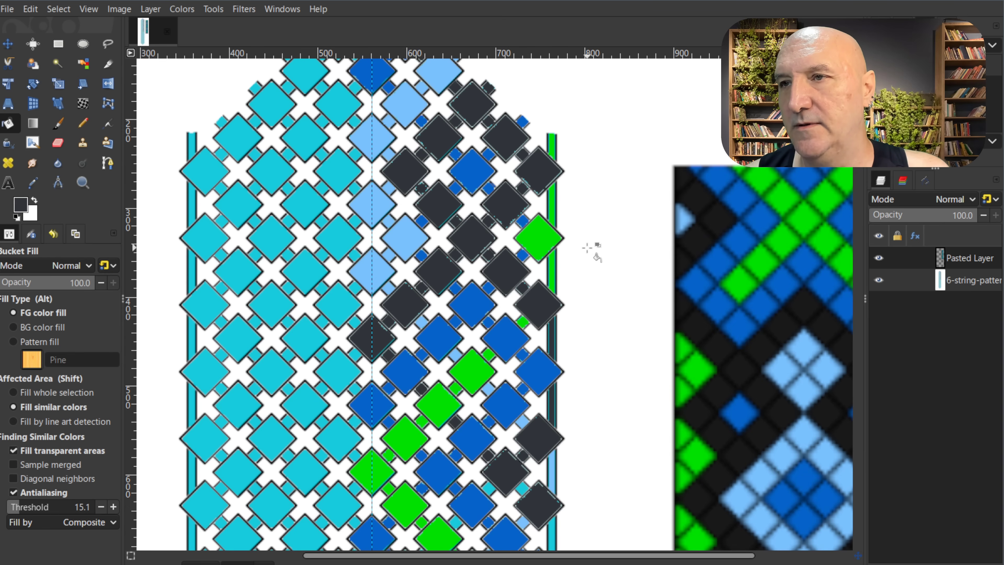
Fill the right edge string below the upper X's dark edge cells and the segments across its lower arm with dark gray.
scroll(586, 246, "down", 4)
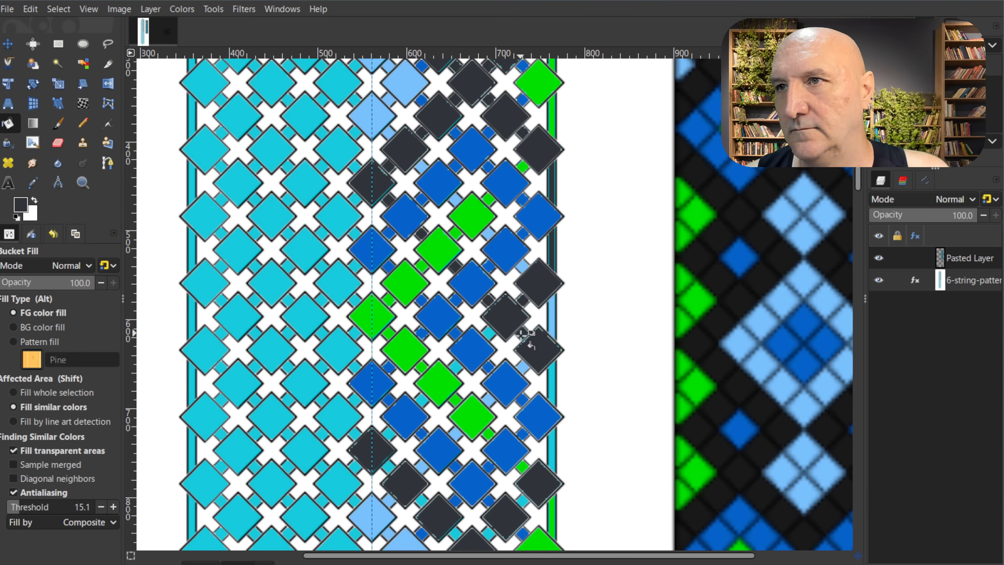
left_click(551, 380)
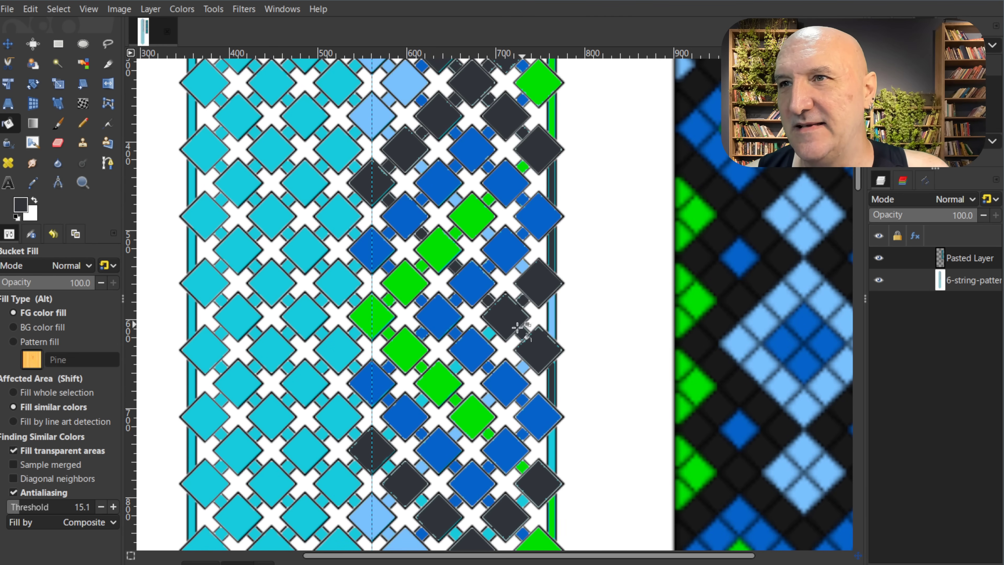
left_click(450, 369)
left_click(420, 408)
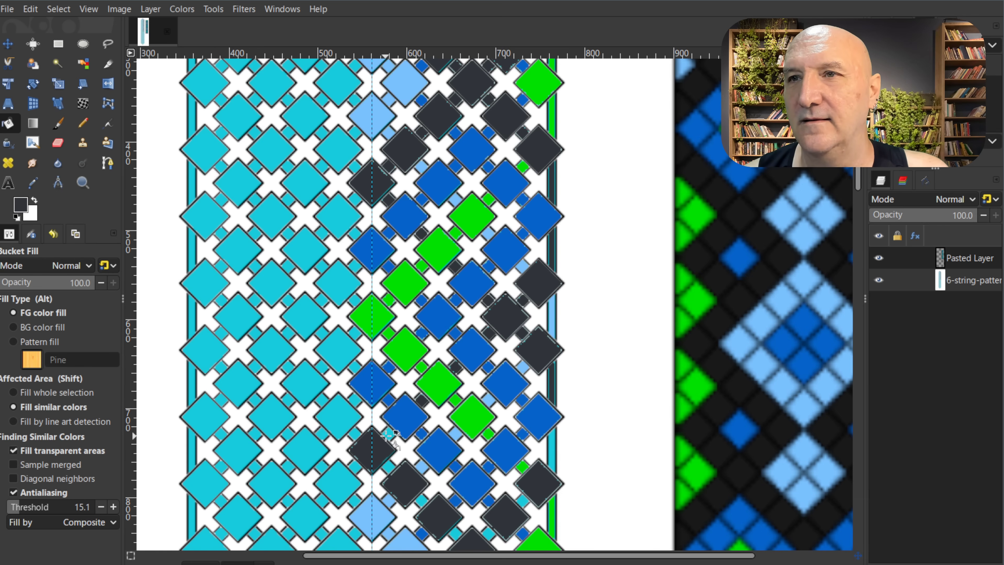
Fill dark gray string segments between the dark cells below the upper X motif, down around the lone blue cell.
scroll(395, 374, "down", 3)
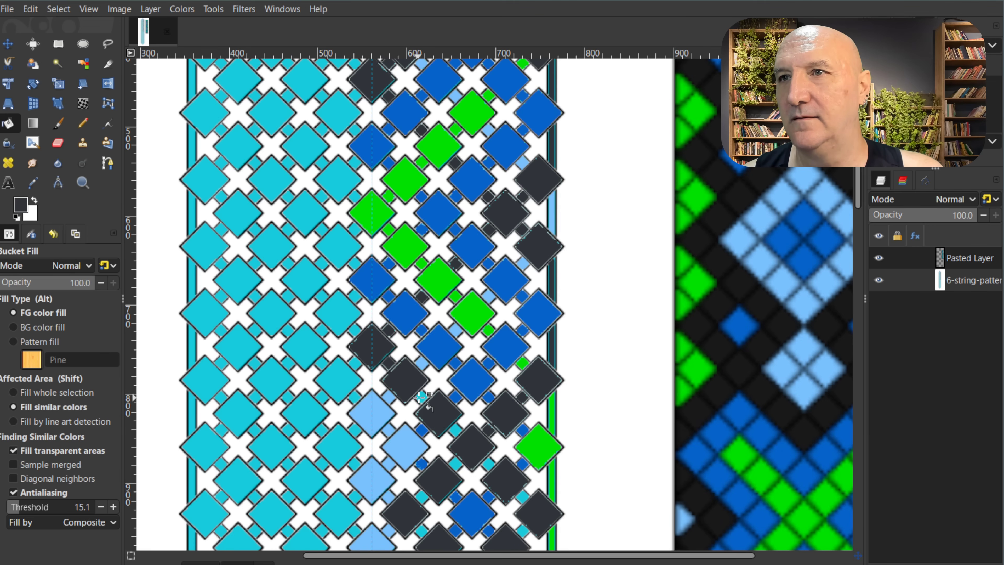
left_click(455, 431)
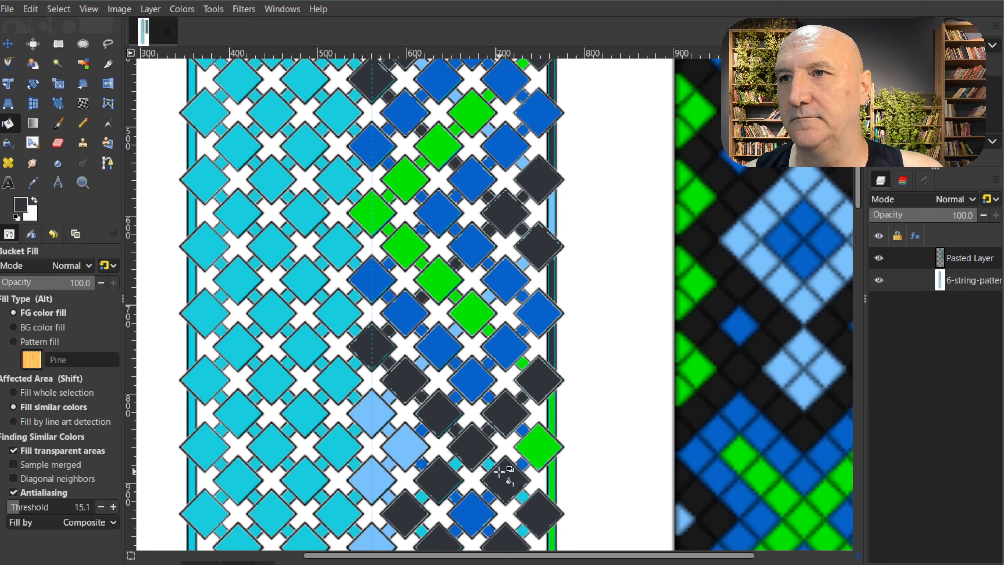
left_click(488, 463)
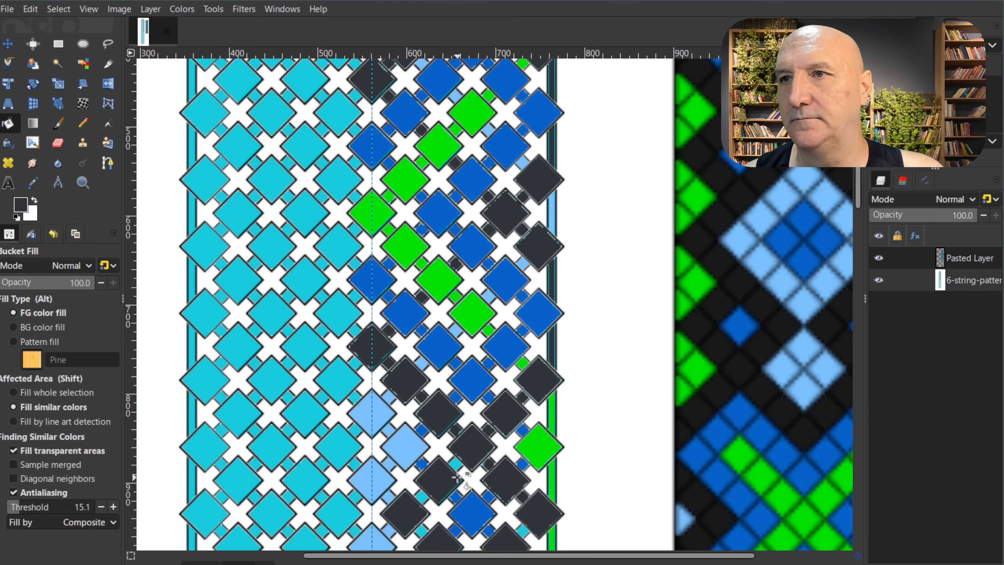
left_click(455, 463)
scroll(507, 355, "down", 5)
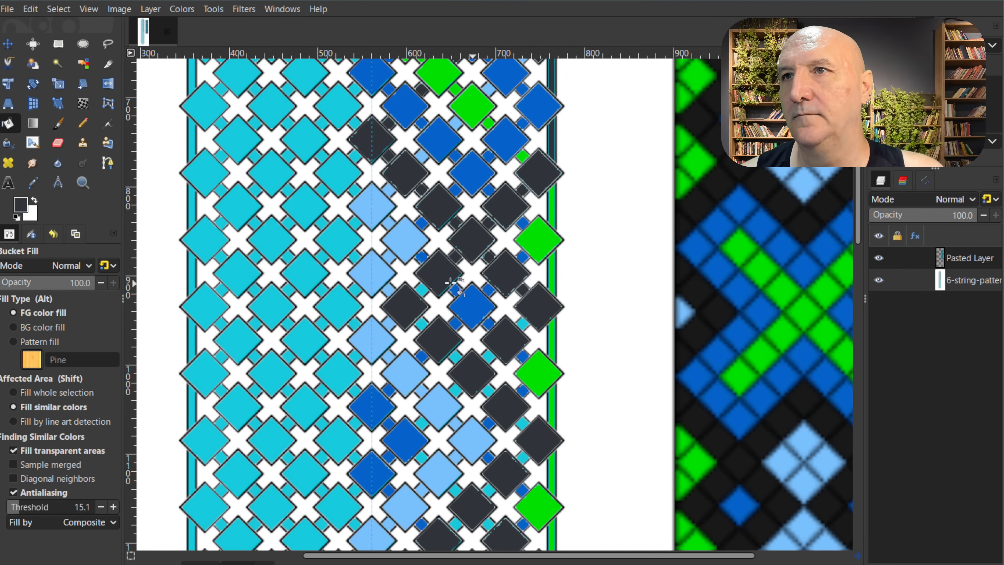
left_click(422, 320)
left_click(455, 354)
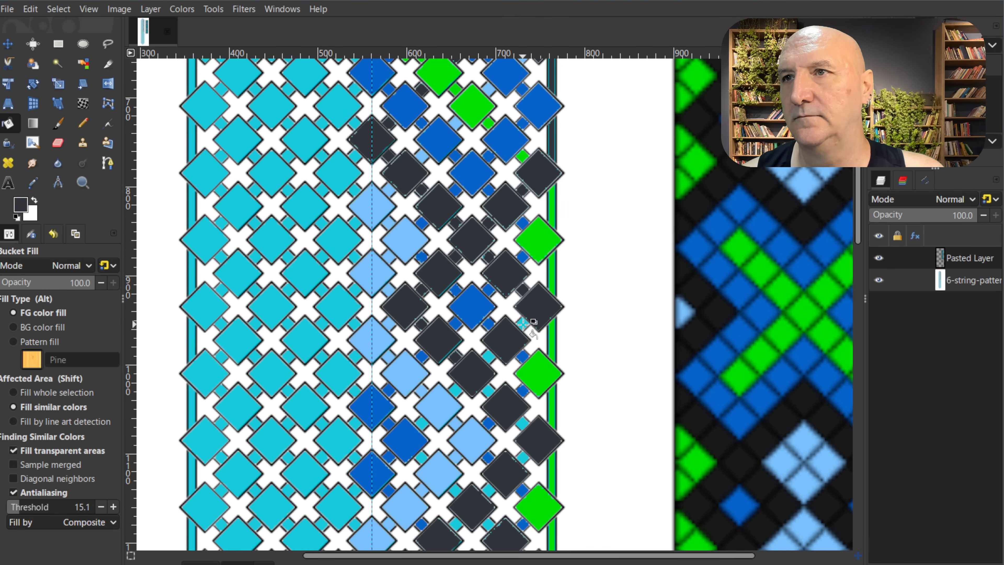
Fill dark gray string segments through the inside of the light blue diamond and along its upper outer edge toward the right edge.
left_click(454, 392)
left_click(422, 424)
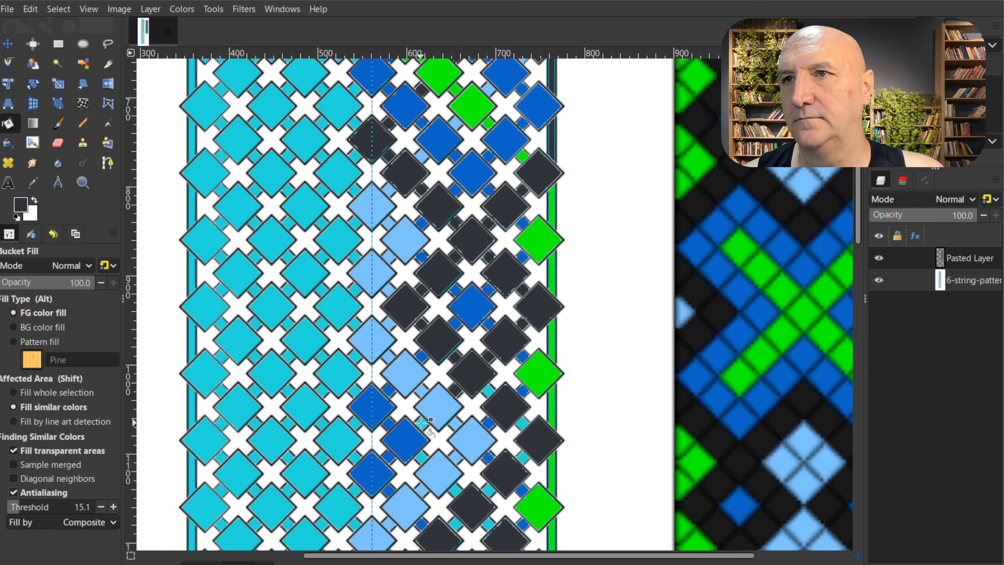
left_click(422, 458)
left_click(455, 490)
left_click(489, 391)
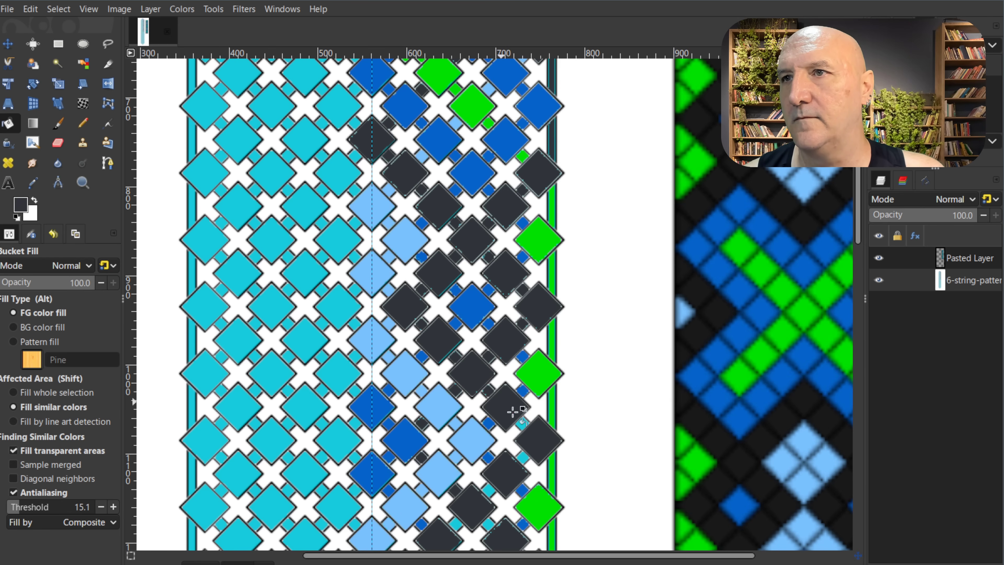
left_click(522, 422)
Fill dark gray string segments along the light blue diamond's lower outer edge and around the dark cells above the next lone blue cell.
scroll(569, 312, "down", 3)
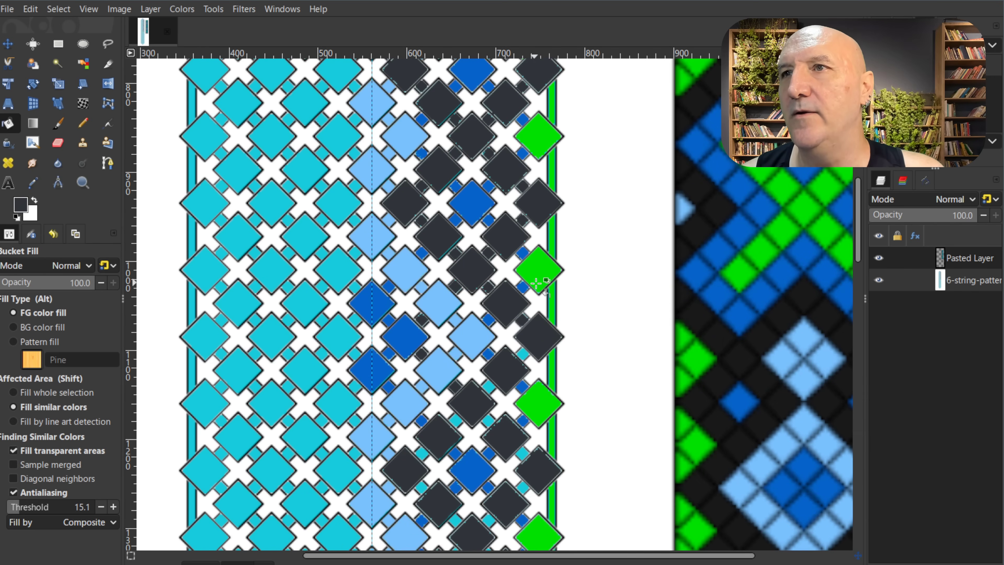
left_click(523, 353)
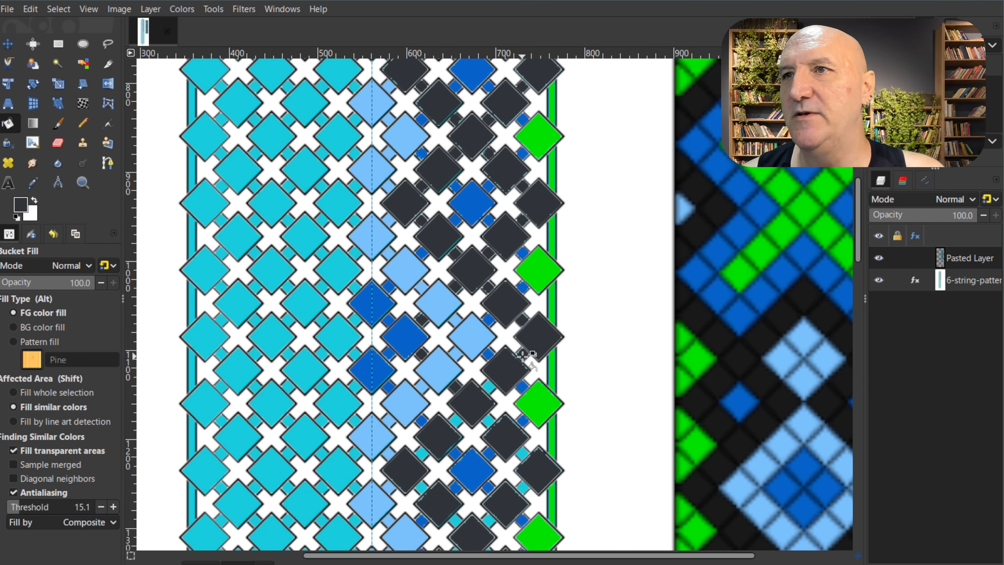
left_click(489, 386)
left_click(456, 420)
left_click(422, 453)
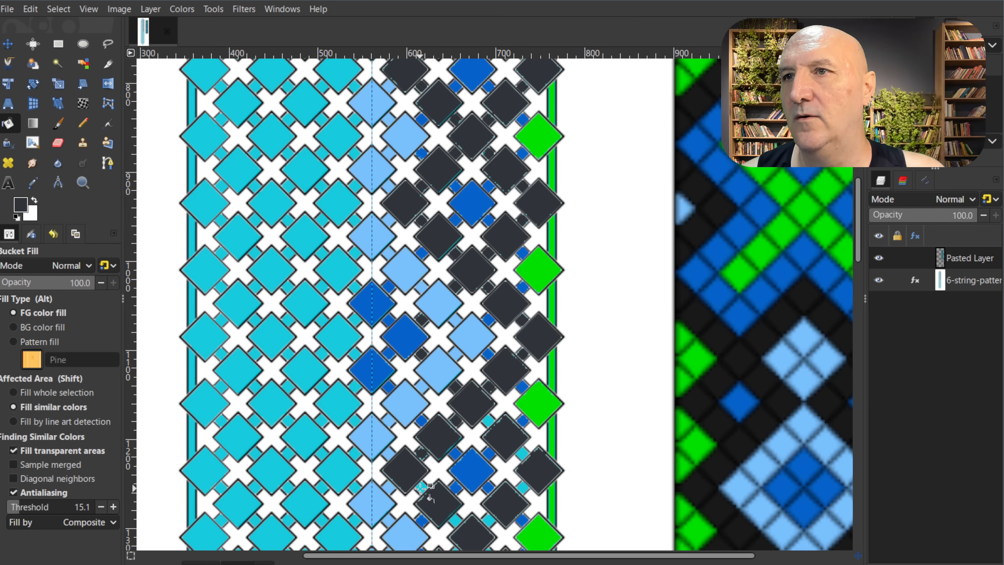
left_click(490, 422)
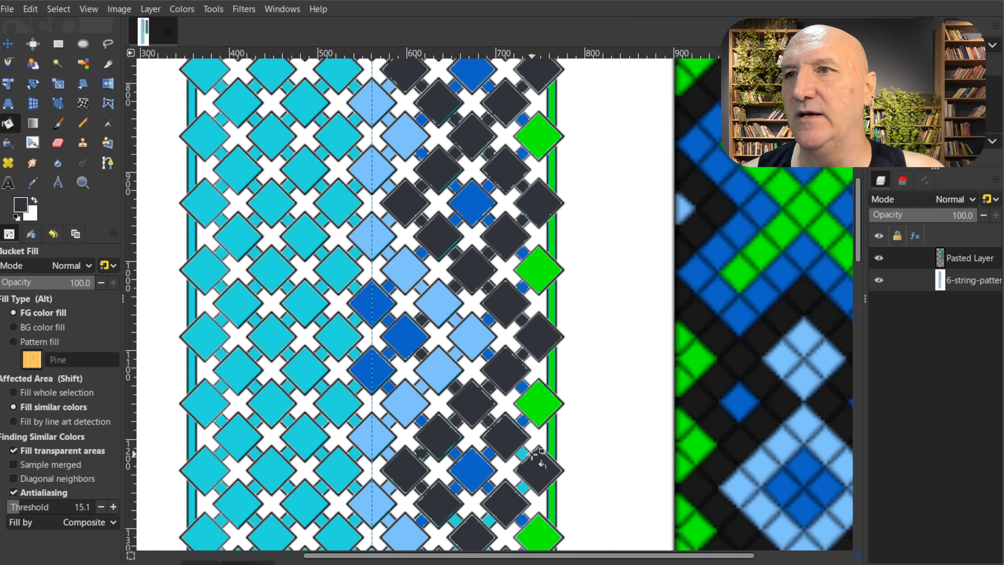
left_click(523, 453)
Fill the remaining dark gray string segments from below the lone blue cell through the lower X motif, including its right edge string.
scroll(542, 410, "down", 3)
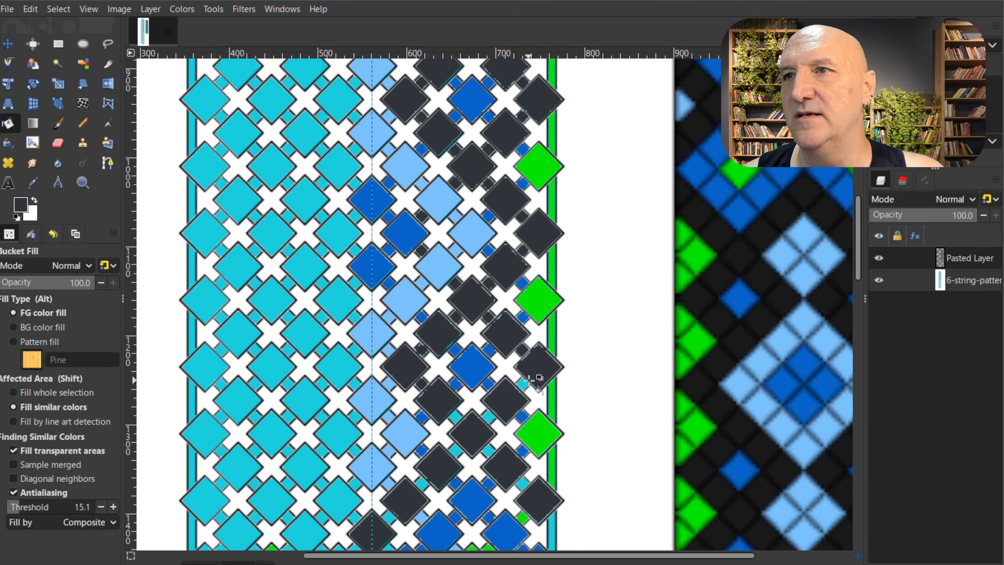
left_click(491, 416)
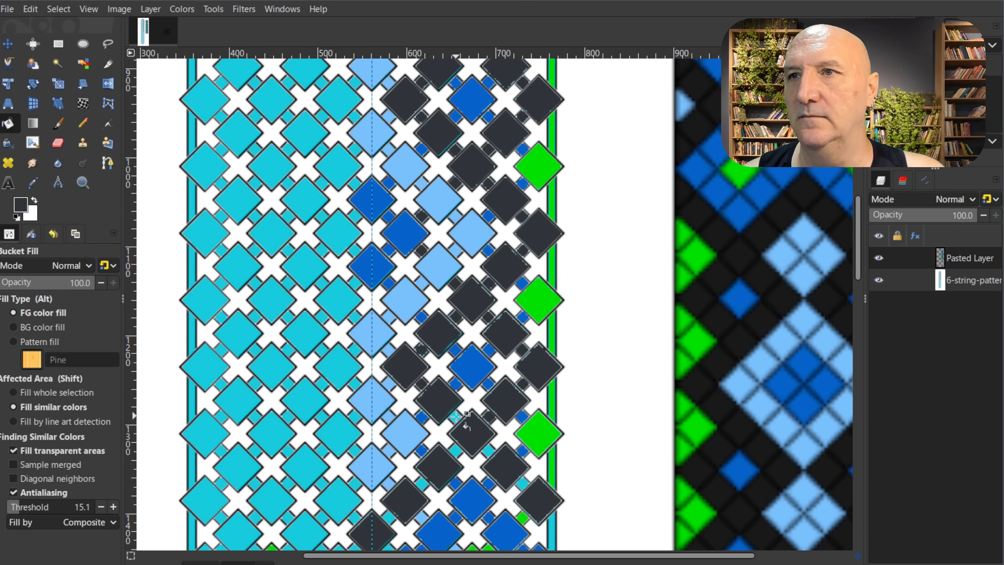
left_click(456, 418)
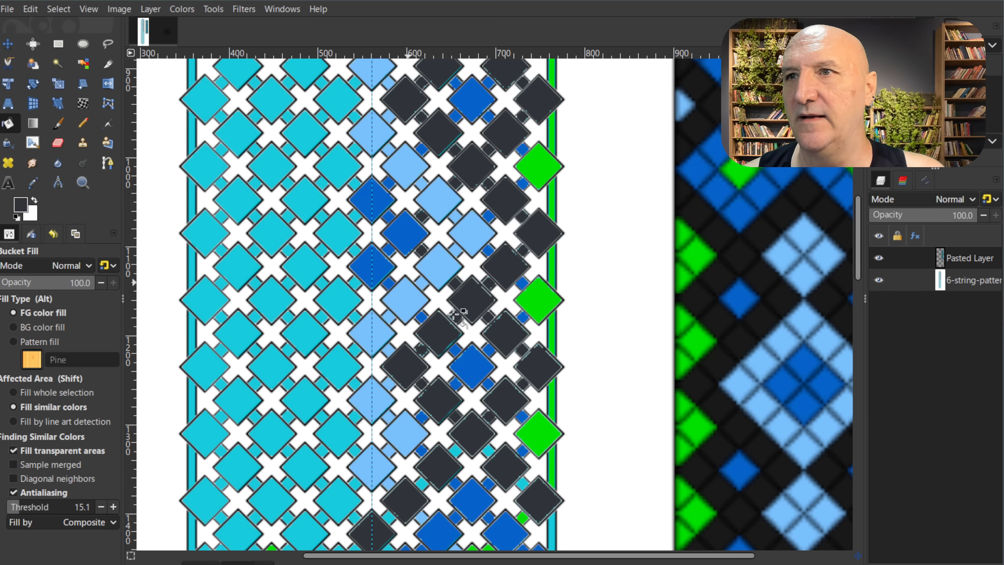
left_click(456, 449)
left_click(489, 449)
left_click(523, 483)
scroll(524, 483, "down", 5)
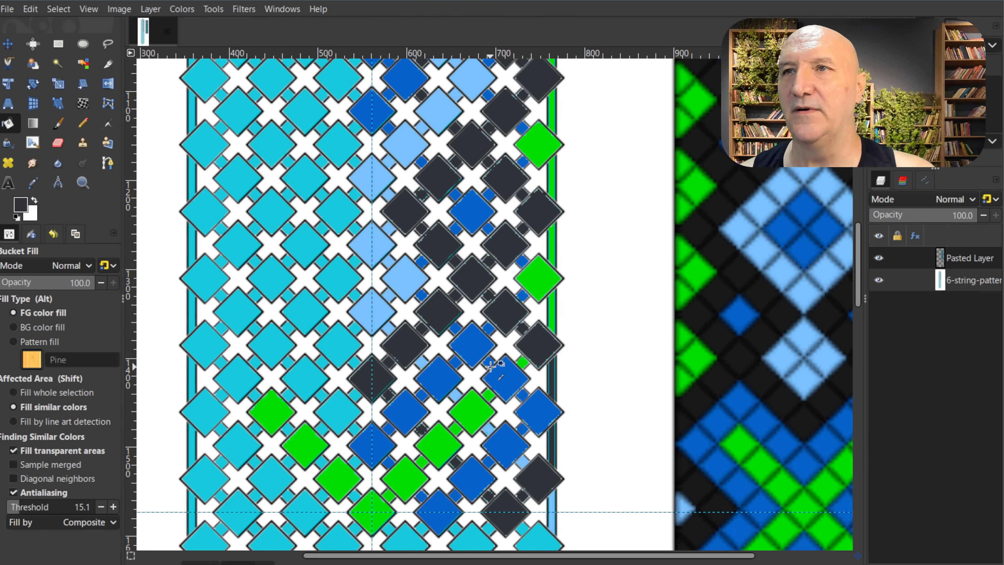
Hide the pasted reference layer so only the string pattern layer is shown.
scroll(490, 367, "down", 2, "ctrl")
scroll(499, 332, "down", 3)
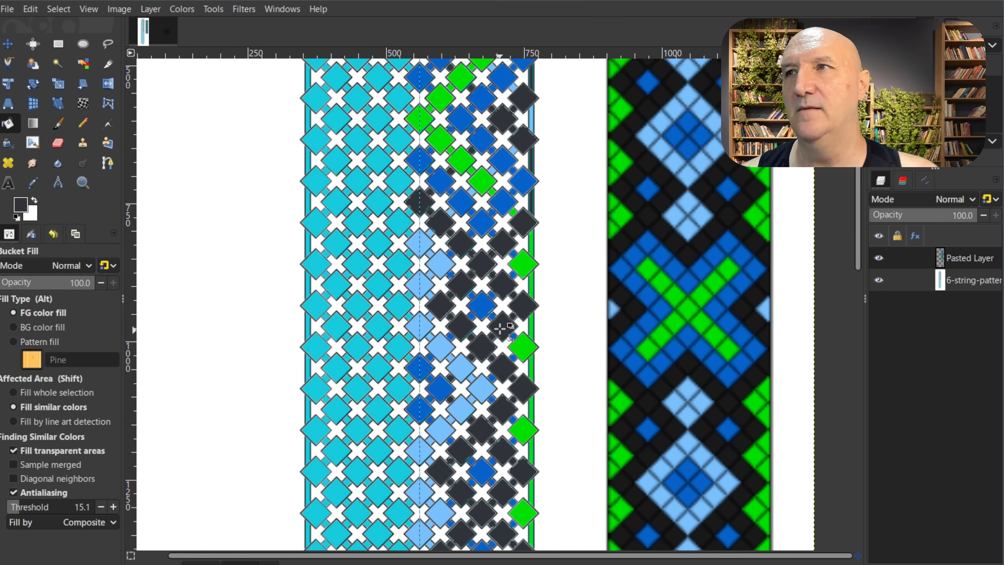
scroll(500, 329, "down", 3, "ctrl")
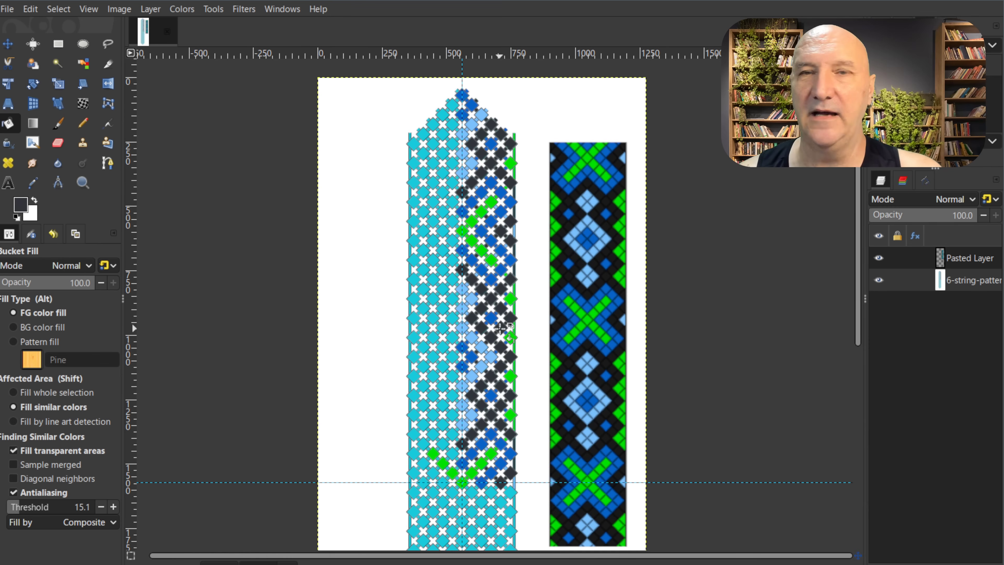
left_click(875, 257)
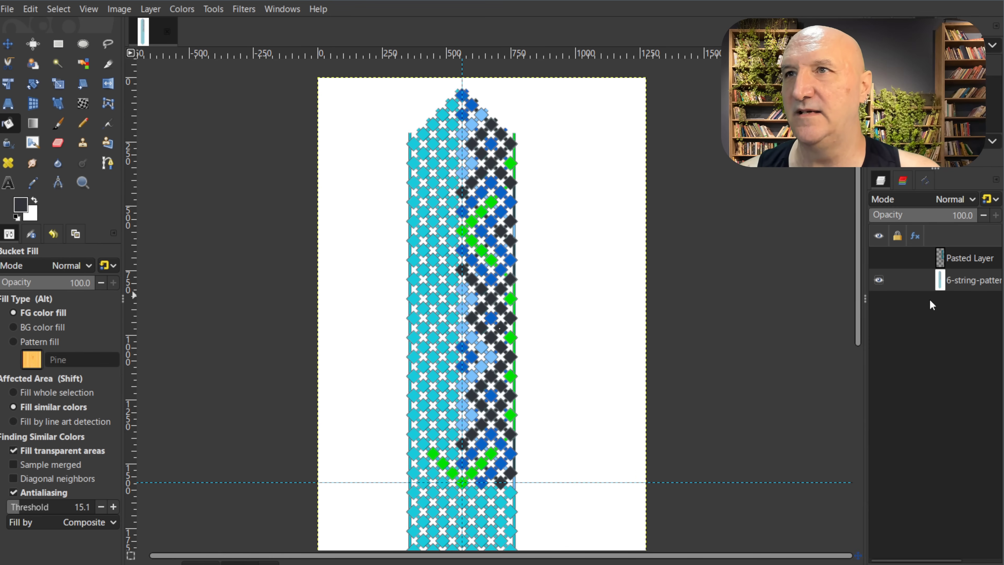
Select the colored right half of the pattern, about 317 × 1566 px, between the vertical and horizontal guides and copy it to a new layer.
left_click(58, 43)
left_click_drag(543, 79, 460, 483)
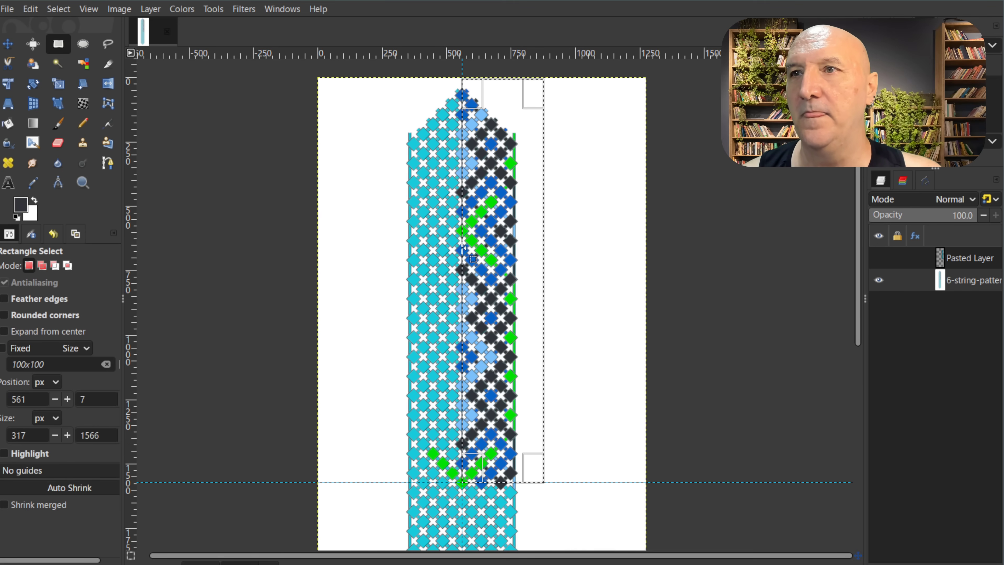
left_click_drag(463, 123, 470, 358)
scroll(470, 358, "up", 8)
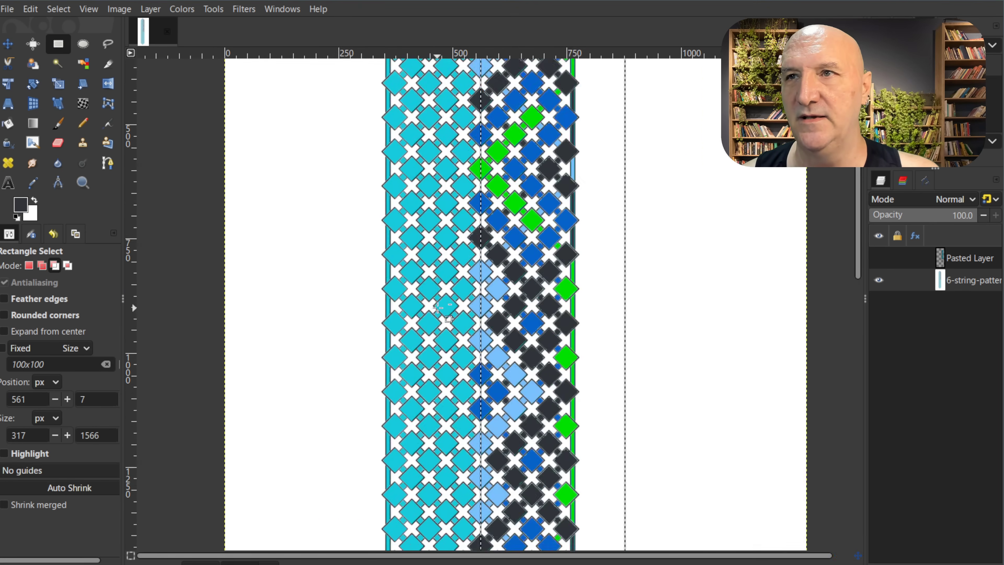
scroll(493, 274, "down", 9)
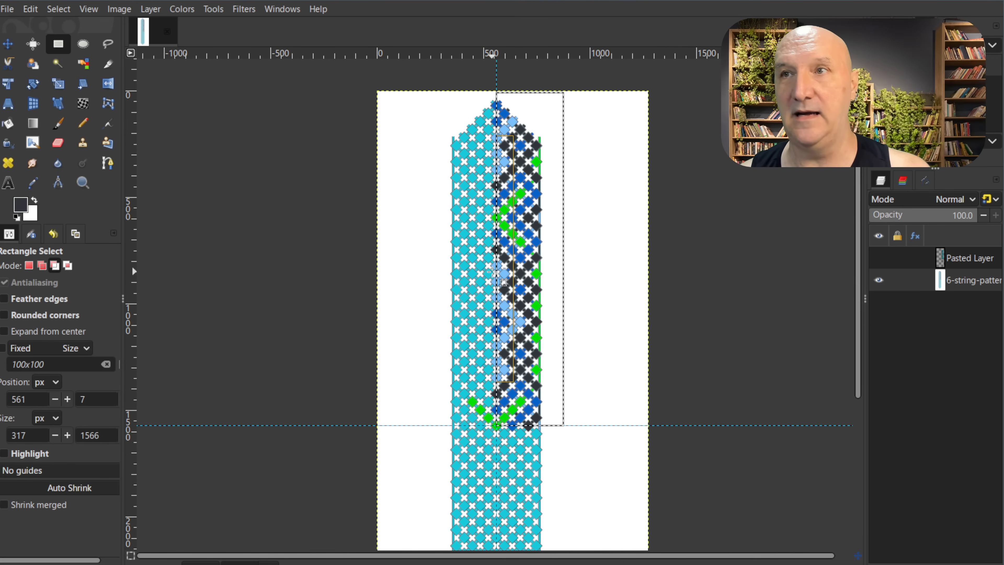
key("ctrl+shift+d")
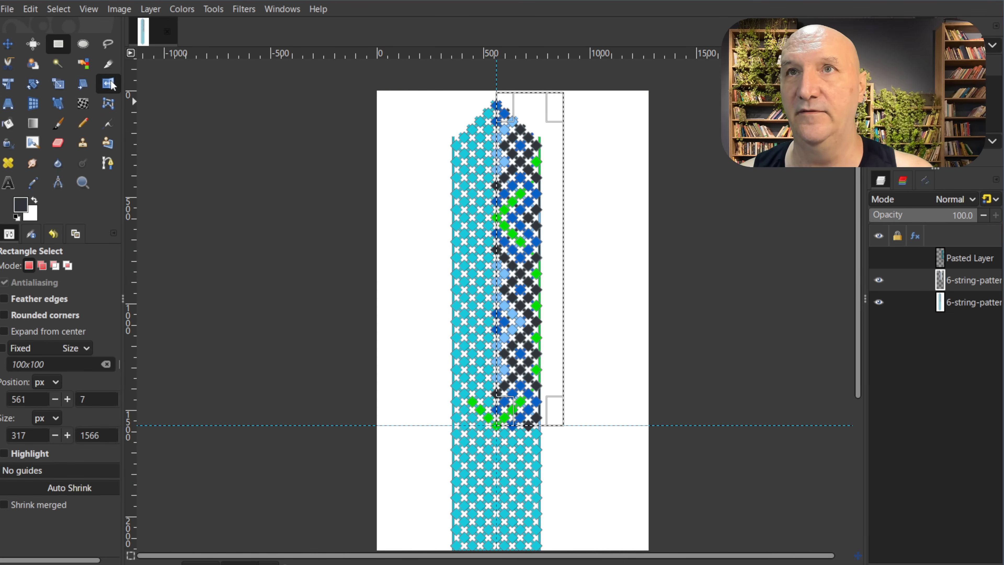
Flip the copied right half horizontally across the vertical guide to cover the blank left half of the pattern.
left_click(112, 81)
left_click(492, 265)
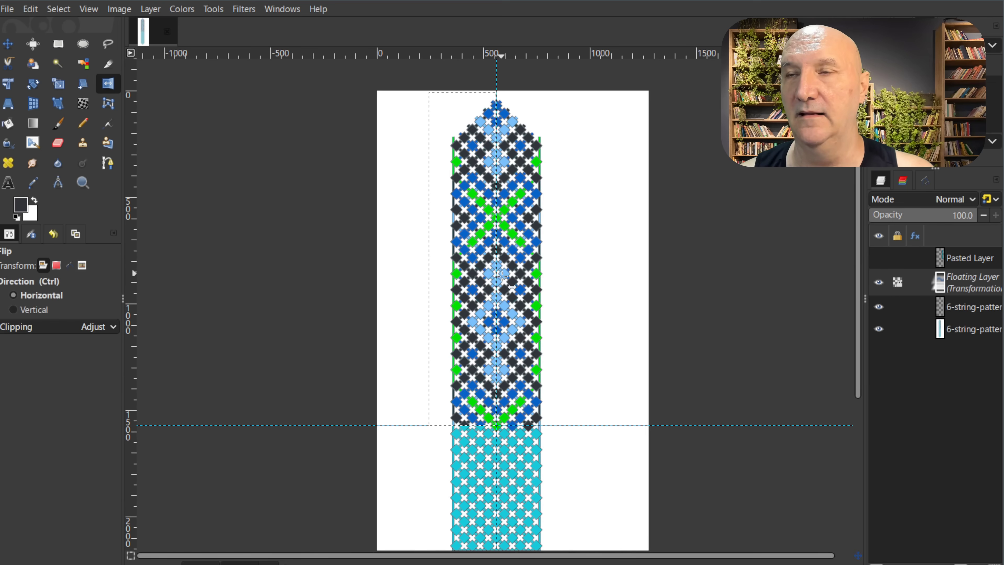
scroll(499, 277, "up", 5)
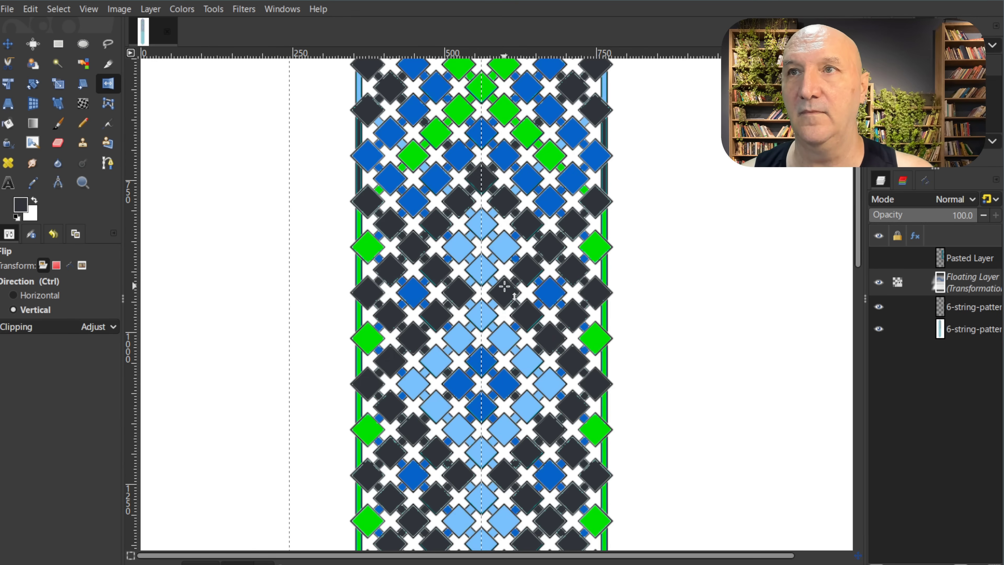
scroll(504, 287, "down", 4)
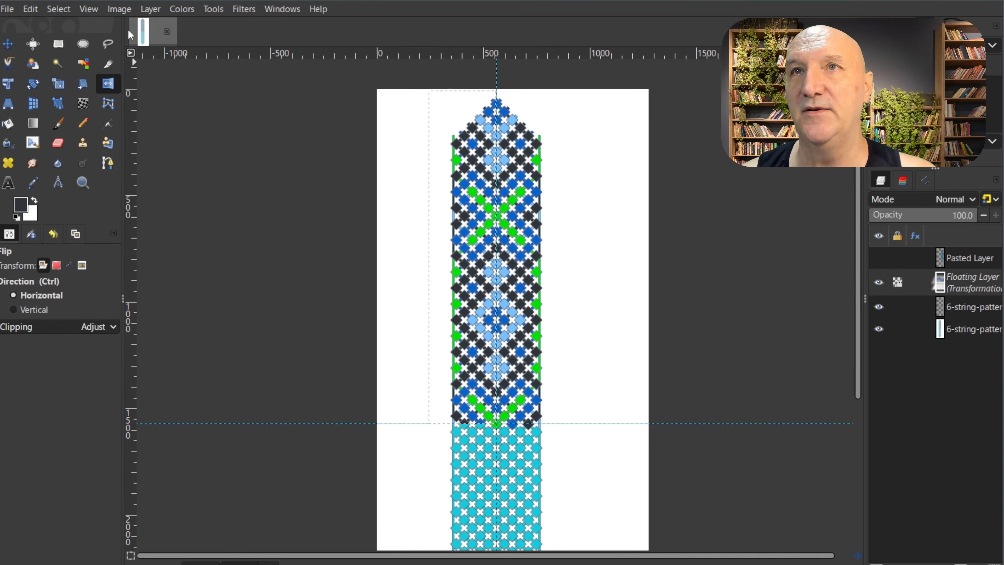
Anchor the mirrored left half to its layer and merge that layer down into the string pattern layer.
left_click(147, 12)
left_click(200, 93)
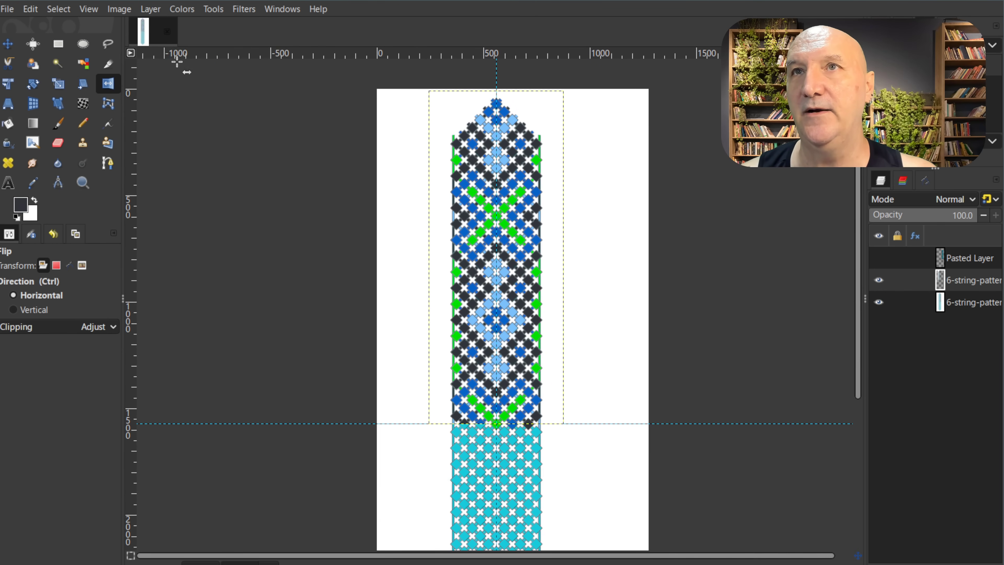
left_click(154, 11)
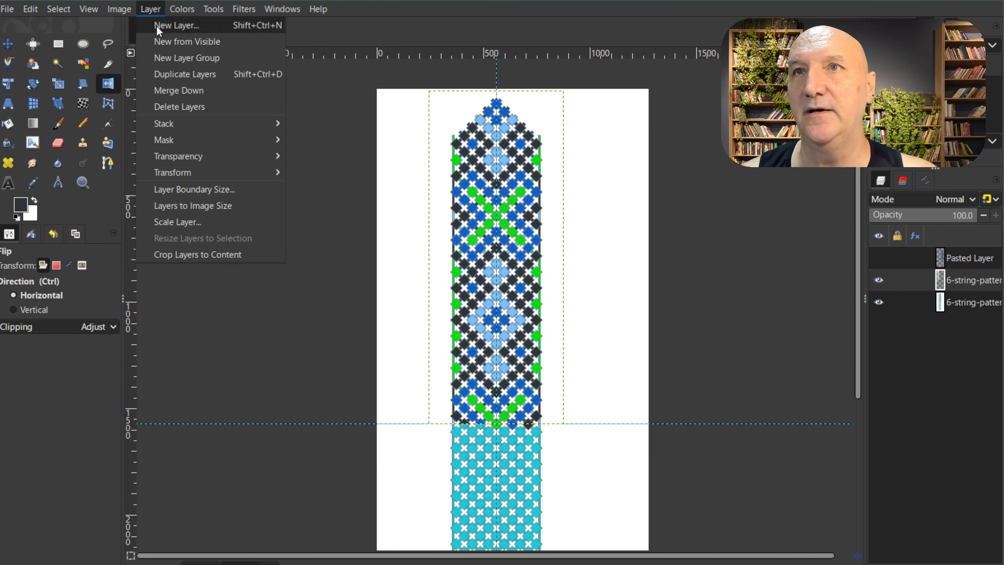
left_click(188, 90)
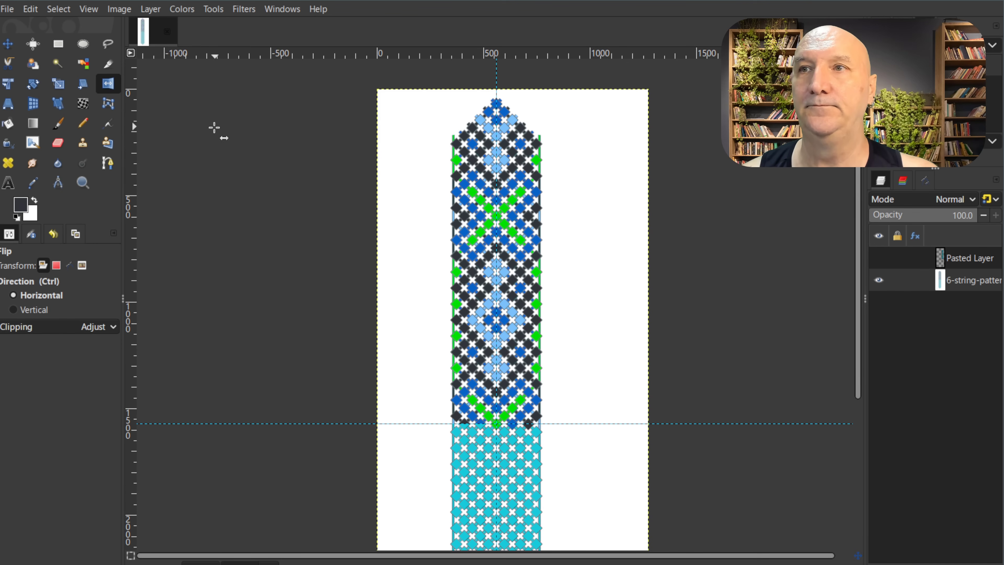
Select the full-width colored pattern above the horizontal guide, about 677 × 1576 px, and copy it to a new layer.
left_click(58, 43)
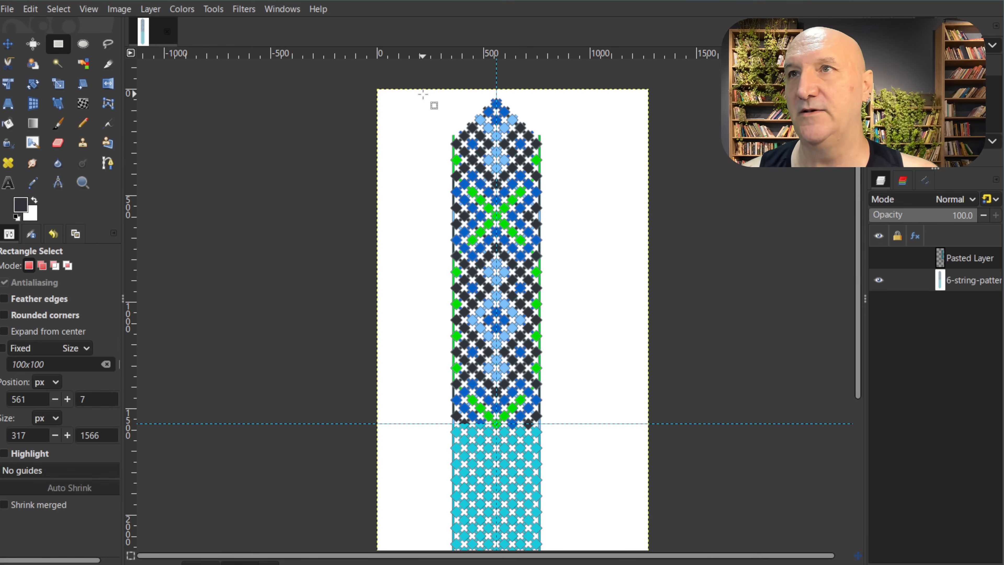
left_click_drag(430, 88, 575, 421)
key("ctrl")
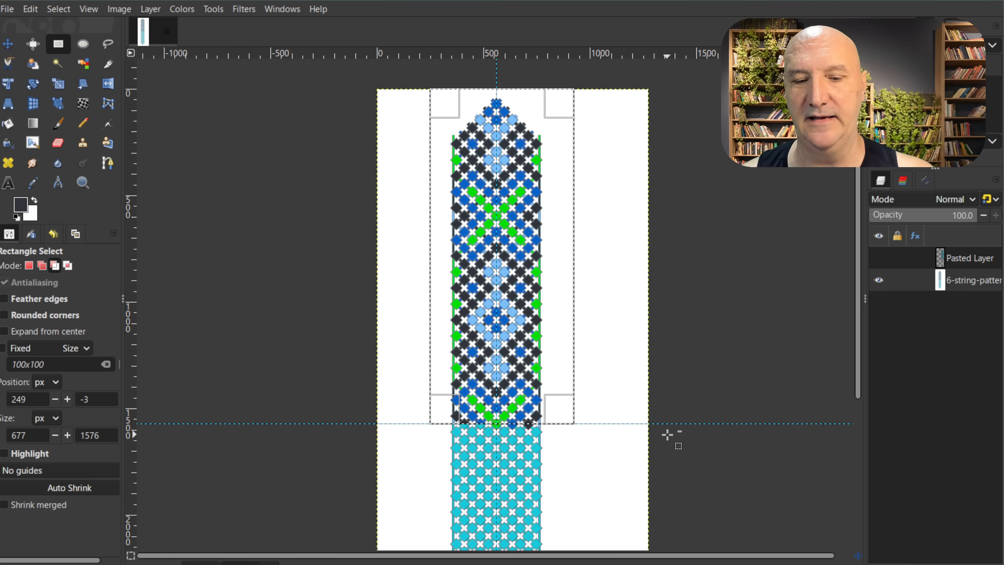
key("ctrl+c")
key("ctrl+v")
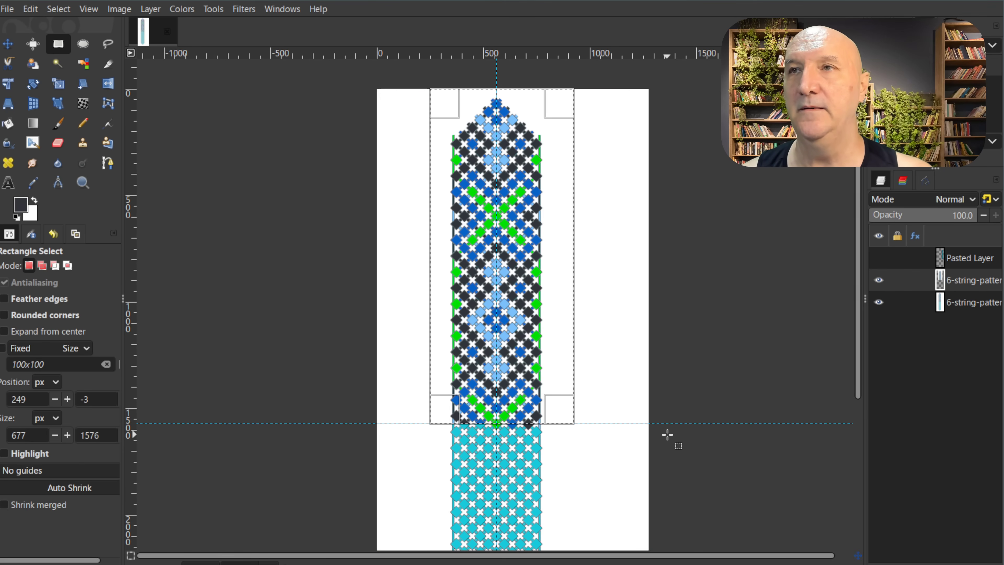
Flip the copied upper section vertically across the horizontal guide to cover the blank lower part of the pattern.
left_click(113, 87)
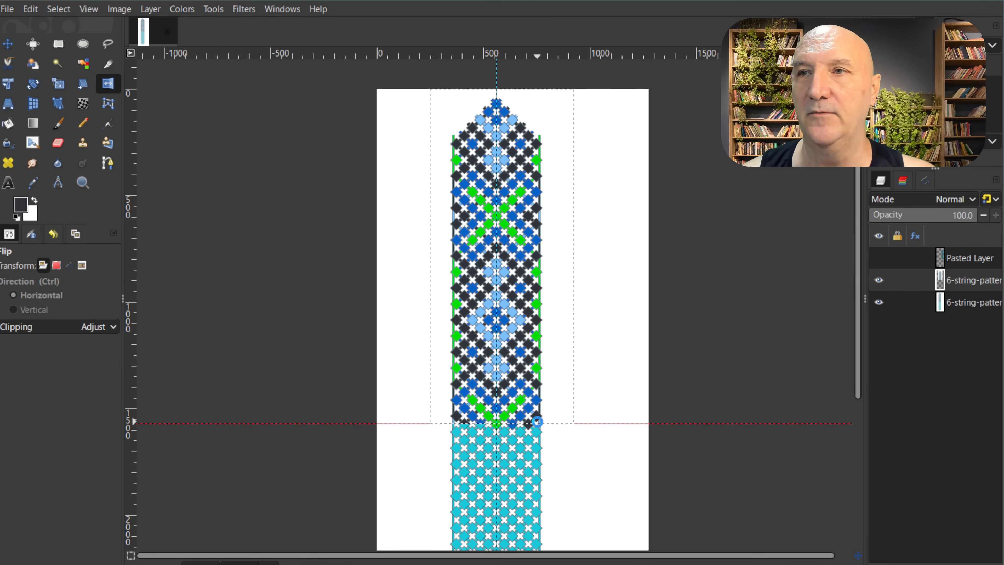
left_click(537, 422)
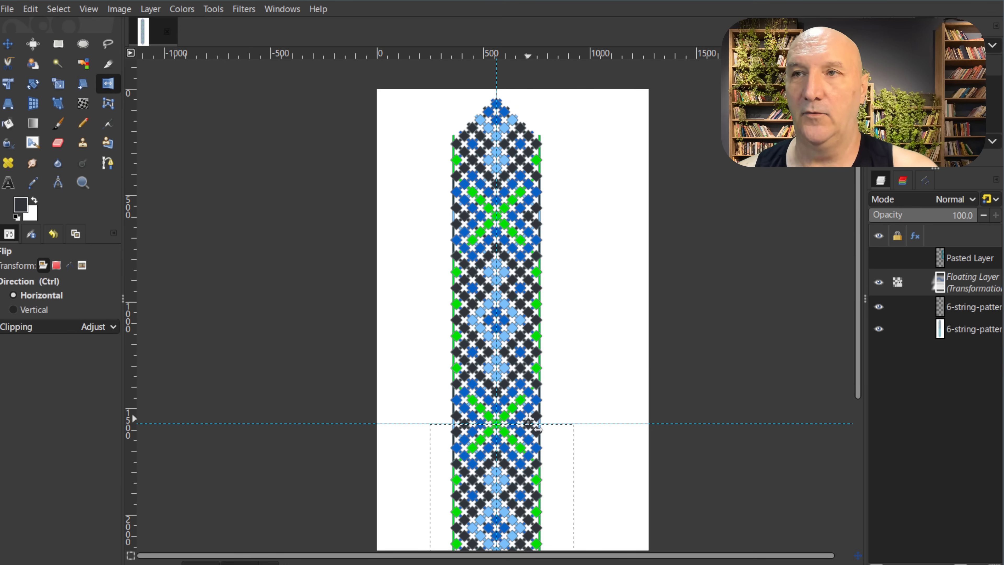
scroll(588, 304, "down", 2)
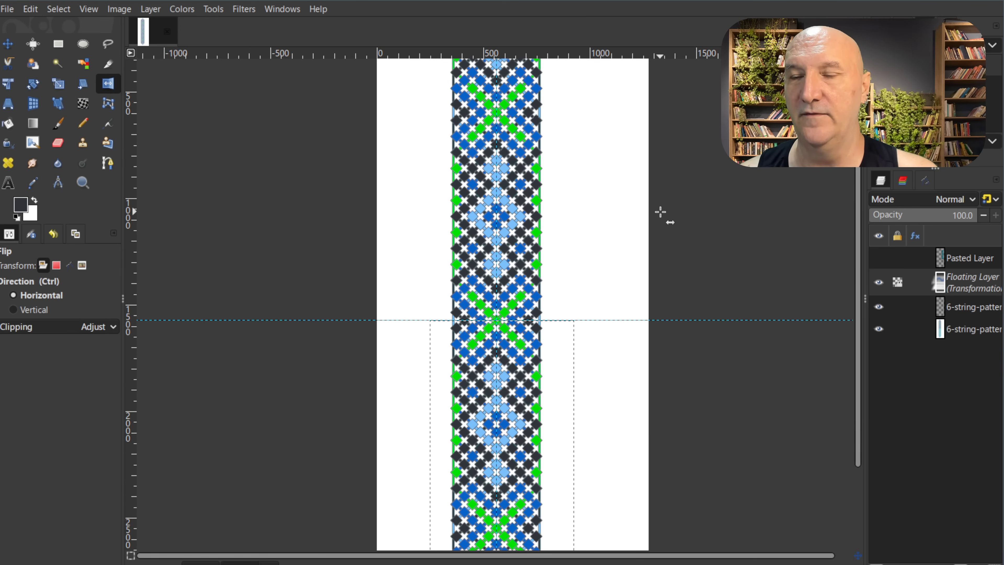
scroll(634, 224, "down", 2)
scroll(632, 224, "up", 2)
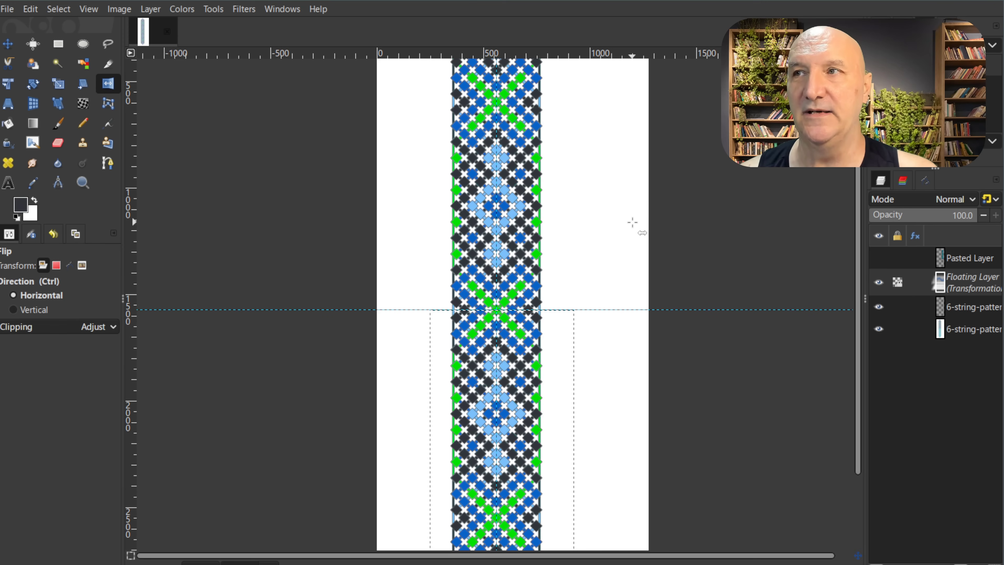
Anchor the mirrored lower section, merge its layer down into the string pattern layer, and review the whole bracelet from tip to tip.
left_click(153, 9)
left_click(171, 88)
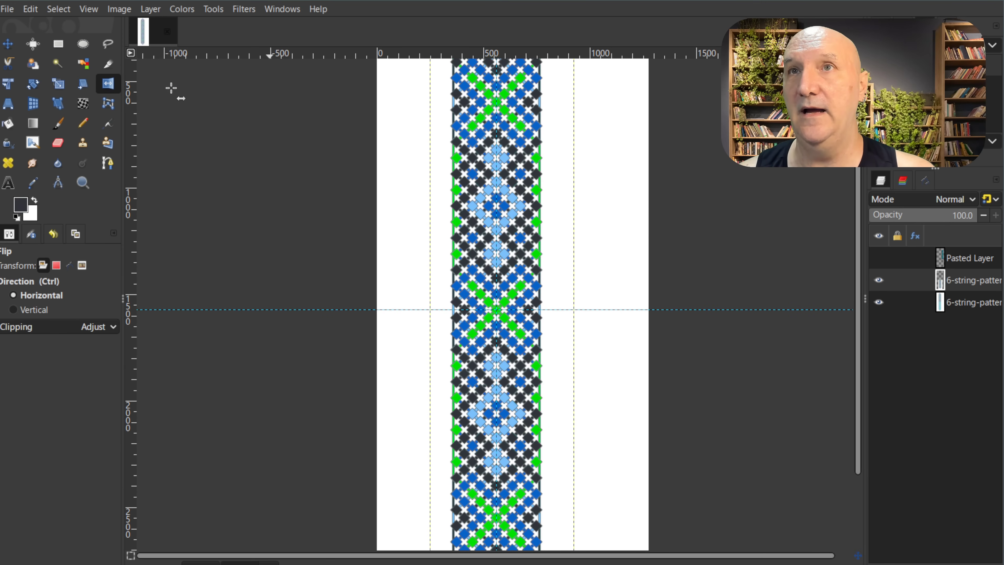
left_click(159, 14)
left_click(191, 89)
scroll(604, 318, "down", 1, "ctrl")
scroll(632, 395, "down", 1, "ctrl")
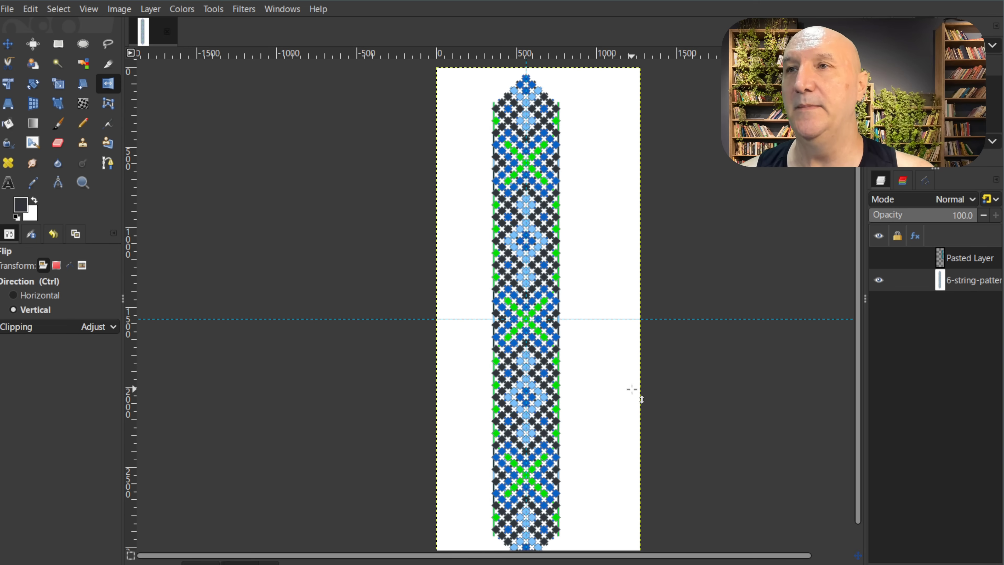
scroll(624, 395, "down", 1)
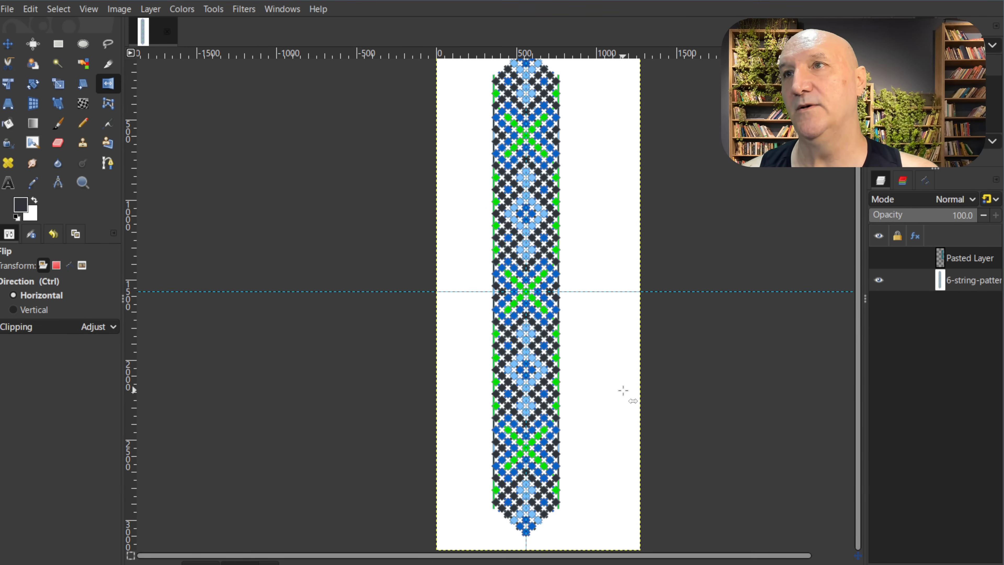
scroll(622, 390, "up", 1)
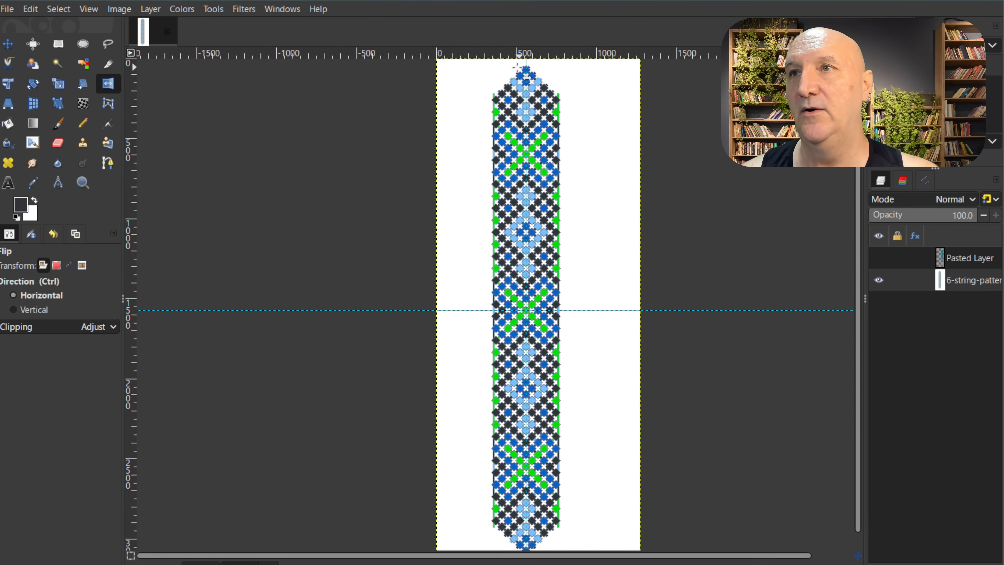
scroll(622, 147, "down", 1)
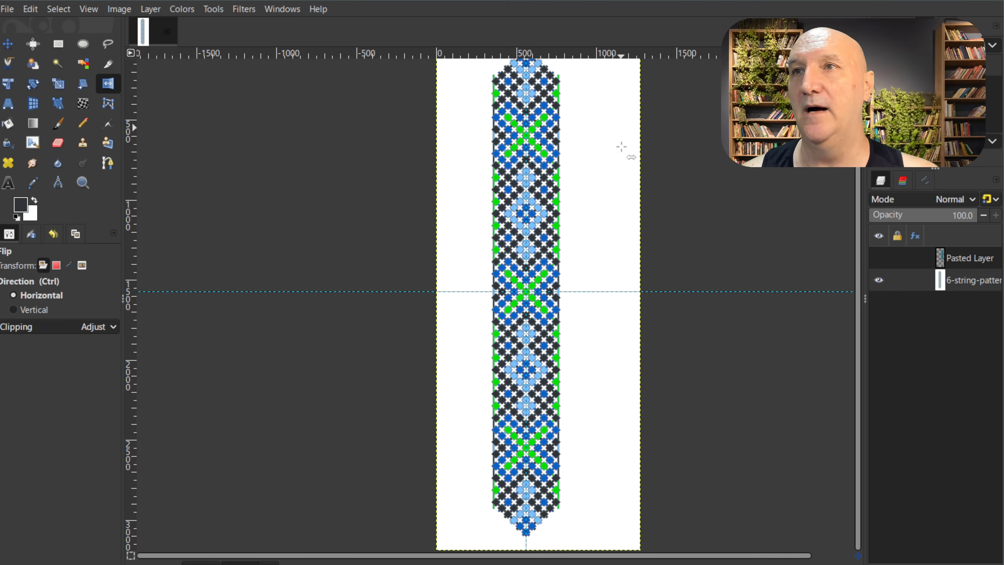